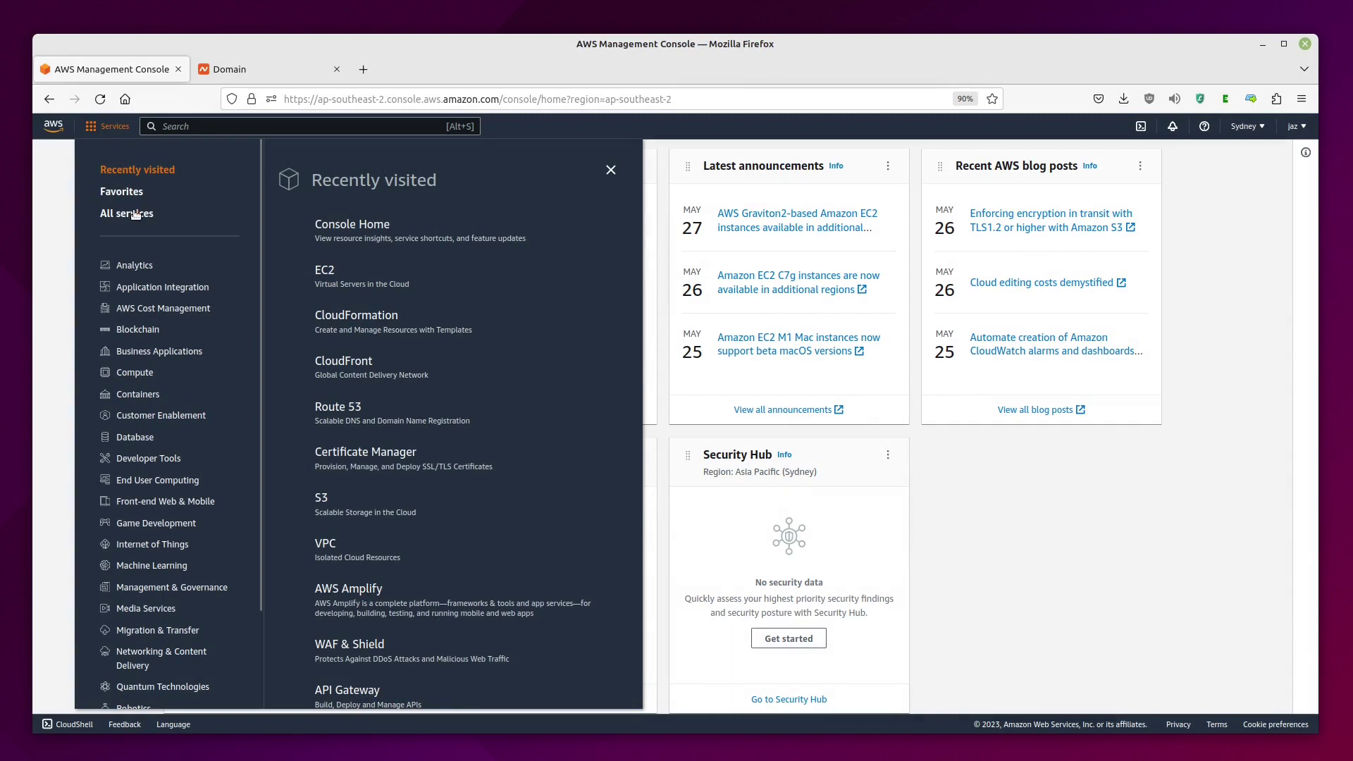
Step: Open the Route 53 dashboard from the full list of AWS services
left_click(137, 213)
left_click(386, 208)
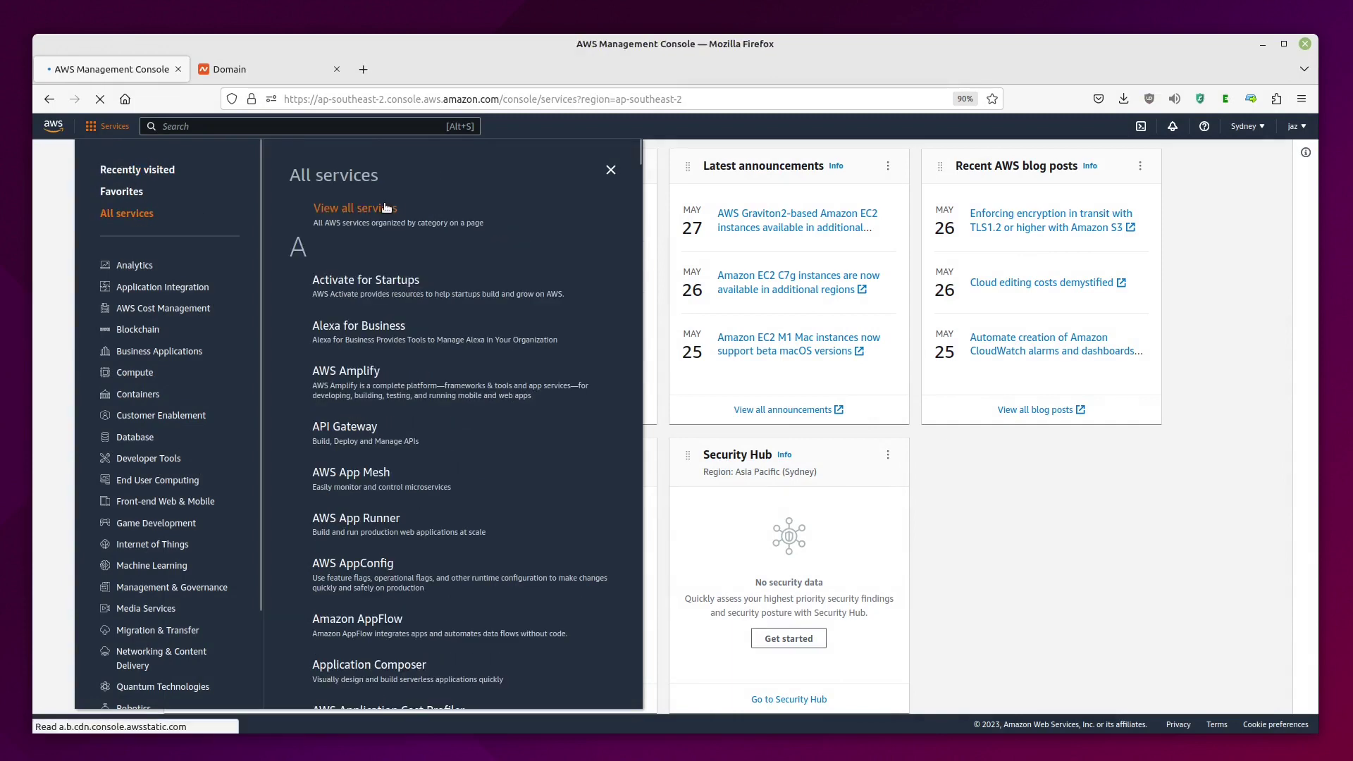
scroll(180, 397, "down", 5)
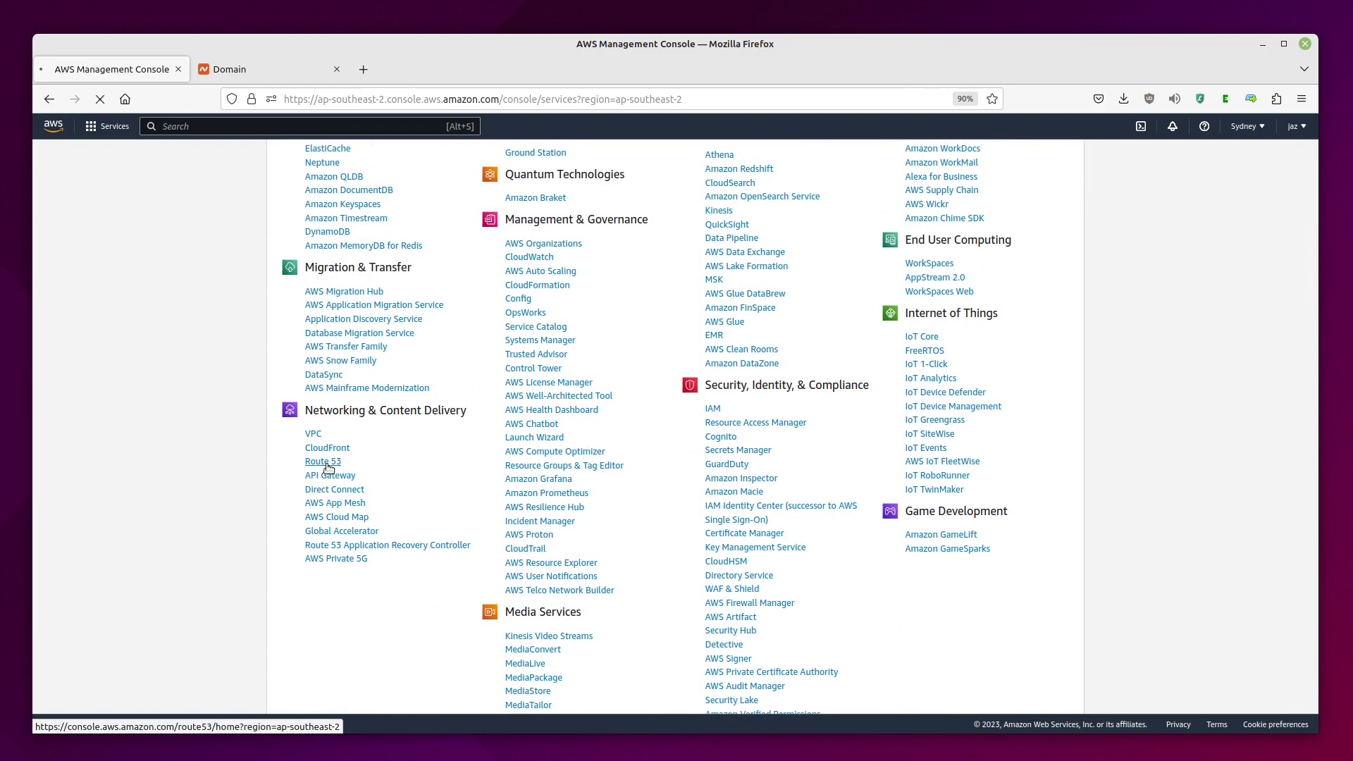
left_click(328, 464)
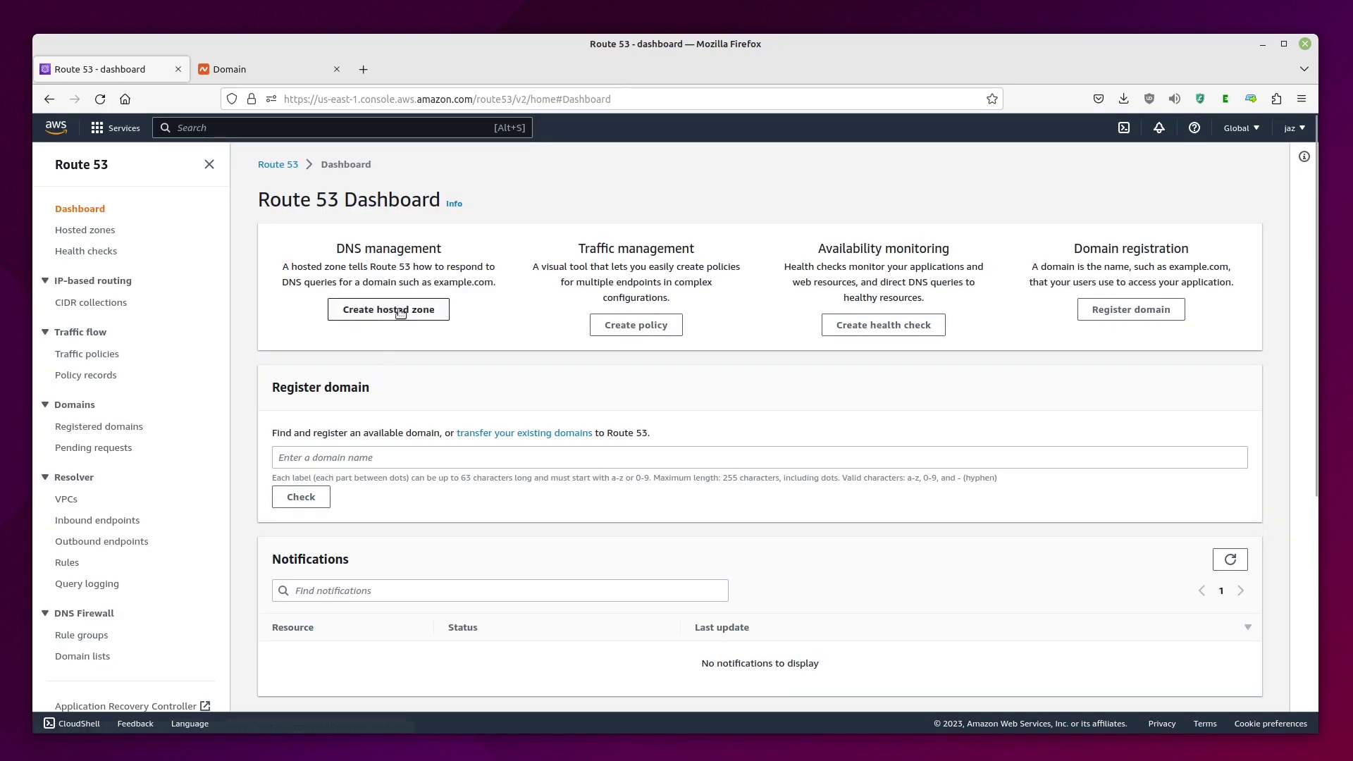
Step: Create a public hosted zone for the domain api.jazt.cloud
left_click(400, 312)
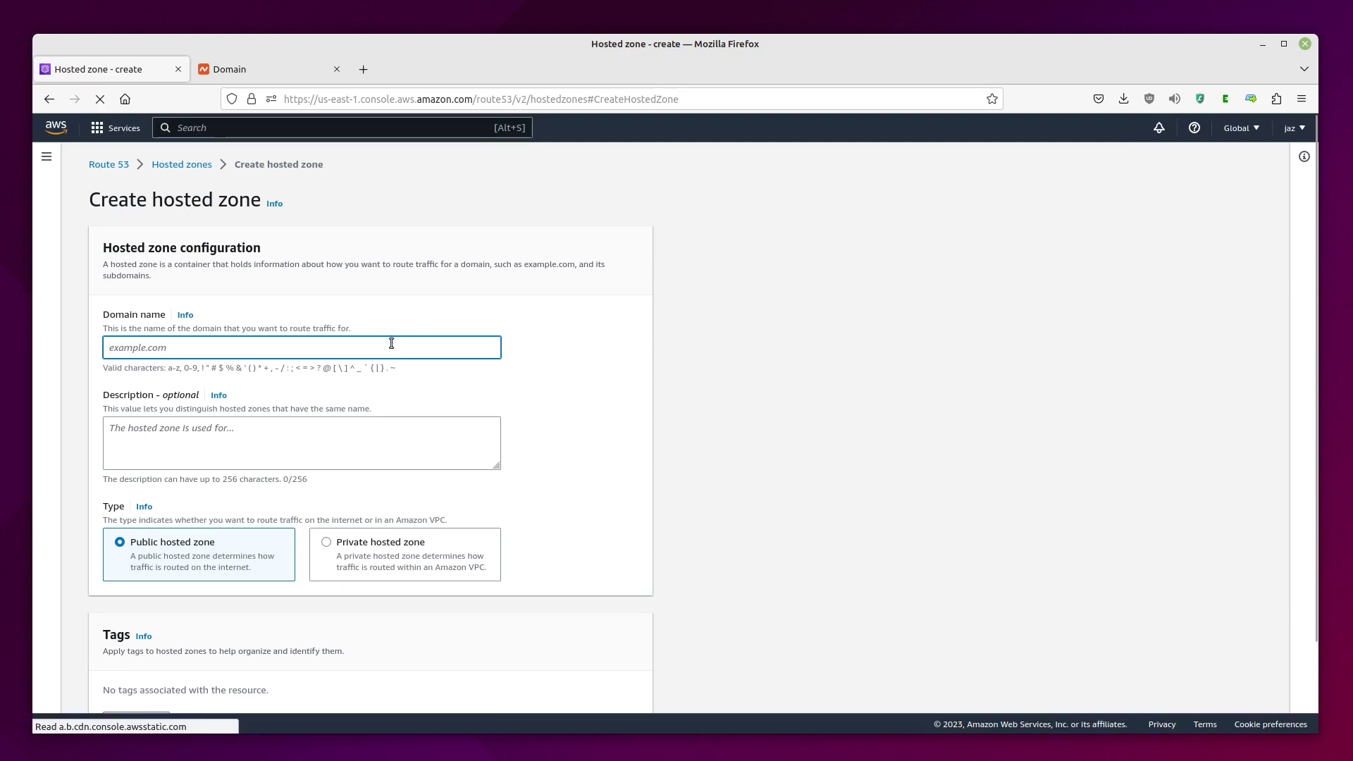
type("api.jazt")
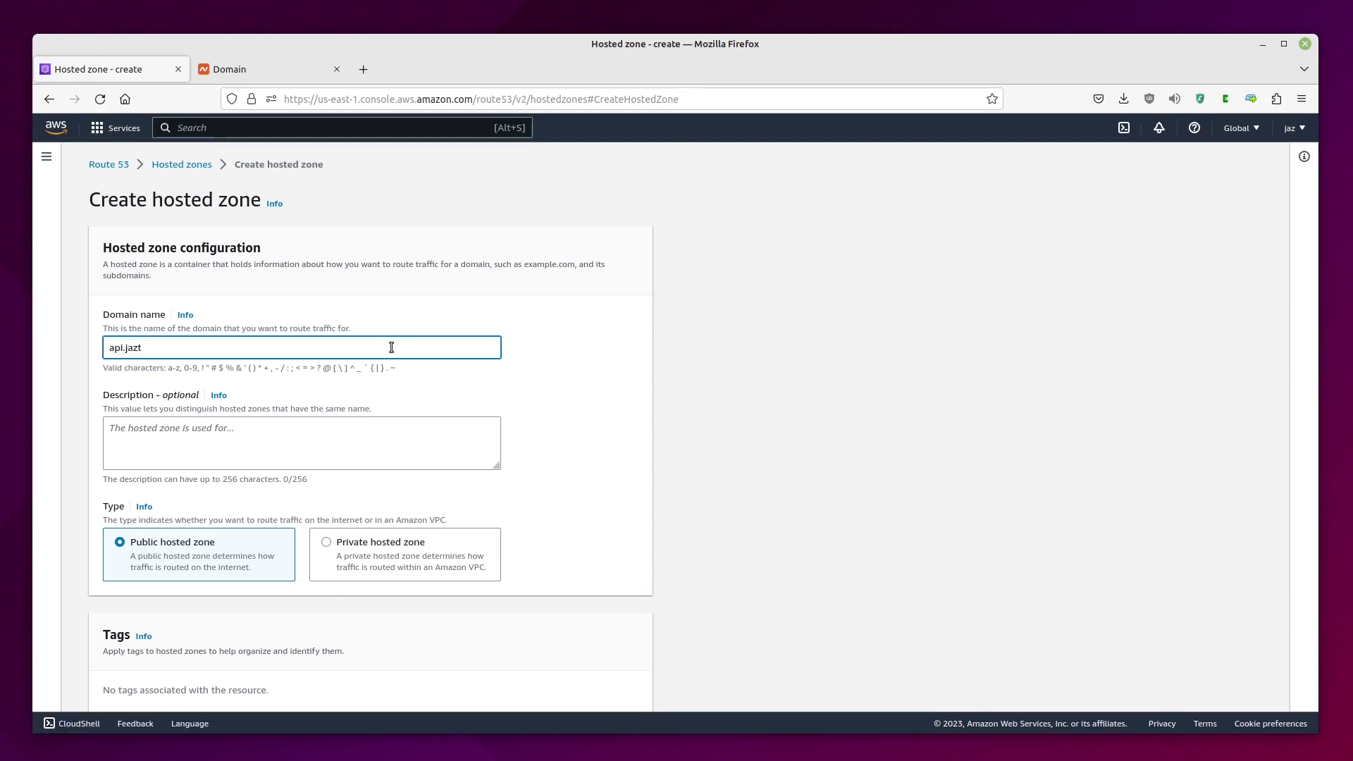
type(".cloud")
scroll(596, 667, "down", 3)
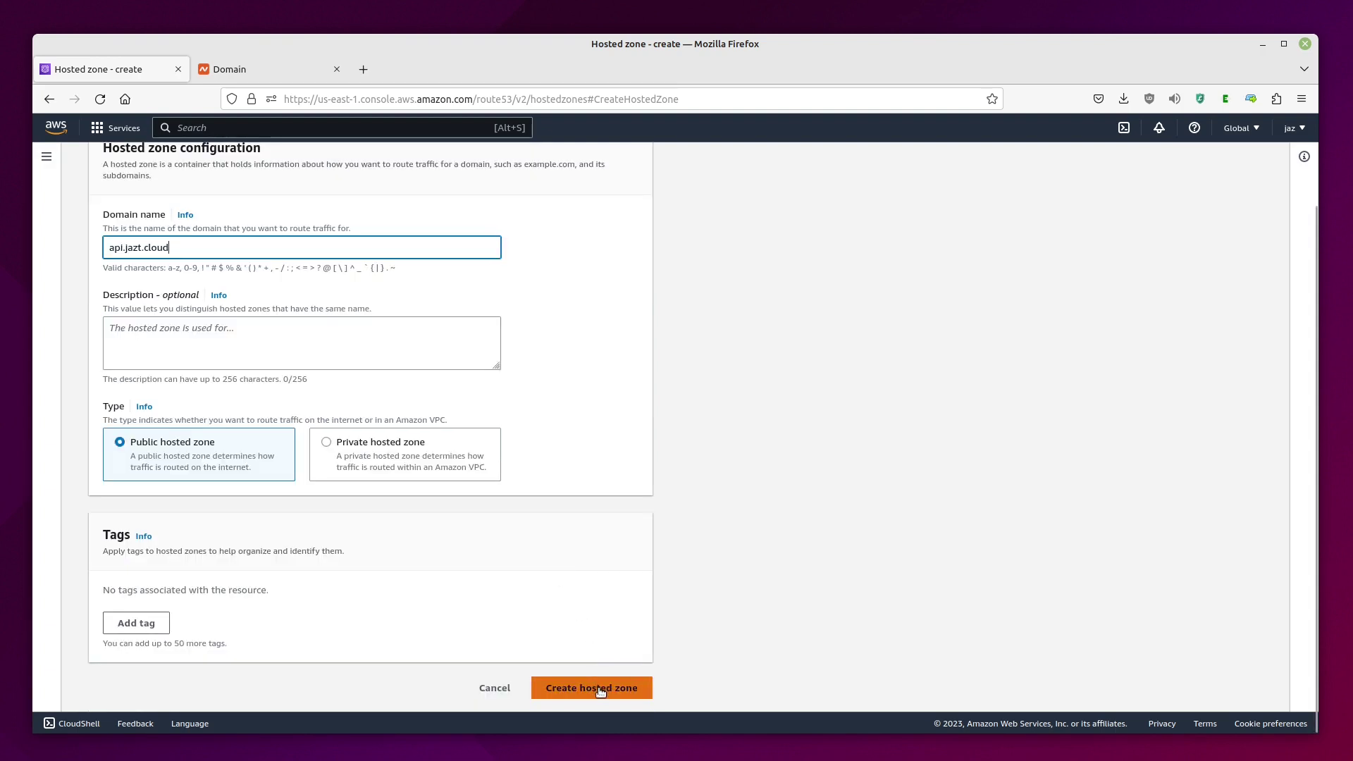
left_click(600, 689)
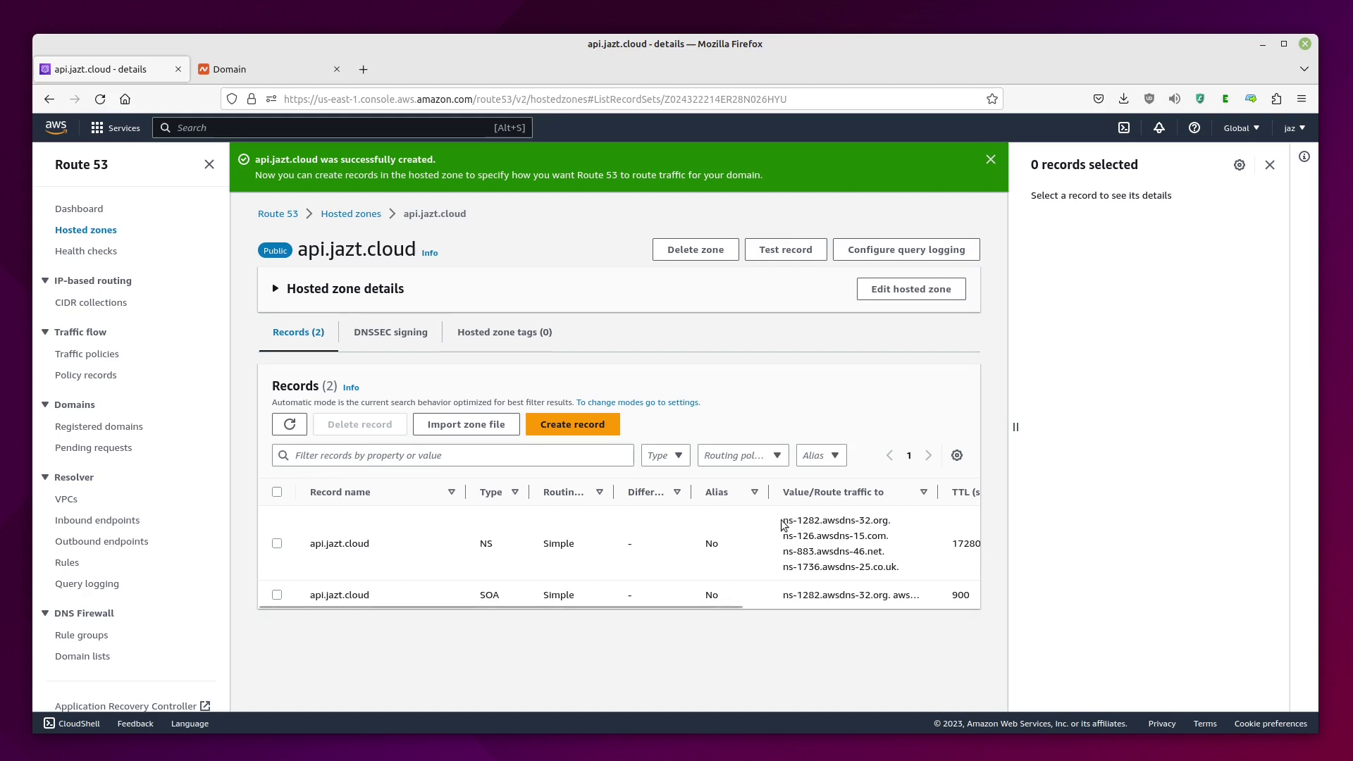
Step: Copy the zone's name server ns-1282.awsdns-32.org. into Nameserver 1 of the jazt.cloud custom DNS settings in Namecheap
left_click_drag(784, 521, 894, 523)
key("ctrl+c")
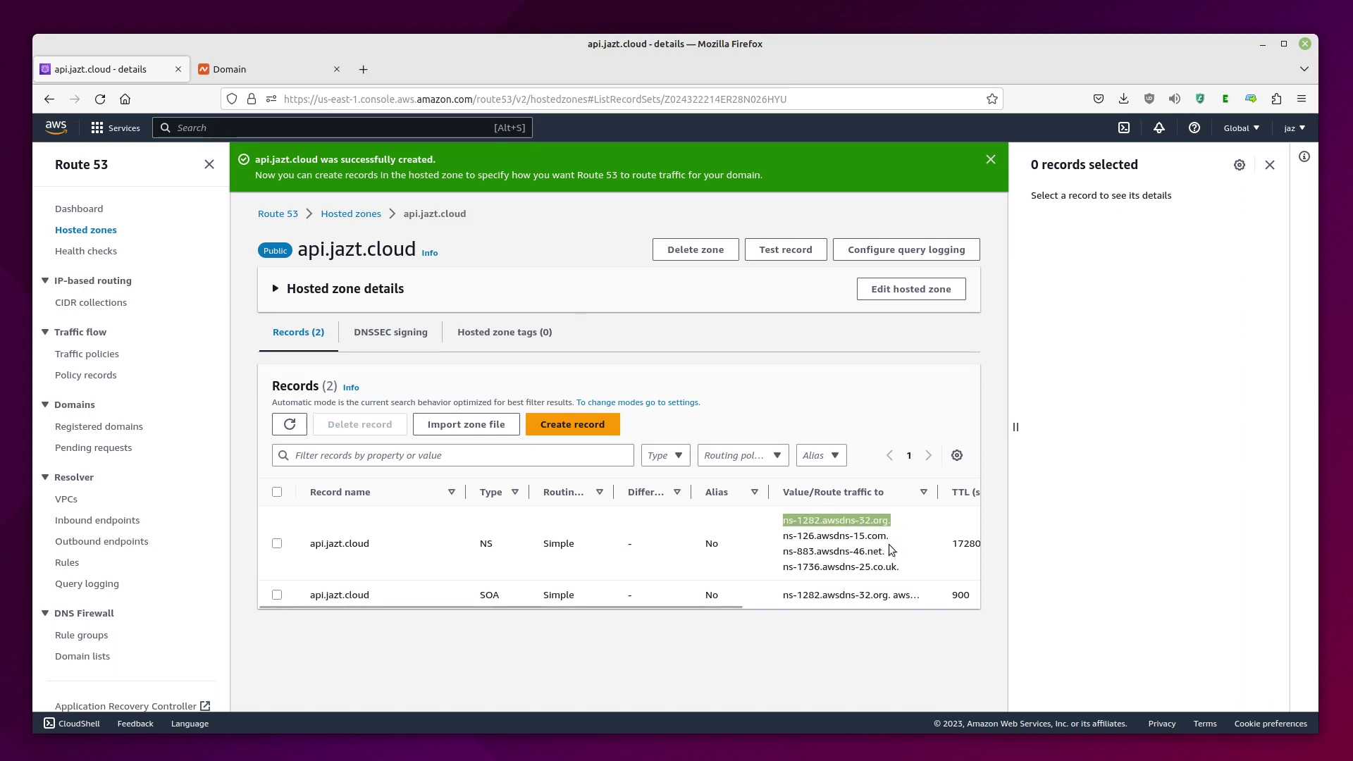
left_click(264, 69)
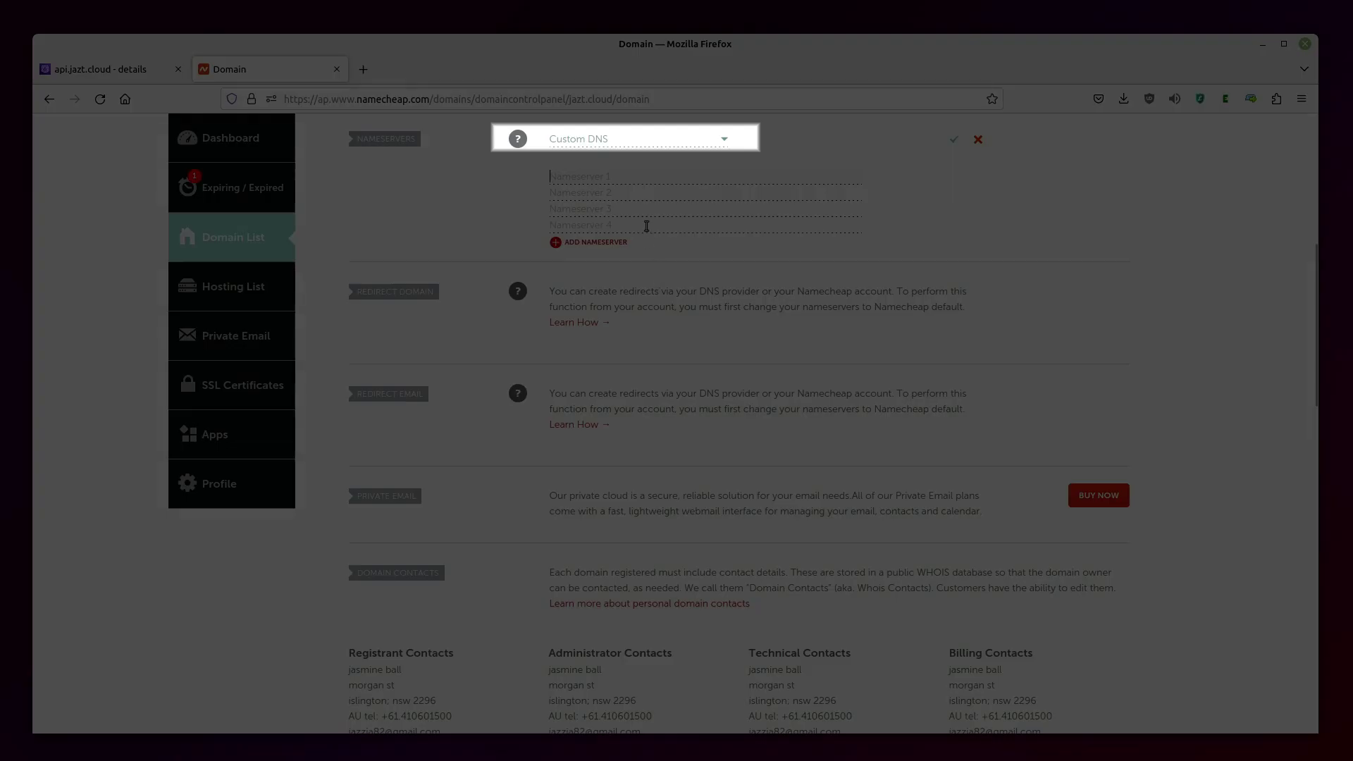
key("ctrl+v")
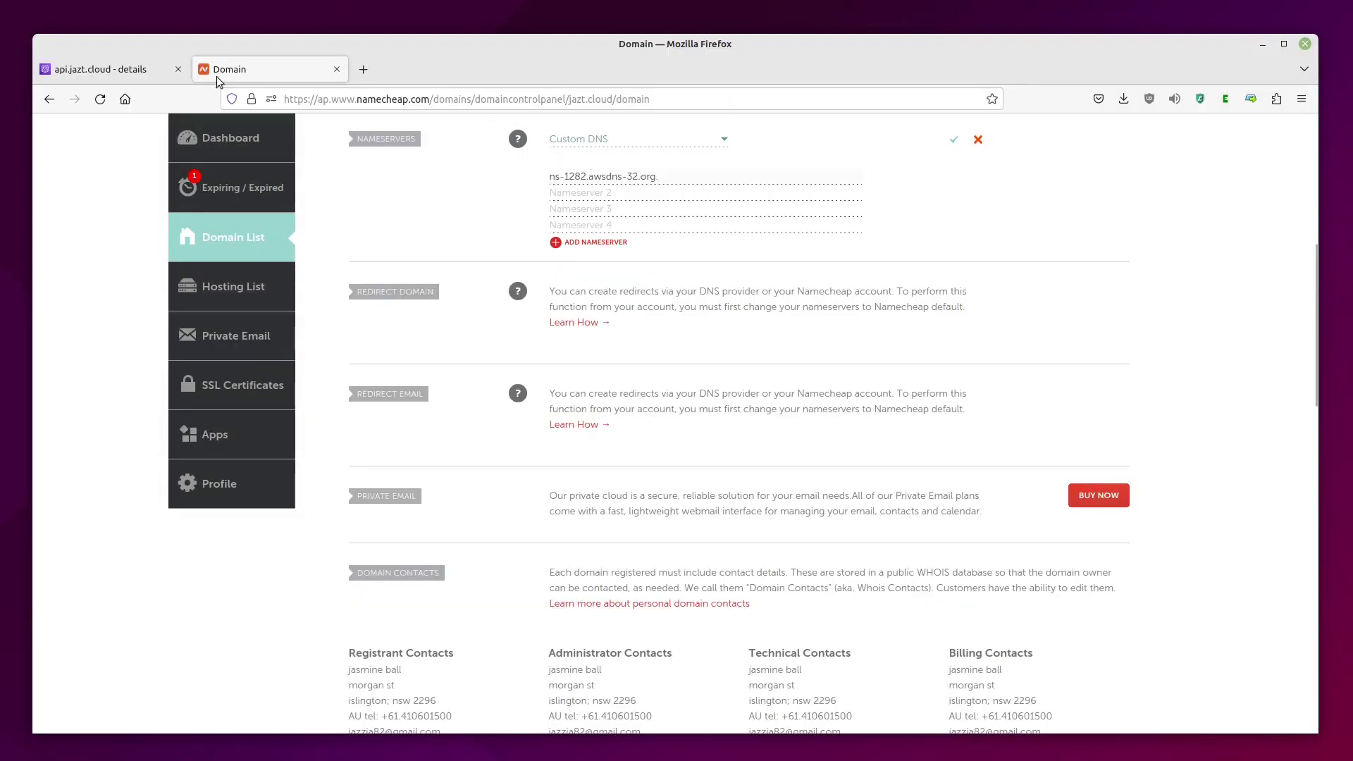
Step: Copy the name server ns-126.awsdns-15.com. from the Route 53 NS record into Nameserver 2 in Namecheap
left_click(138, 70)
triple_click(843, 534)
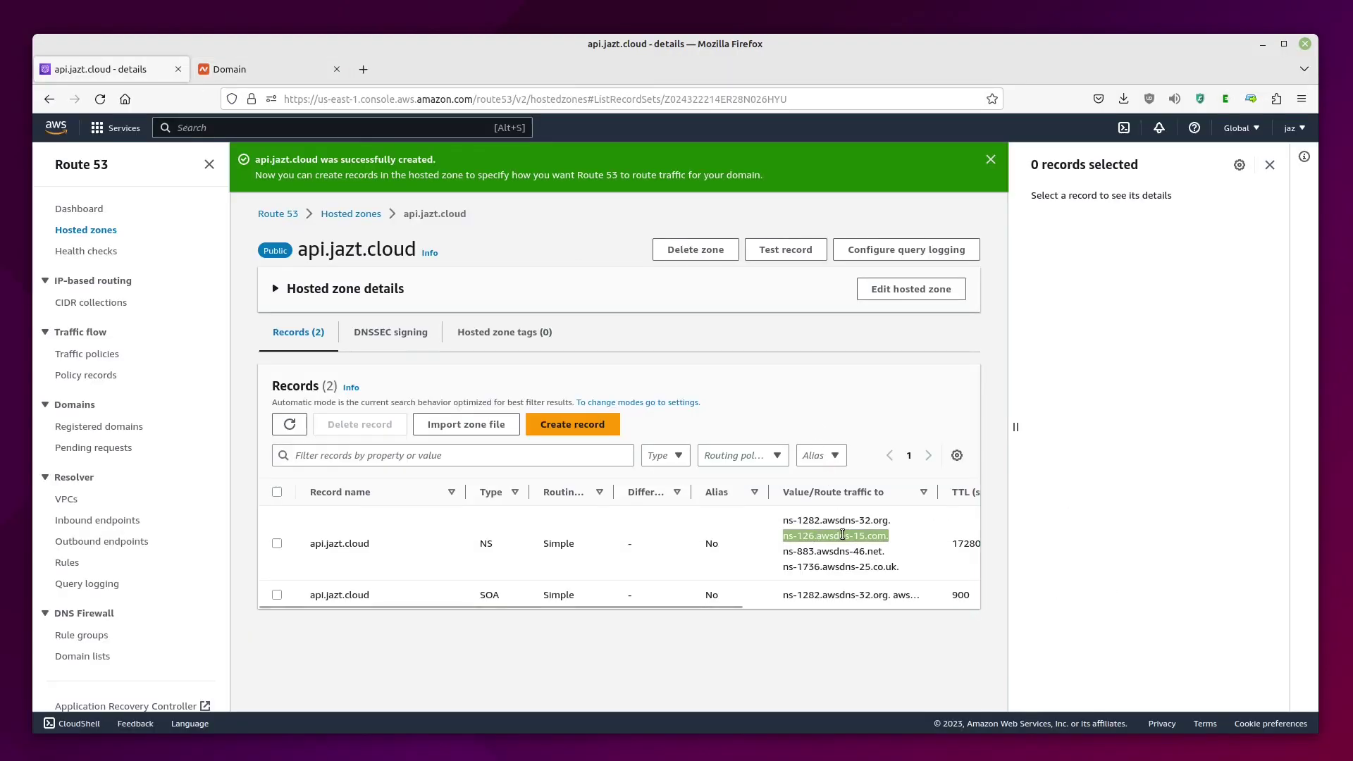
key("ctrl+c")
left_click(275, 66)
left_click(610, 198)
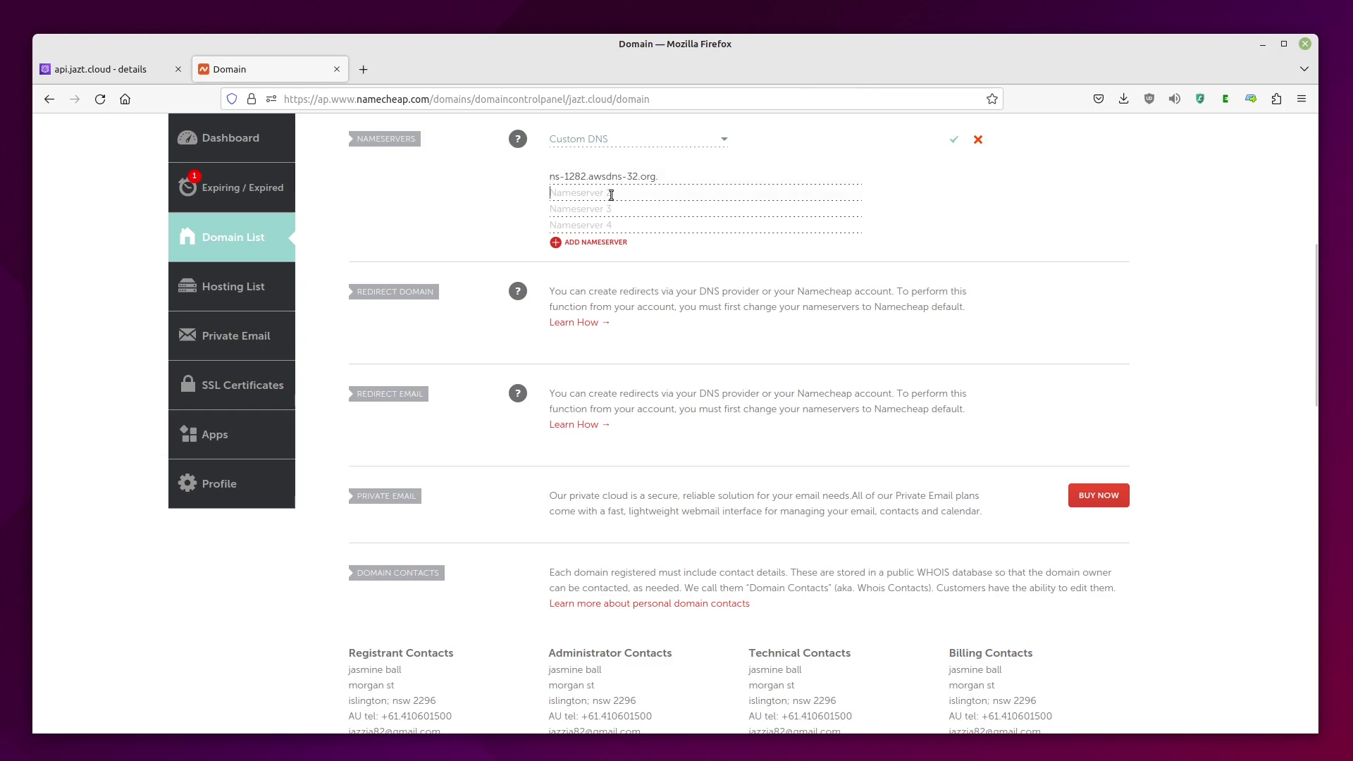
key("ctrl+v")
Step: Copy the name server ns-883.awsdns-46.net. from the Route 53 NS record into Nameserver 3 in Namecheap
left_click(123, 69)
triple_click(832, 550)
key("ctrl+c")
left_click(272, 69)
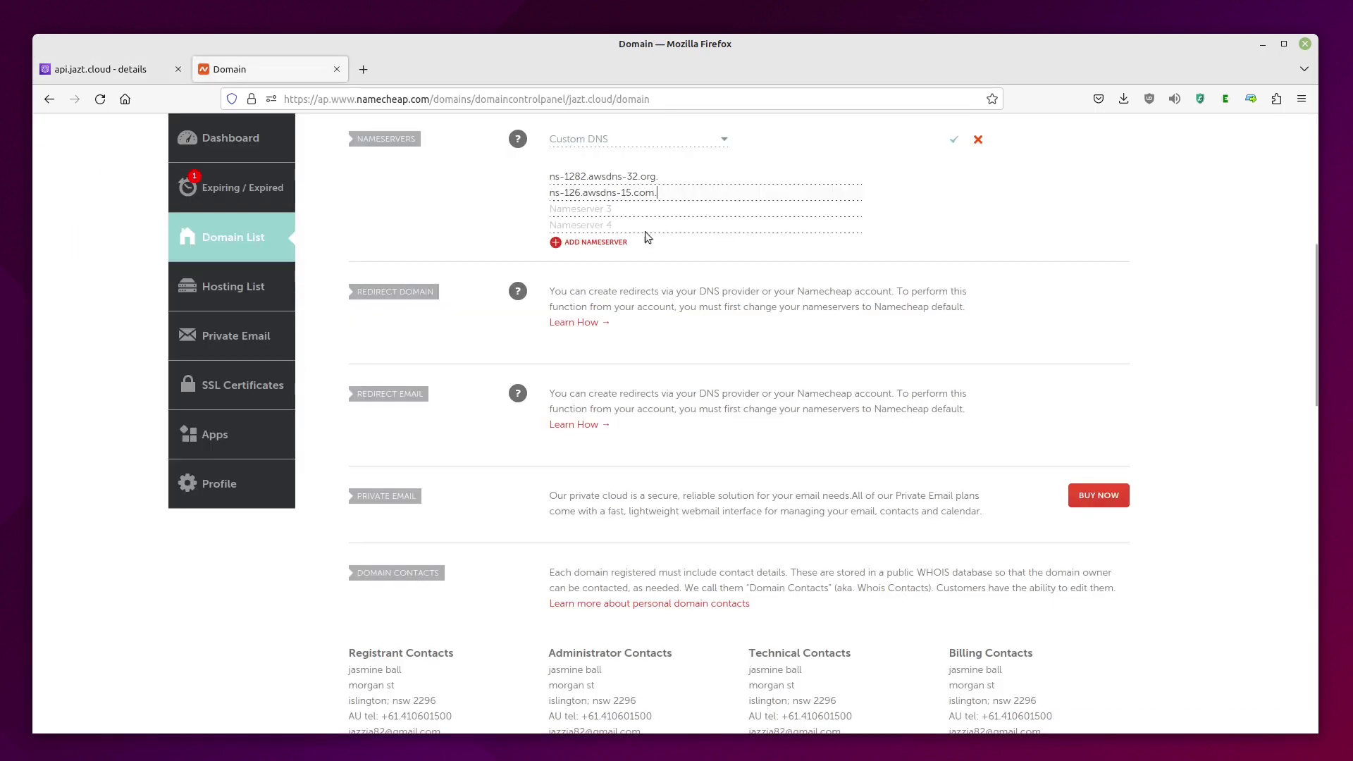
key("ctrl+v")
Step: Copy ns-1736.awsdns-25.co.uk. from the Route 53 NS record into Nameserver 4 in Namecheap and save the custom nameservers
left_click(106, 69)
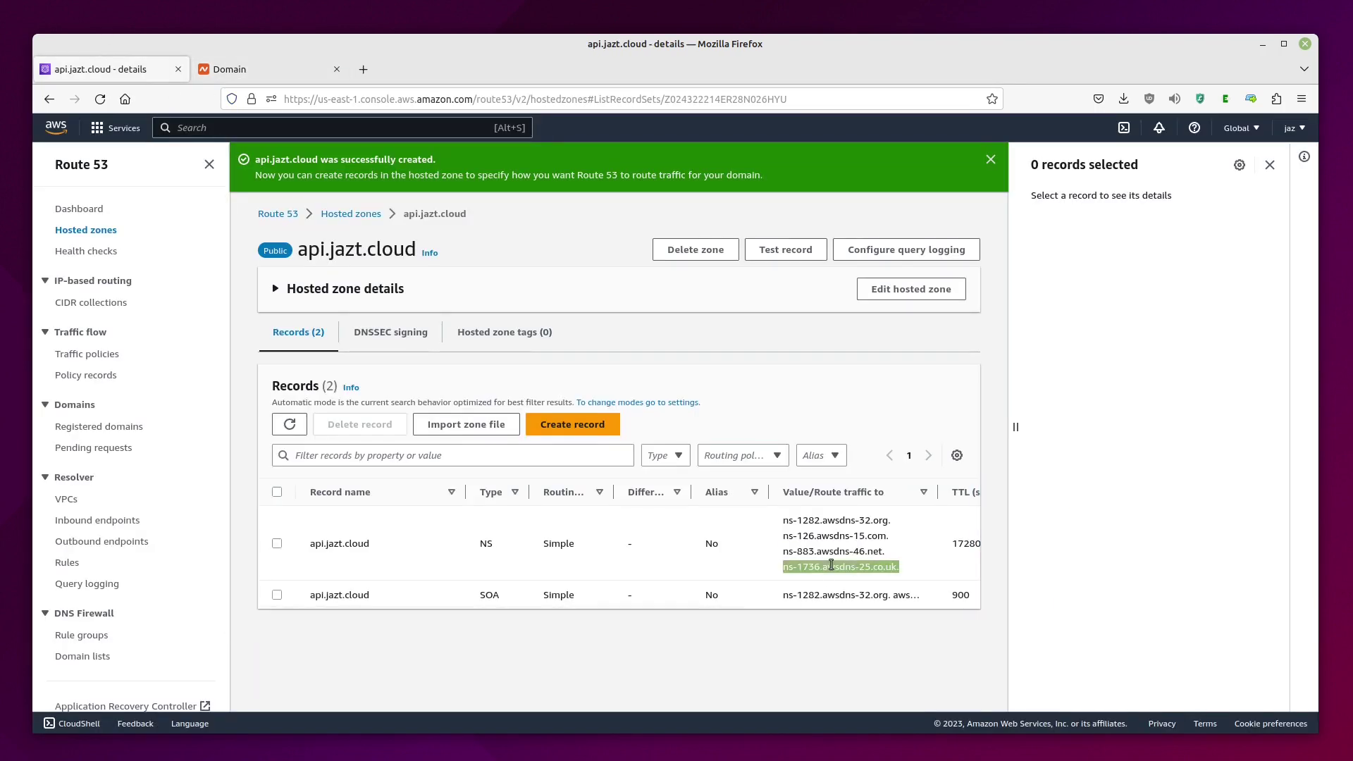
left_click(241, 70)
left_click(717, 223)
key("ctrl+v")
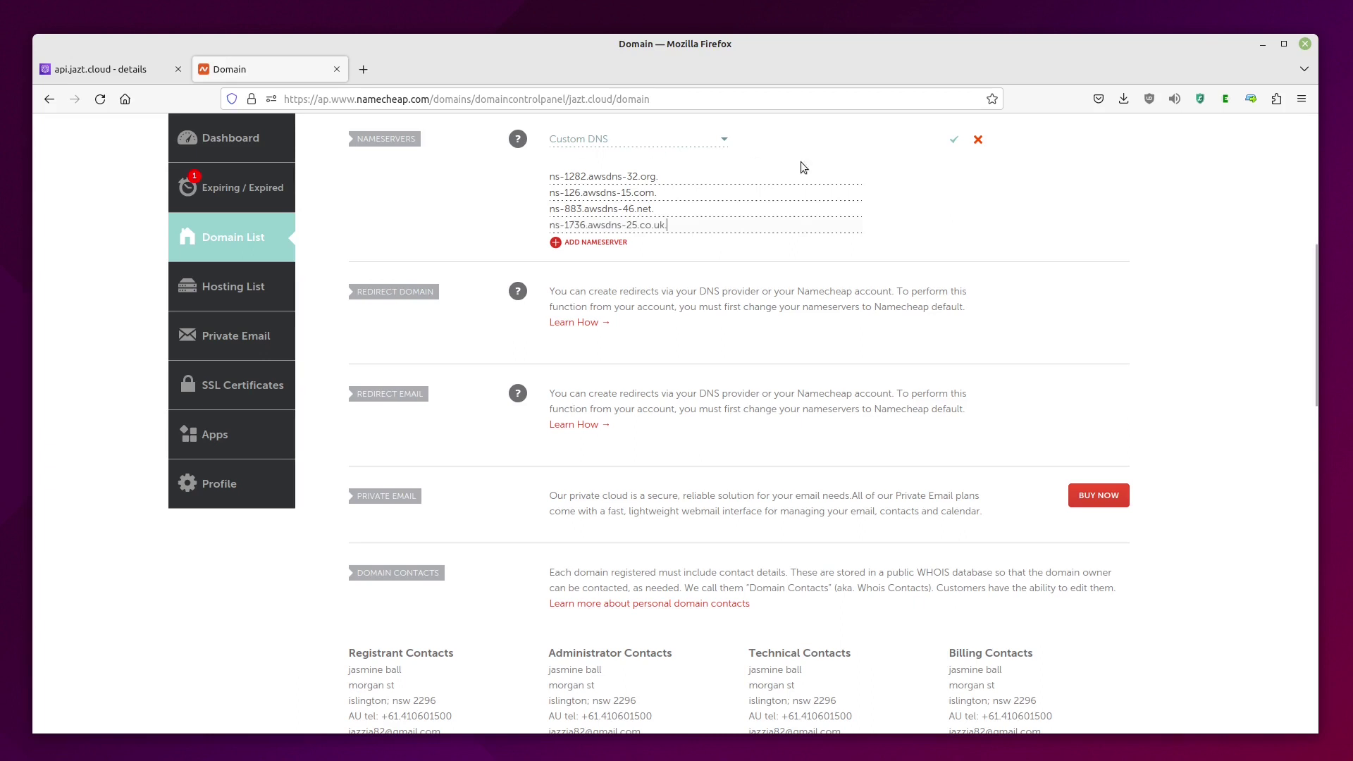
left_click(953, 140)
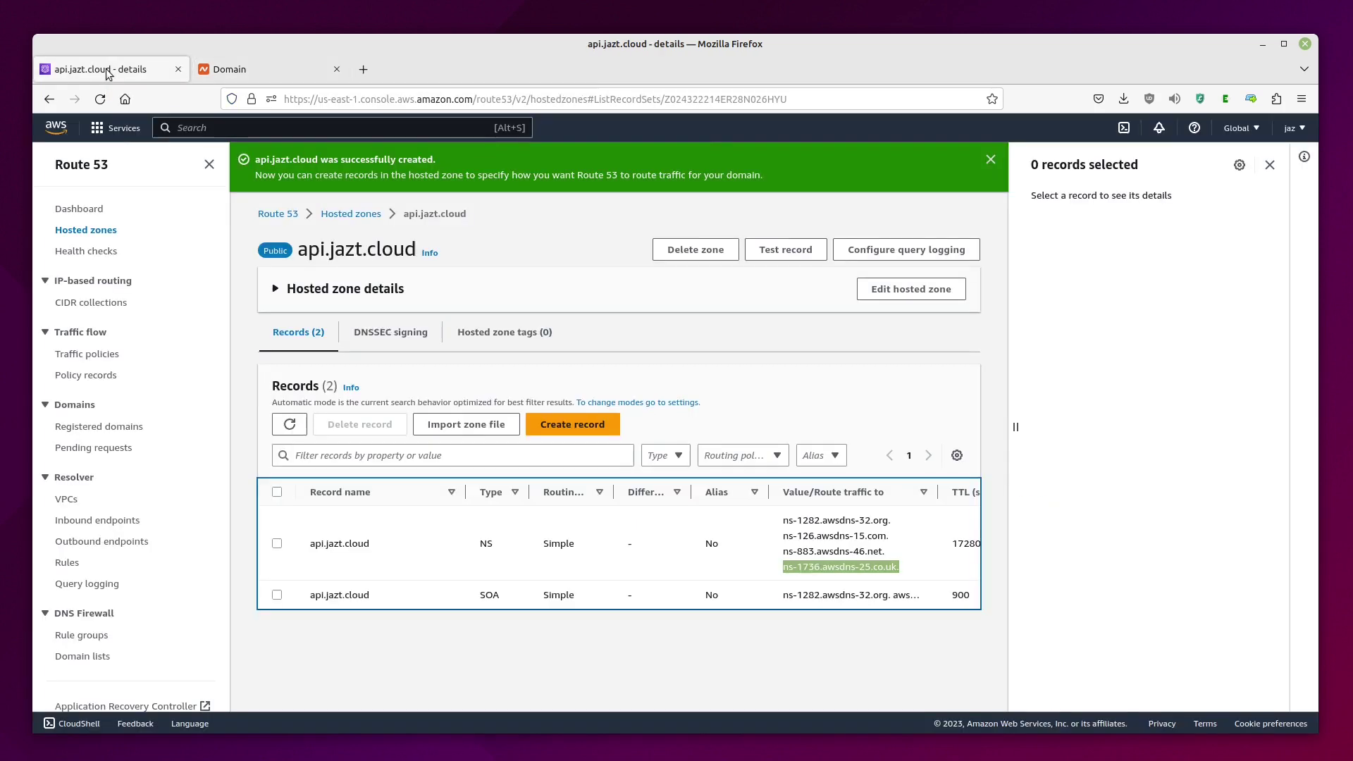
Step: Return to the AWS console and open Certificate Manager from the full services list
left_click(106, 69)
left_click(119, 127)
left_click(152, 233)
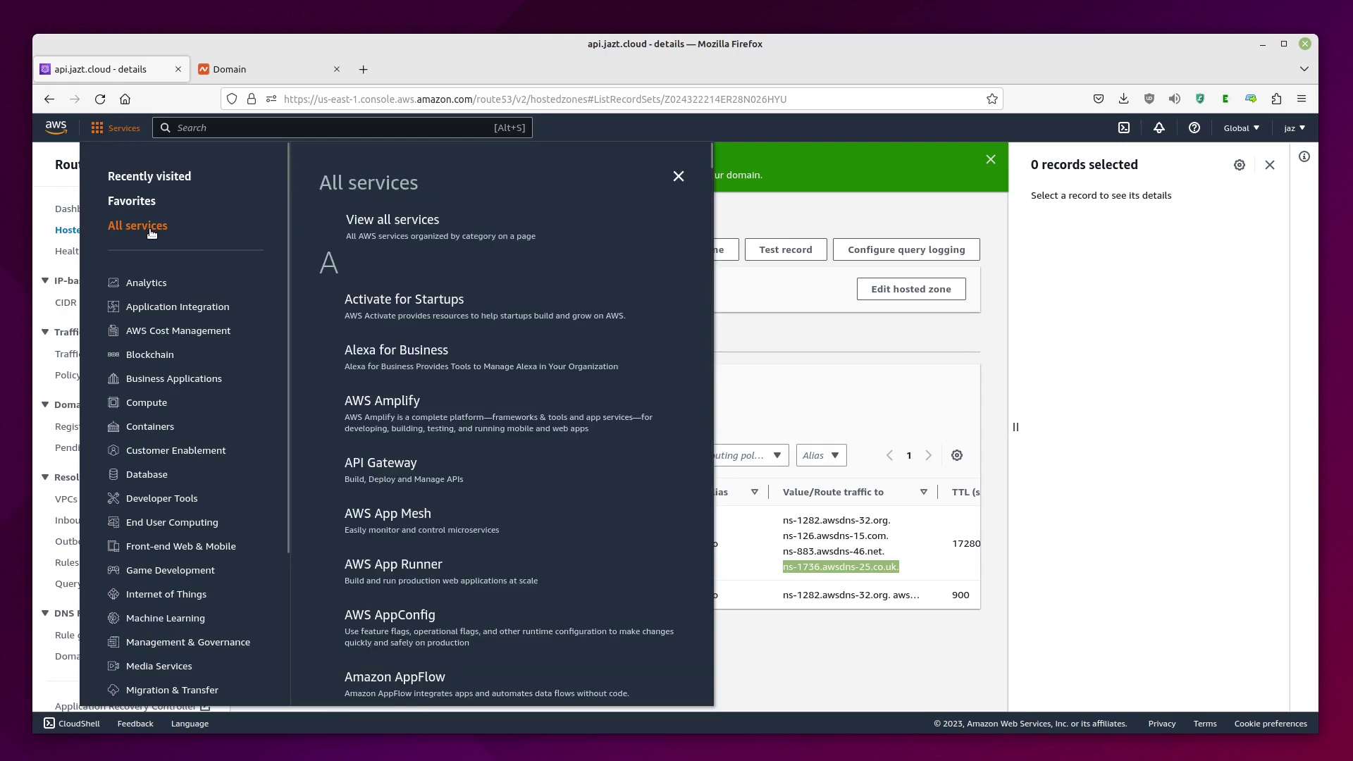
left_click(391, 221)
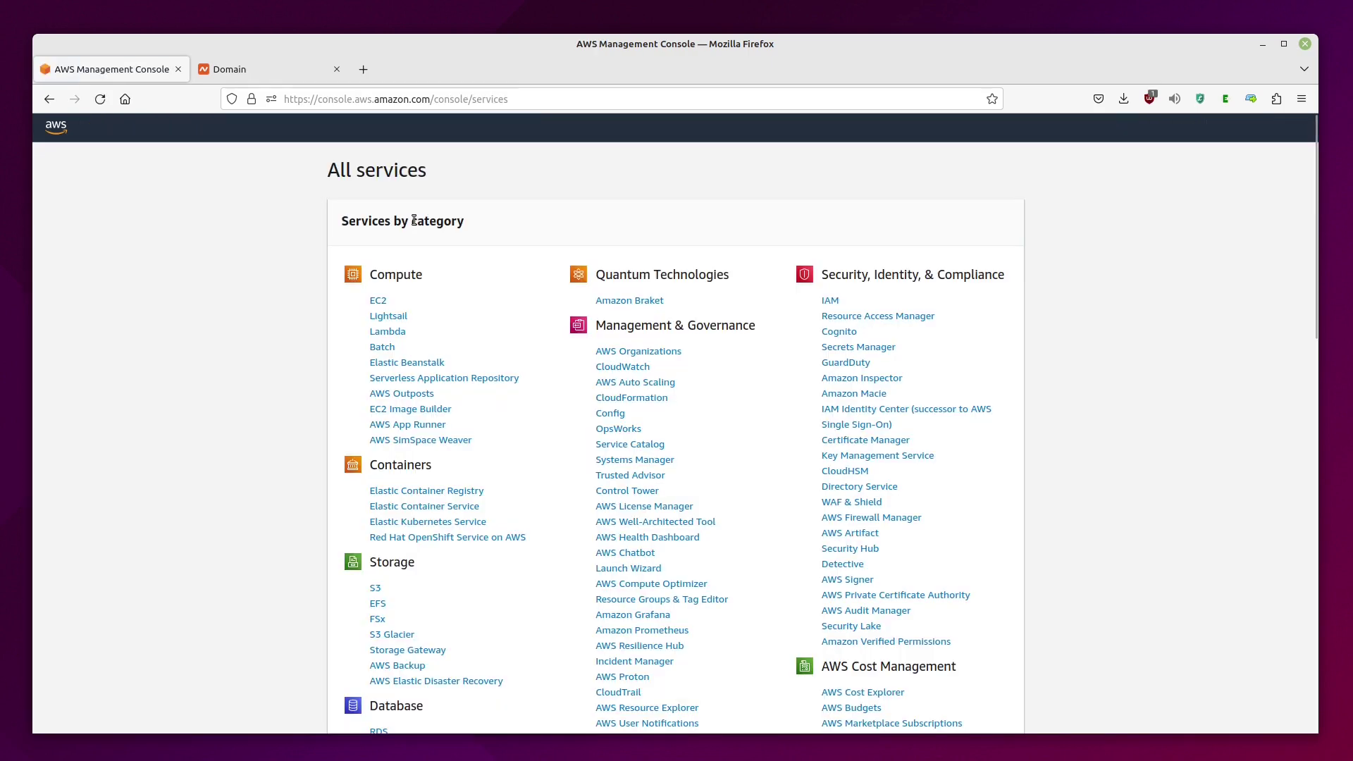
left_click(879, 442)
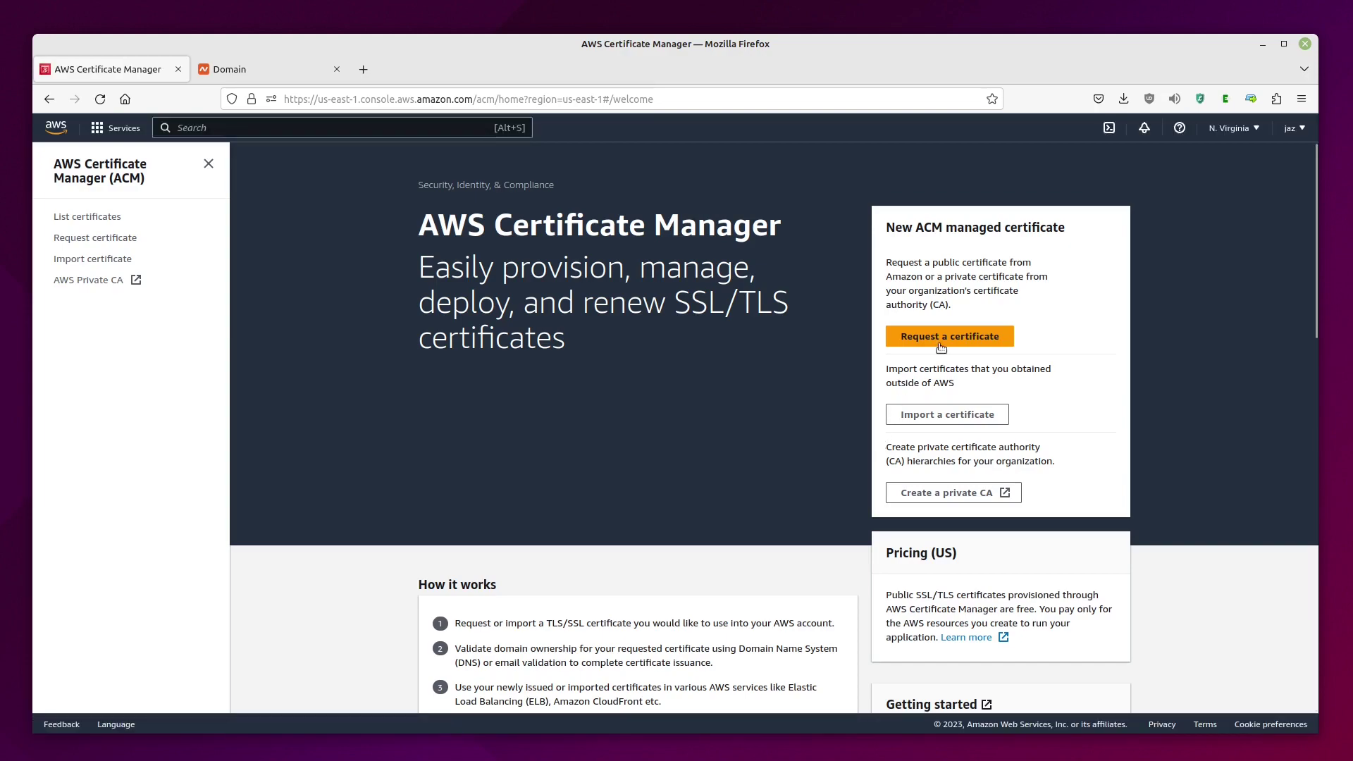
left_click(945, 338)
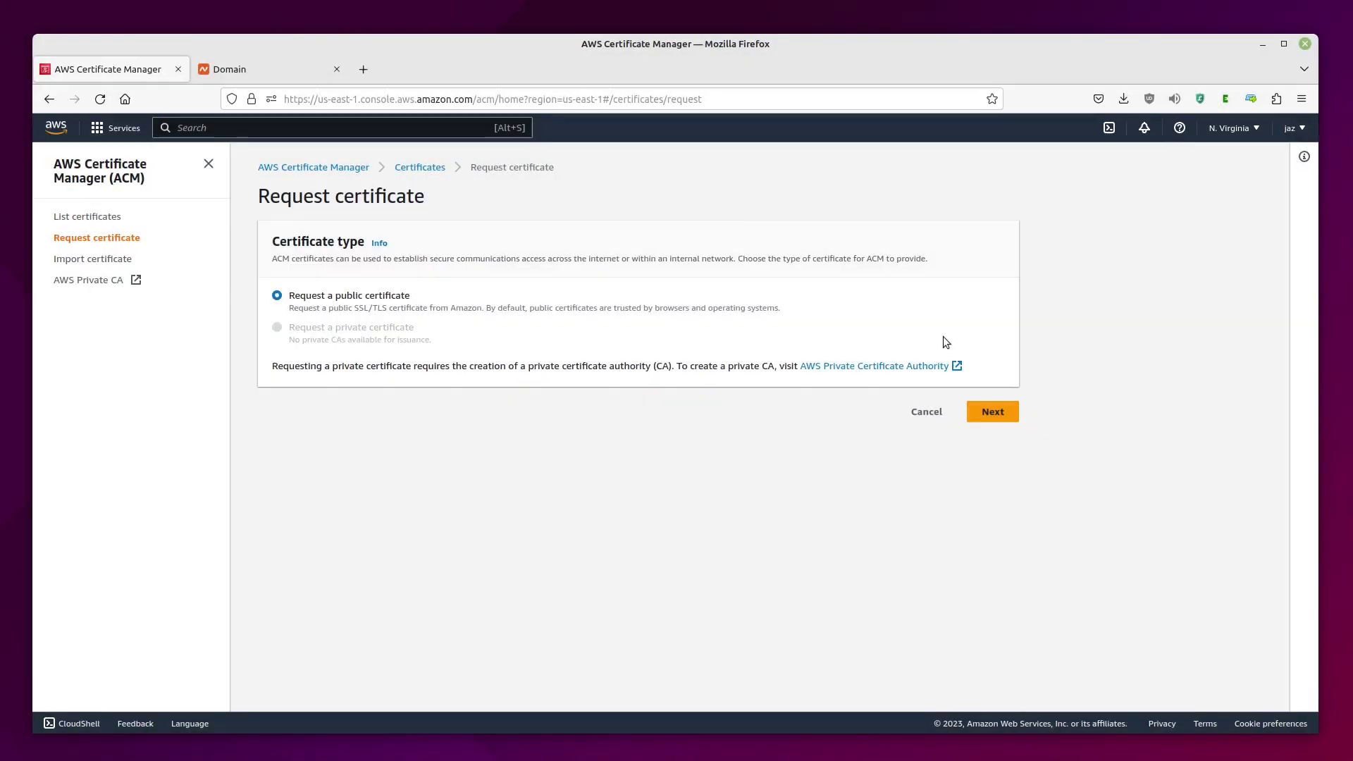
left_click(988, 413)
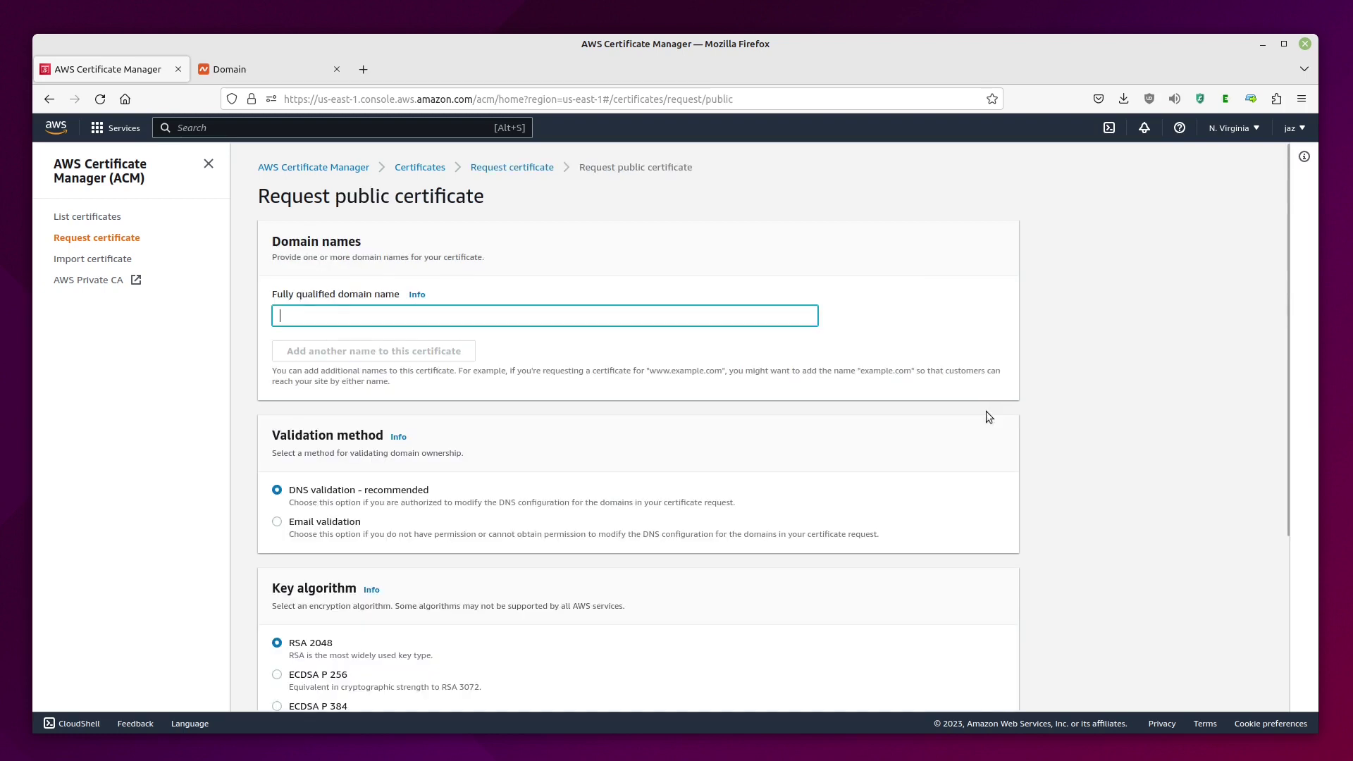
type("api.jazt.cloud")
left_click(403, 350)
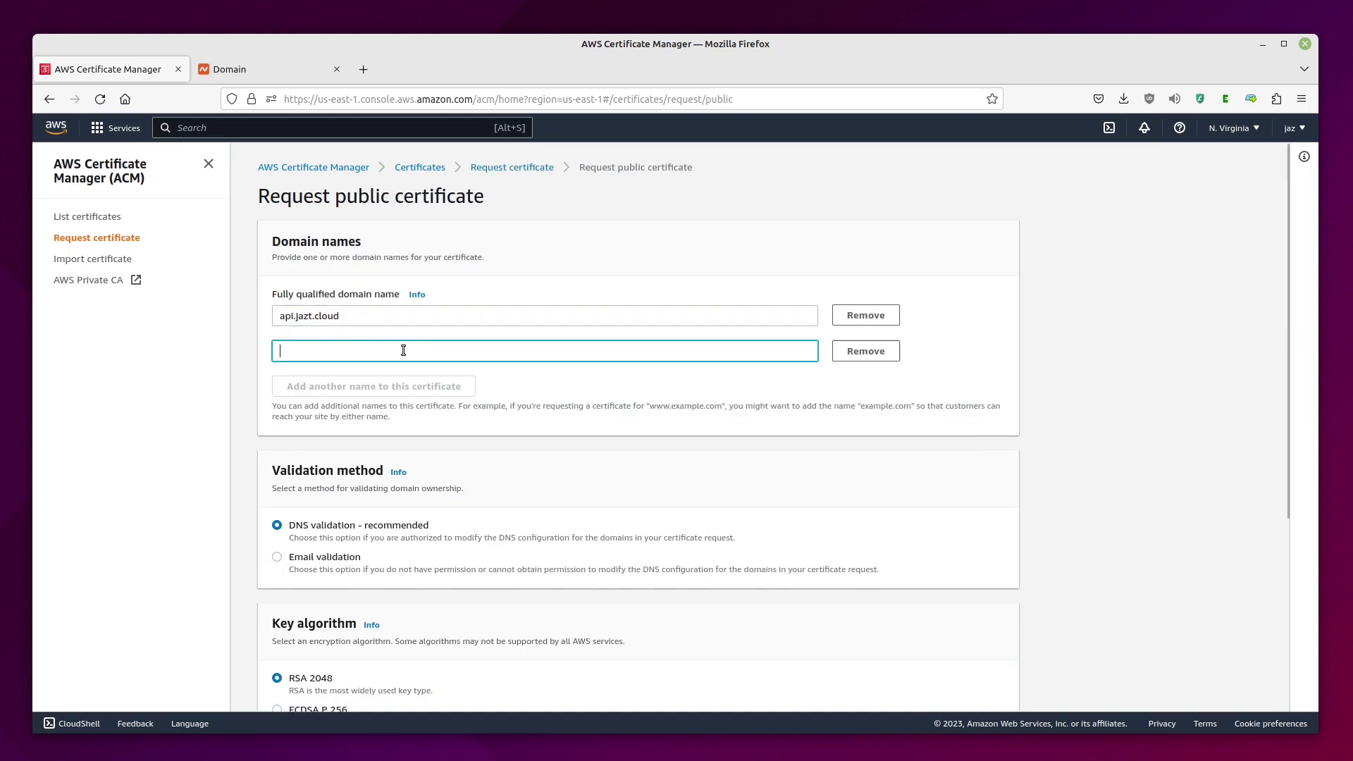
type("www.a")
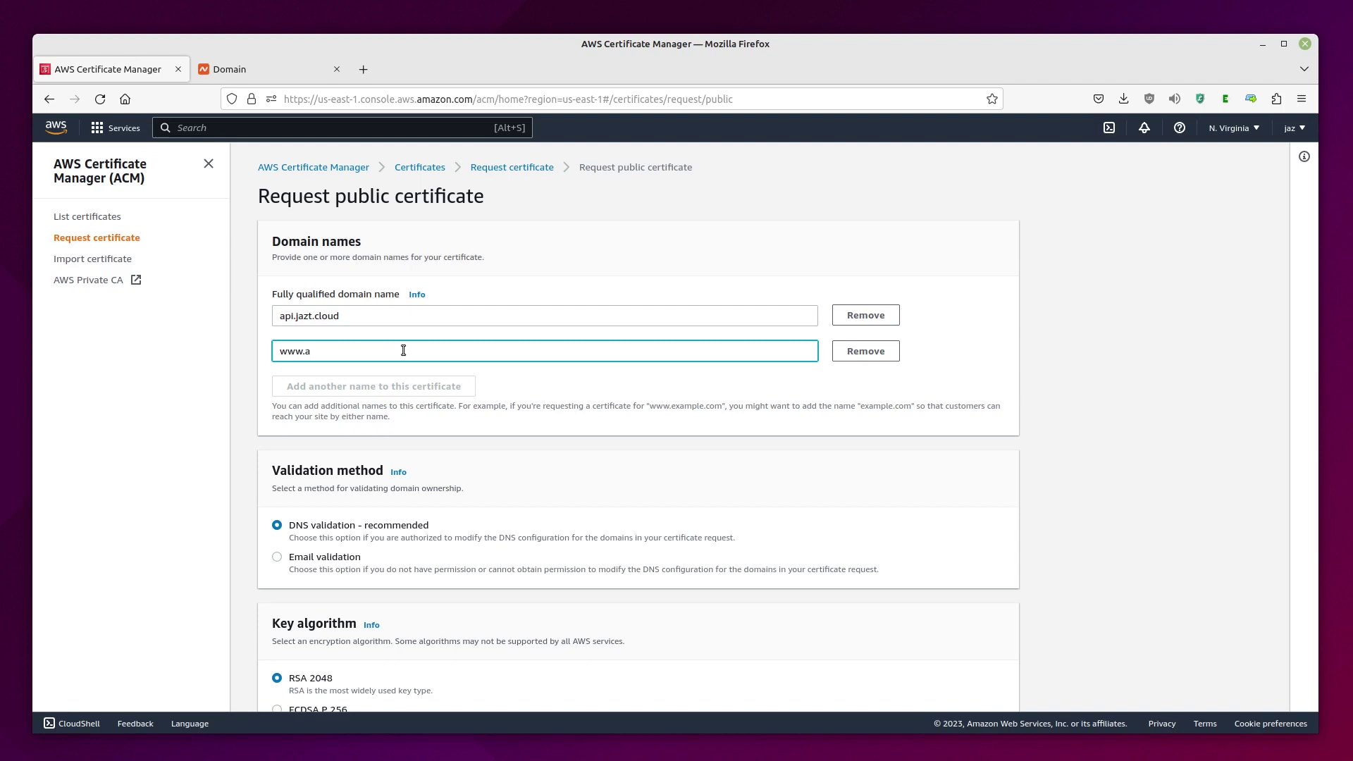
type("pi.jaz")
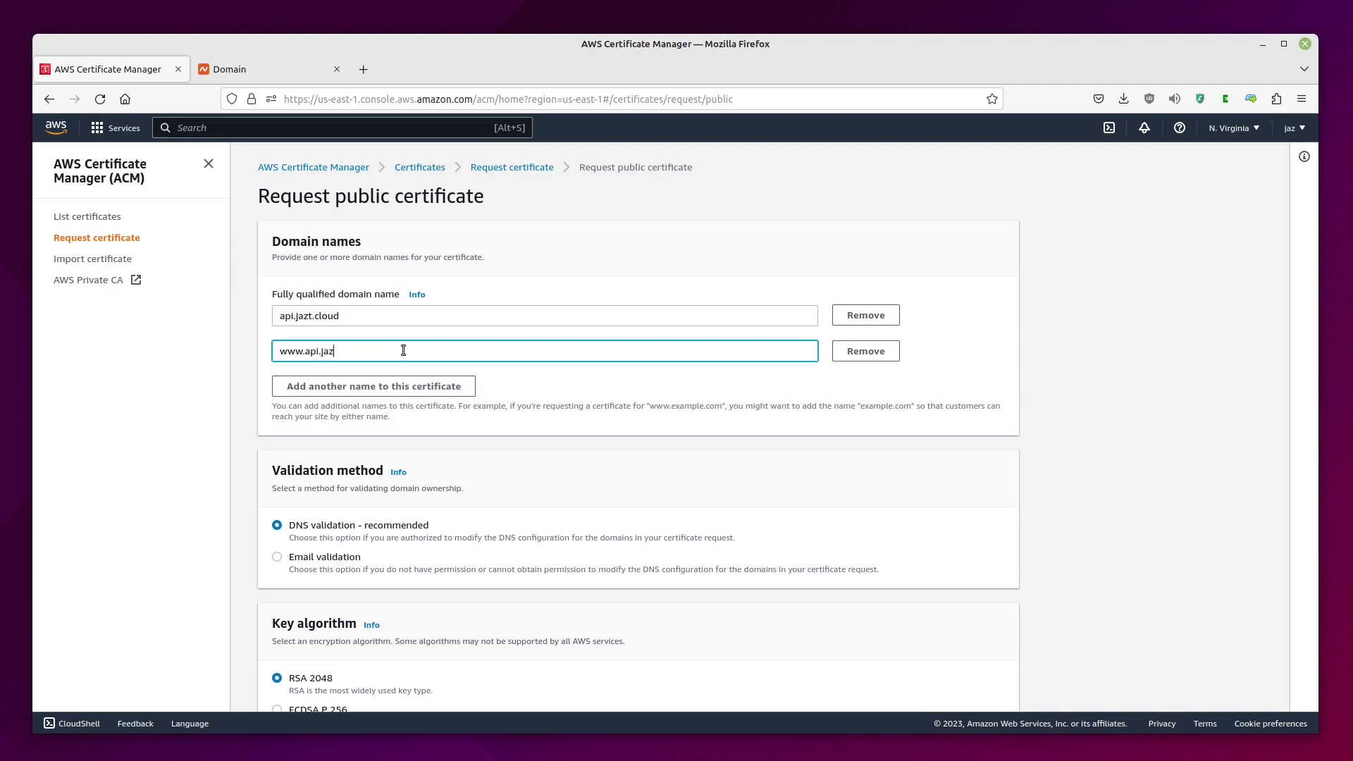
type("t.cloud")
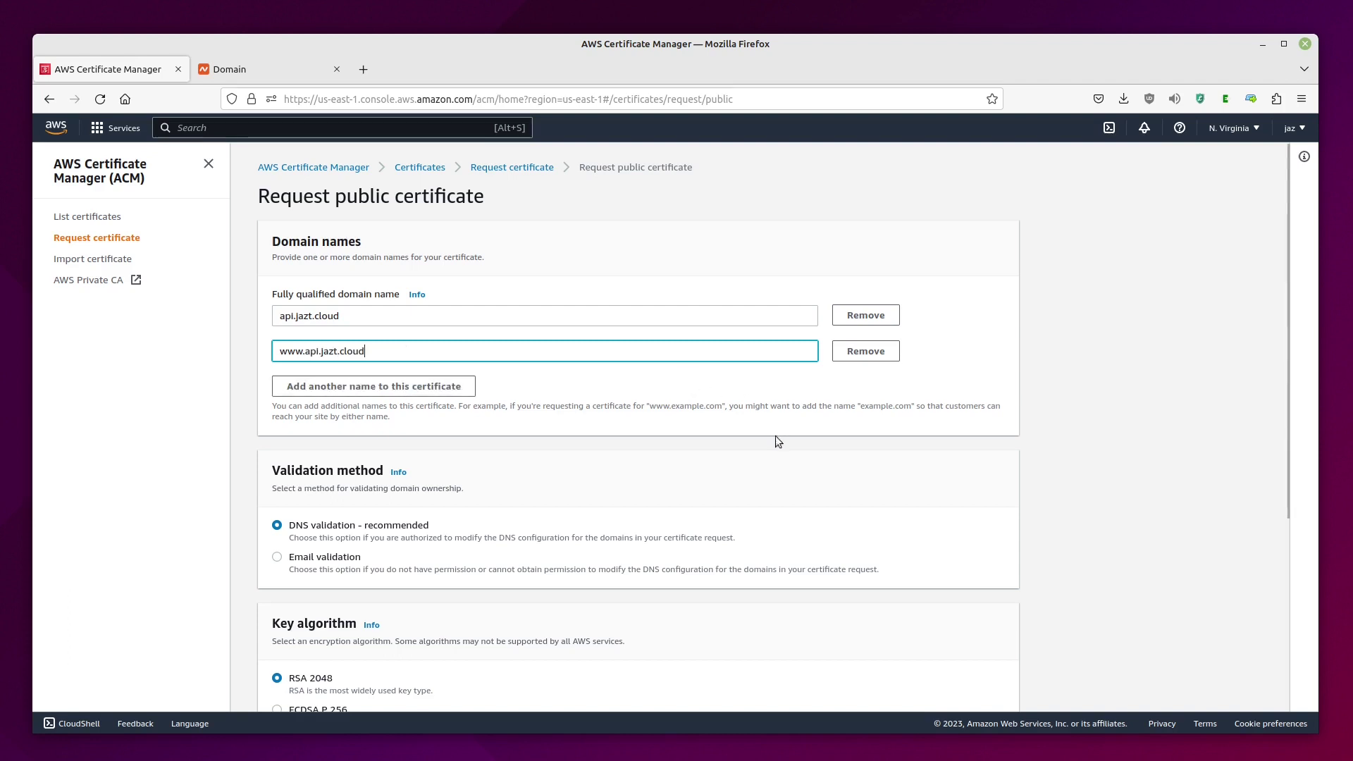
scroll(731, 563, "down", 3)
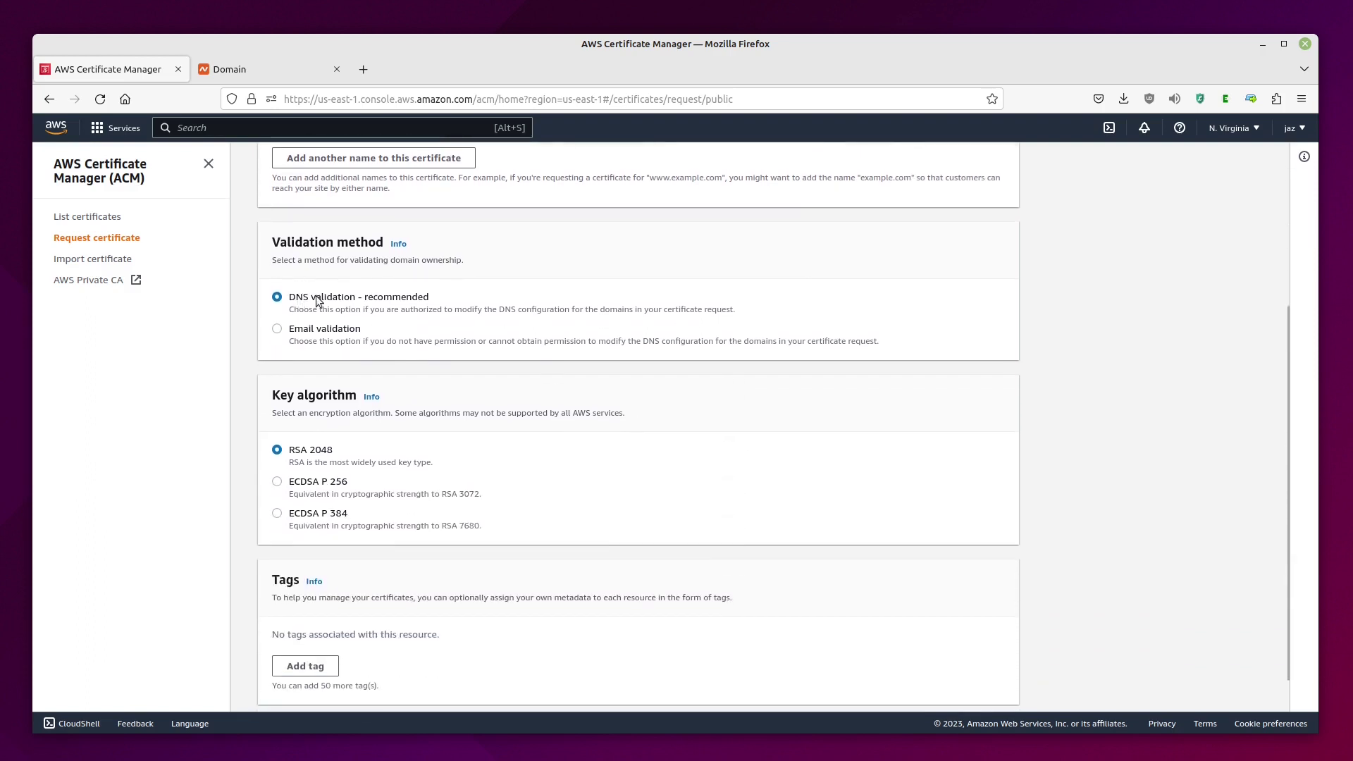
scroll(611, 540, "down", 1)
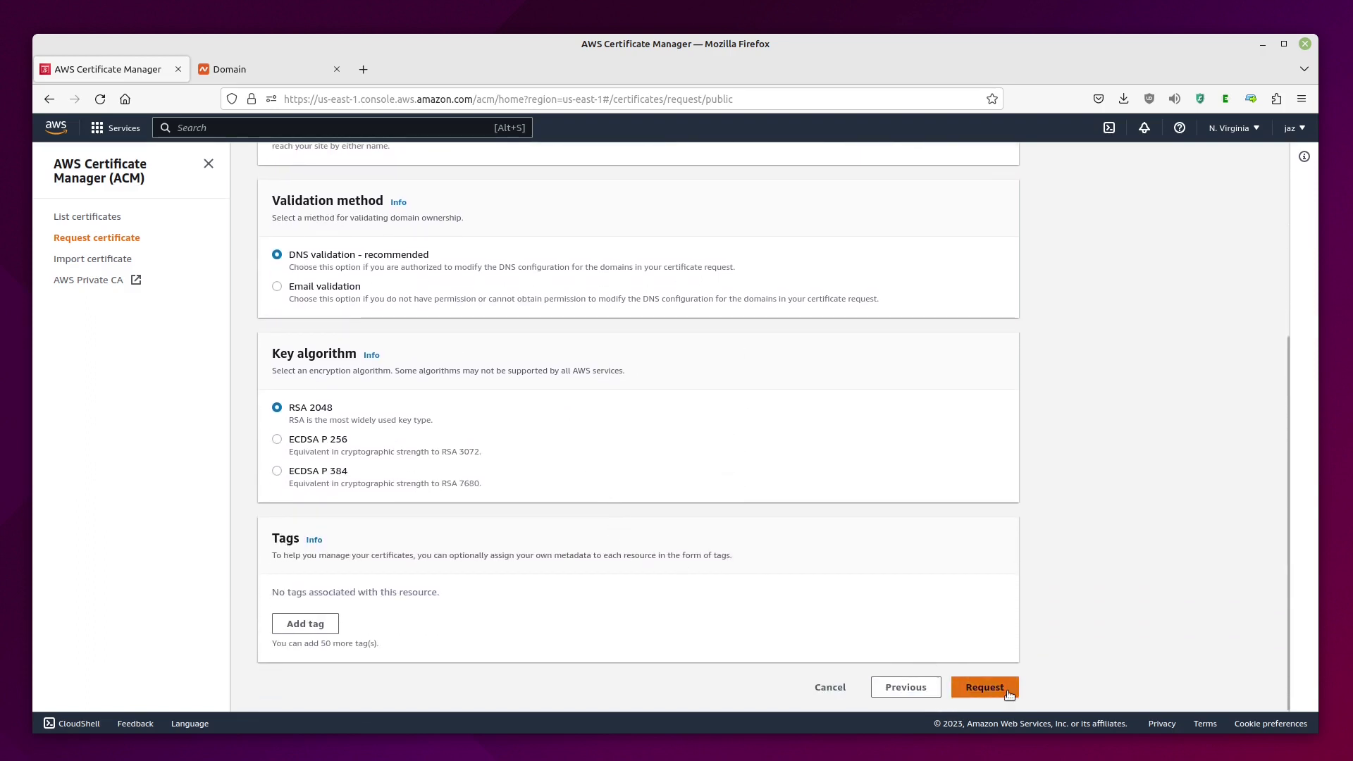
left_click(1008, 693)
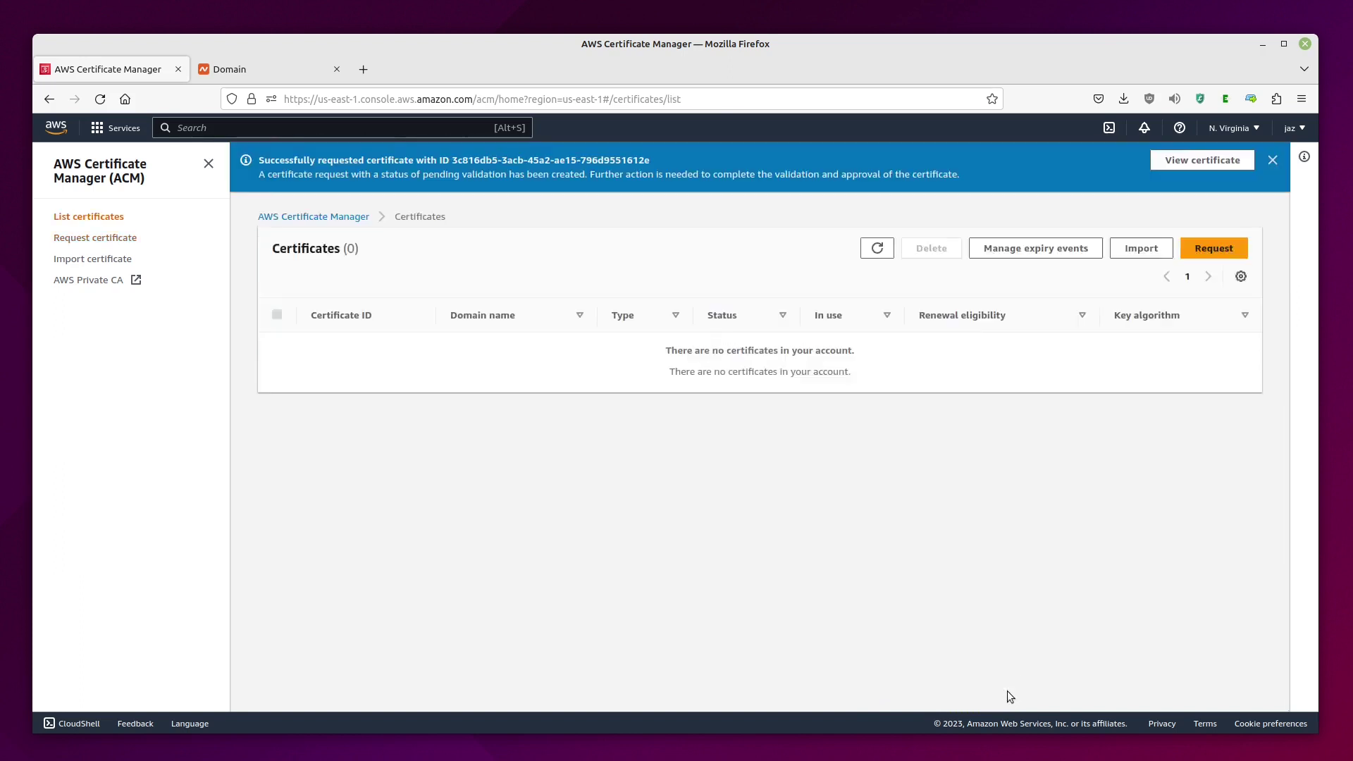
Step: Open the new certificate's details and create its validation CNAME records in Route 53 for both domains
left_click(877, 248)
left_click(326, 363)
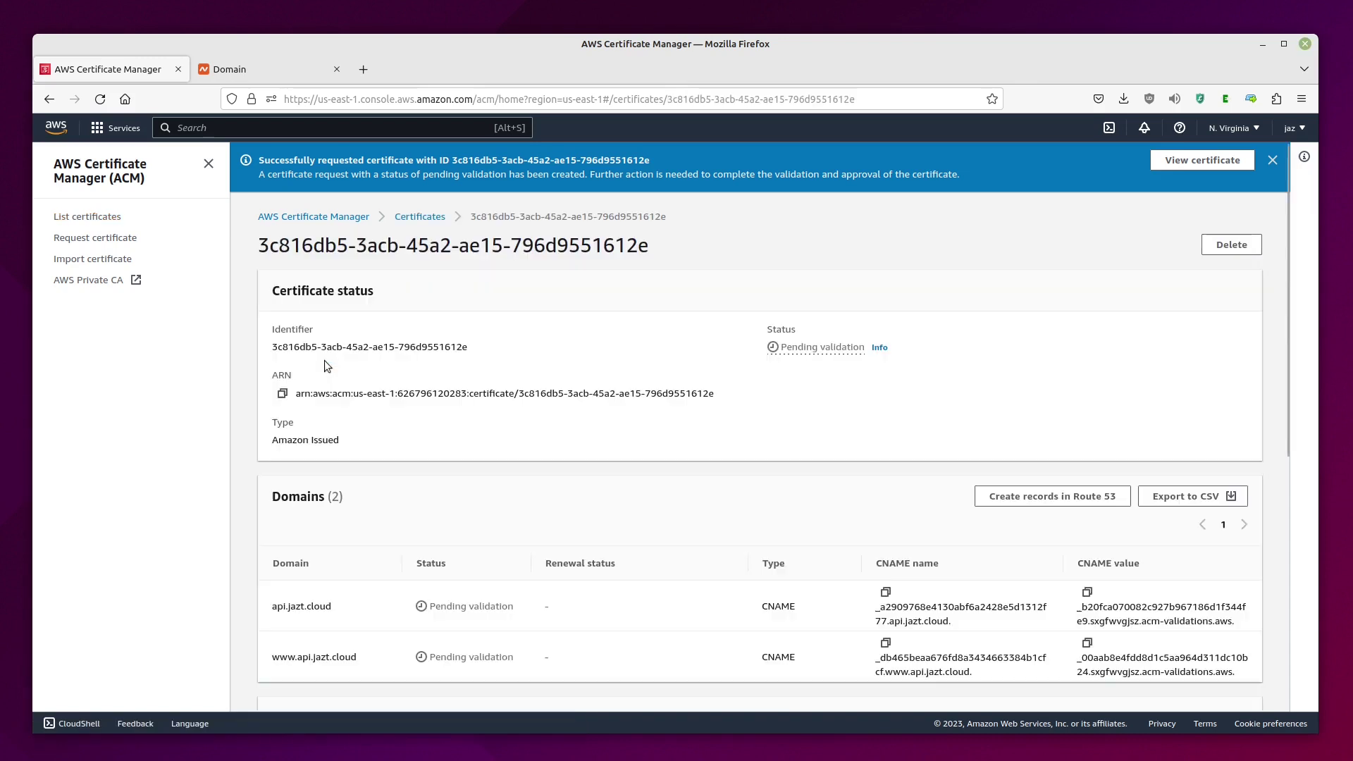
scroll(645, 401, "down", 2)
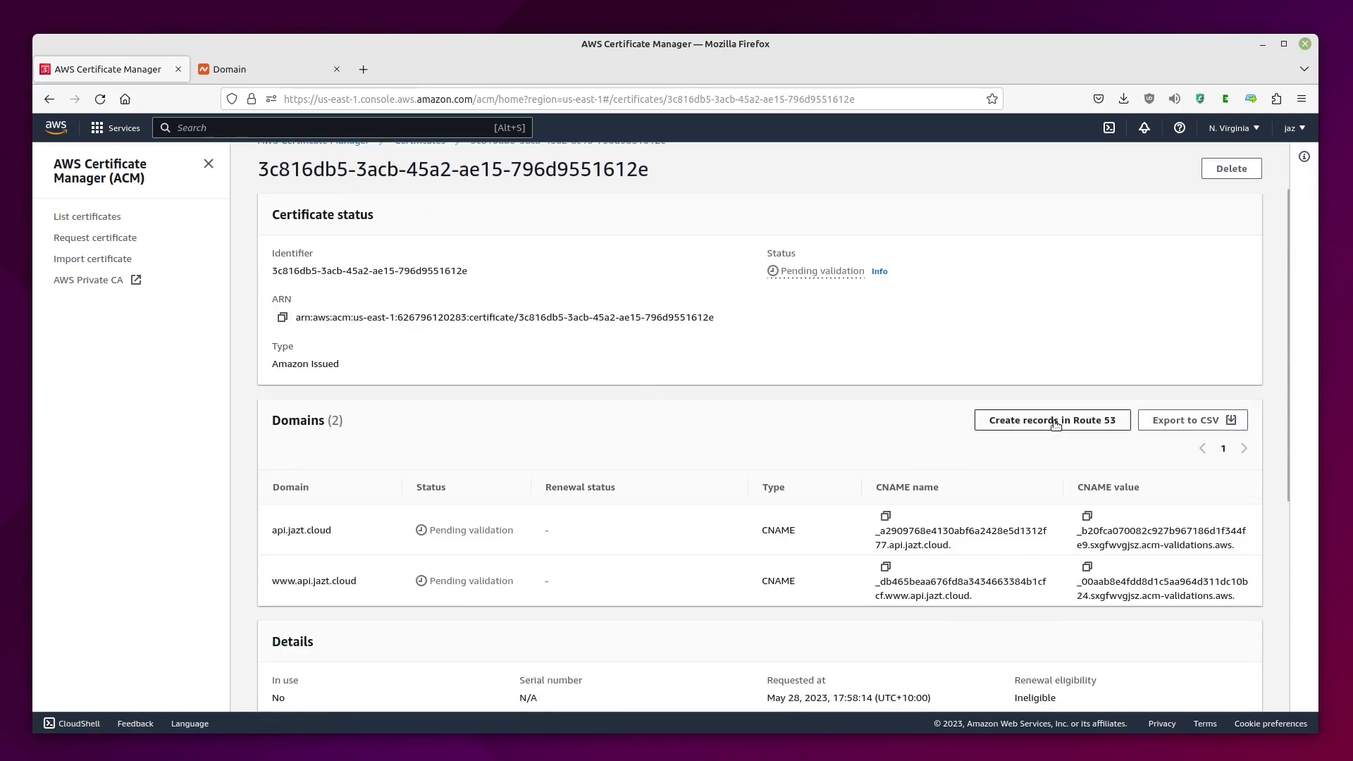
left_click(1051, 422)
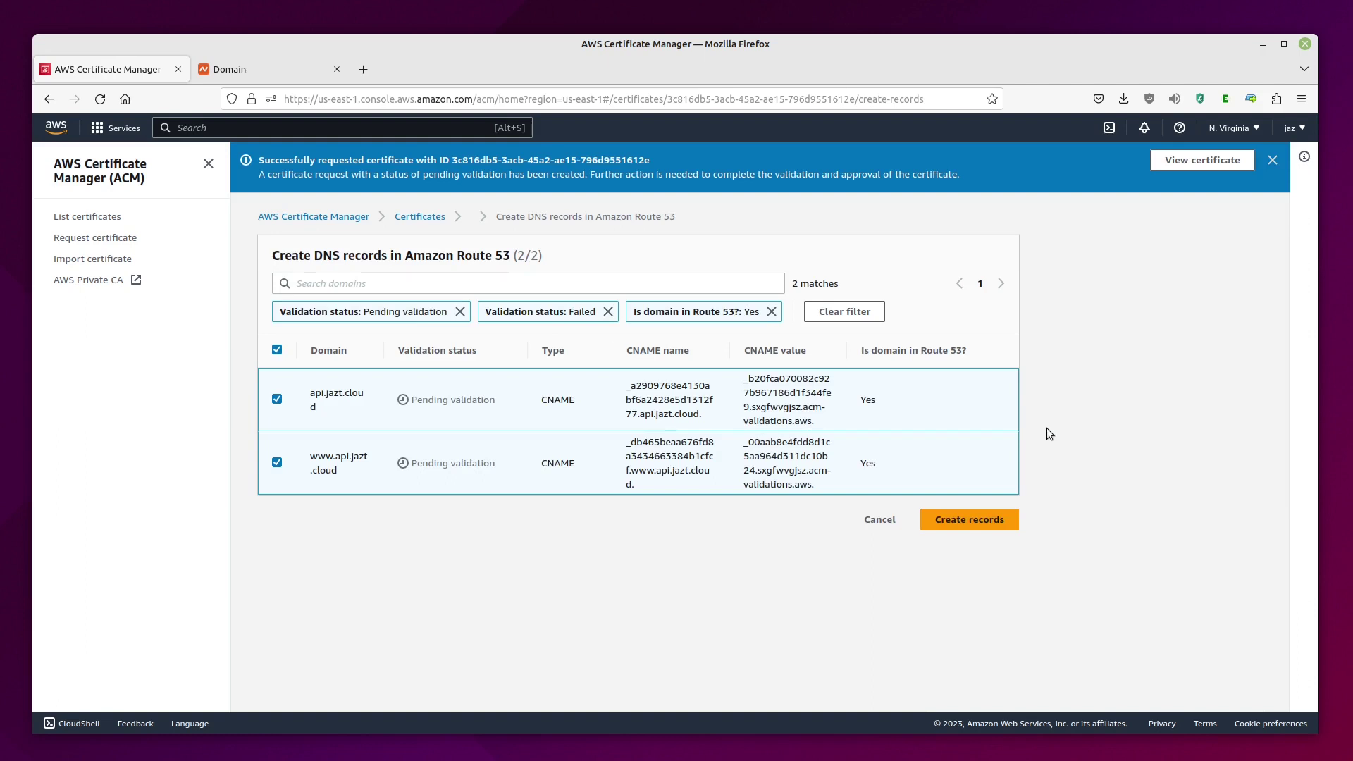
left_click(976, 524)
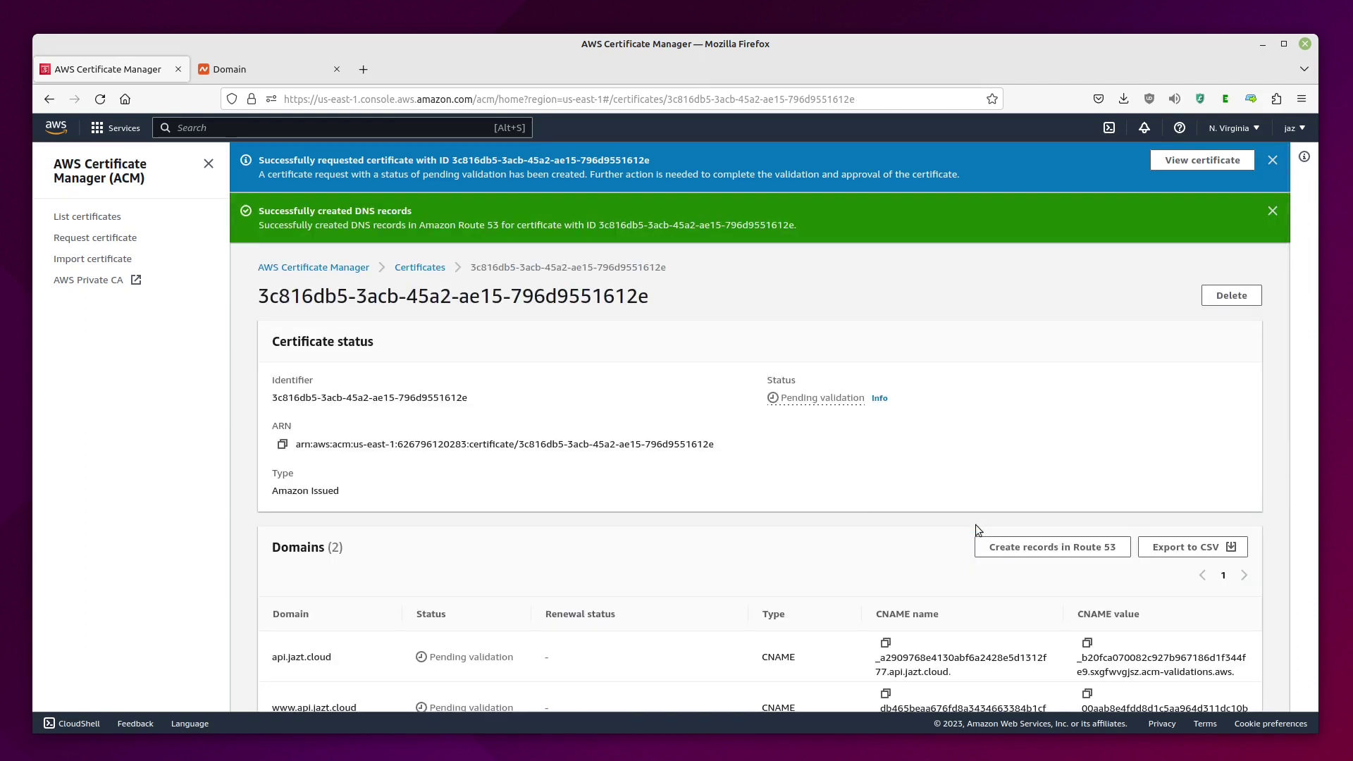
Step: Return to the certificates list and refresh it to check the certificate's validation status
left_click(407, 270)
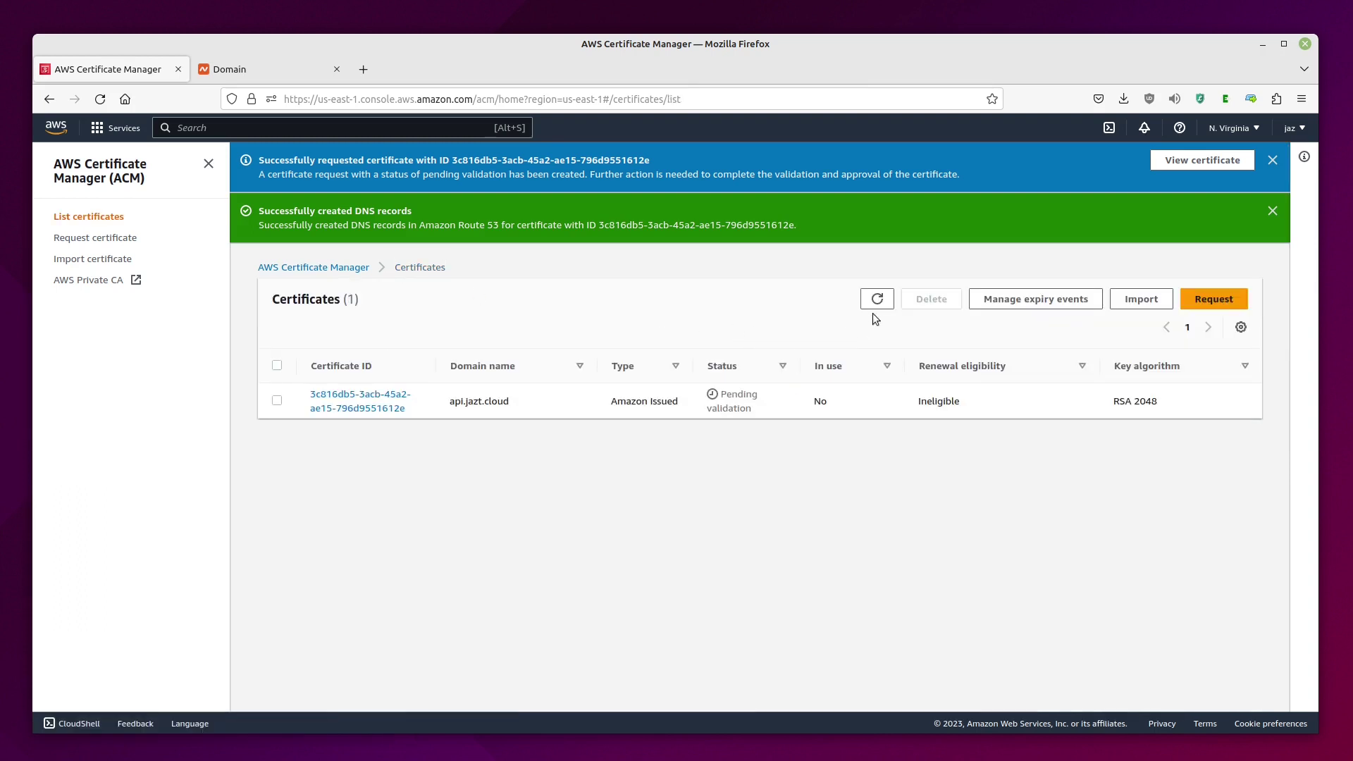
left_click(876, 300)
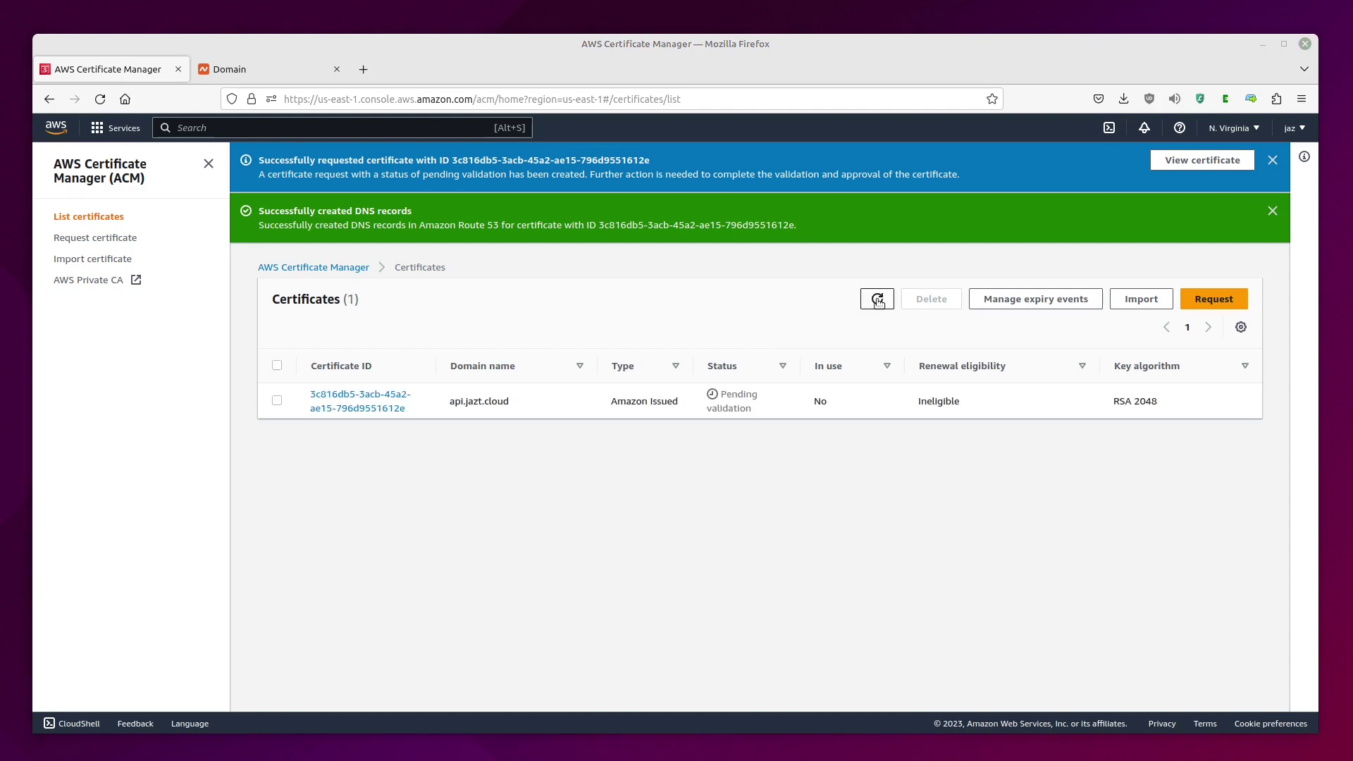
left_click(878, 301)
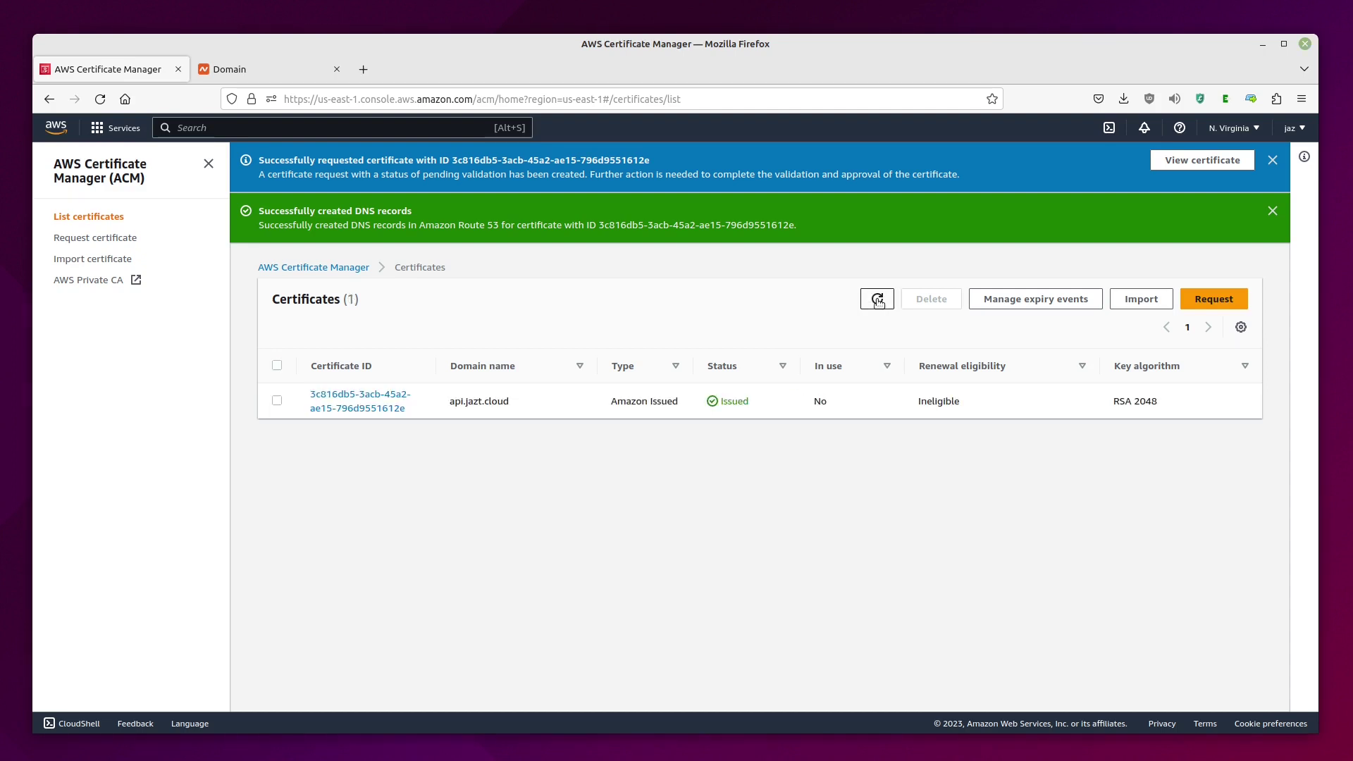
Step: Switch the region to Asia Pacific (Sydney) and open the list of running EC2 instances from the full services list
left_click(1257, 128)
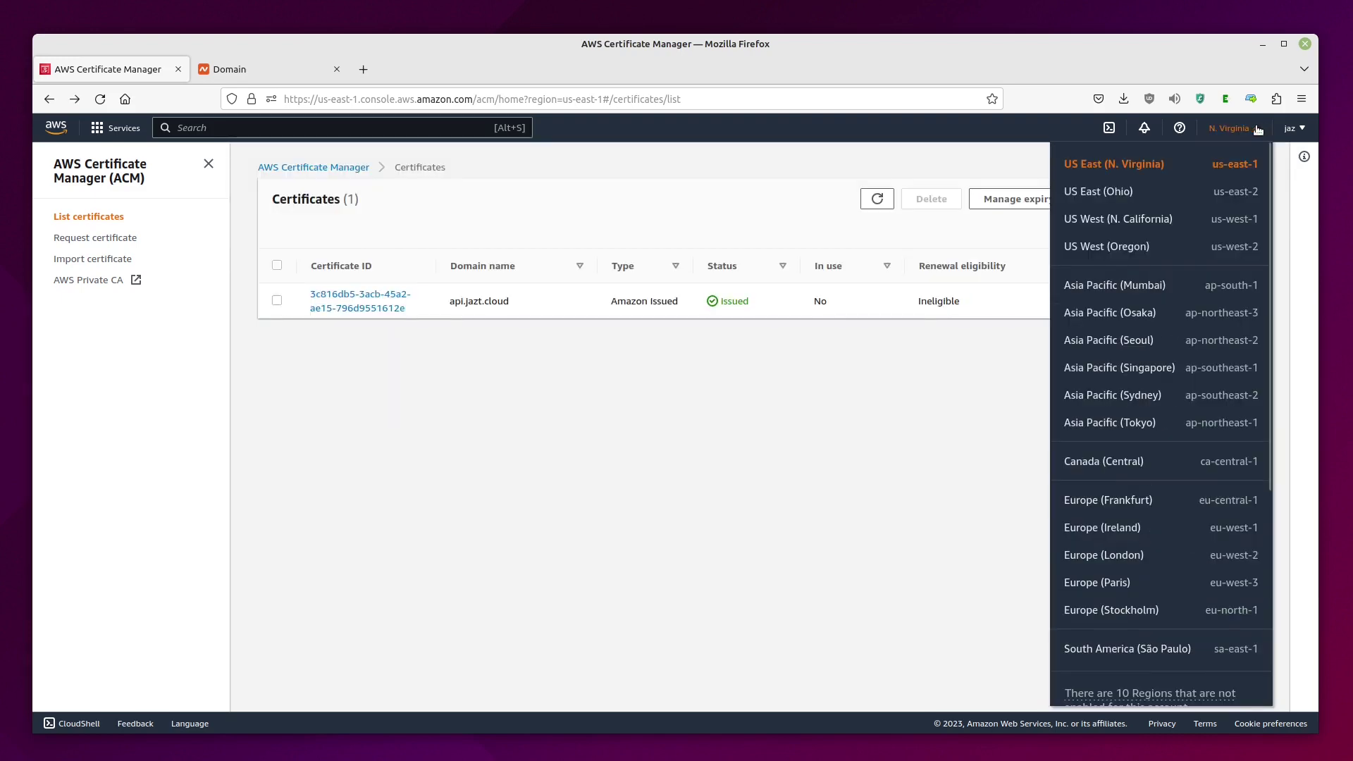
left_click(1122, 395)
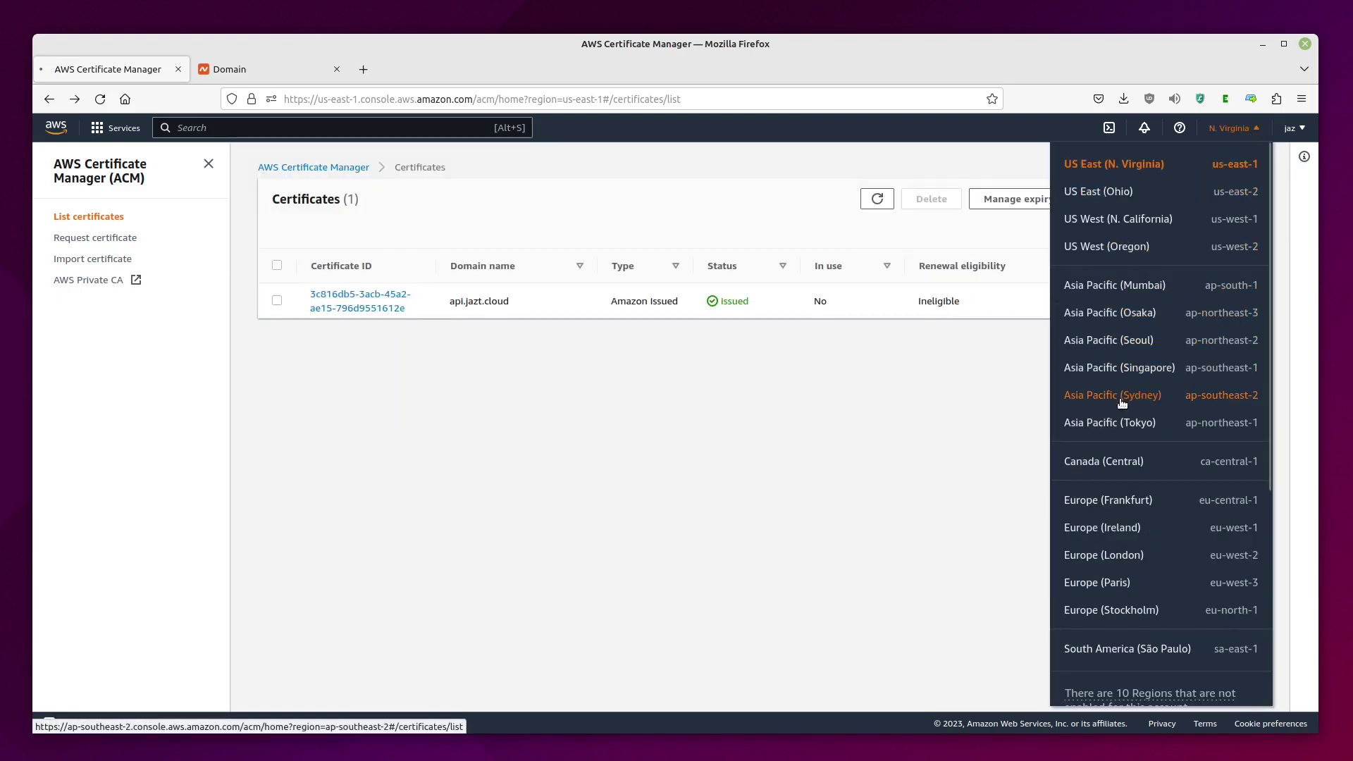
left_click(107, 126)
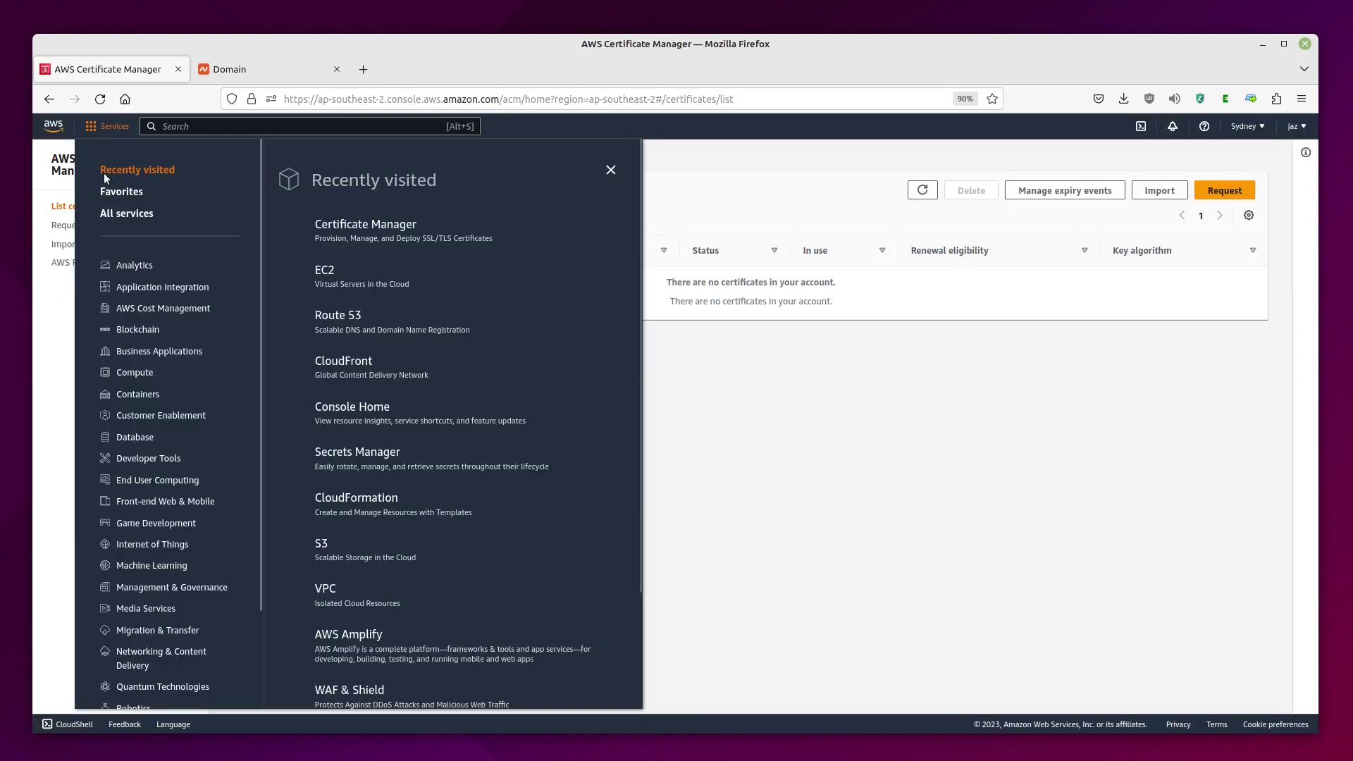
left_click(127, 213)
left_click(333, 215)
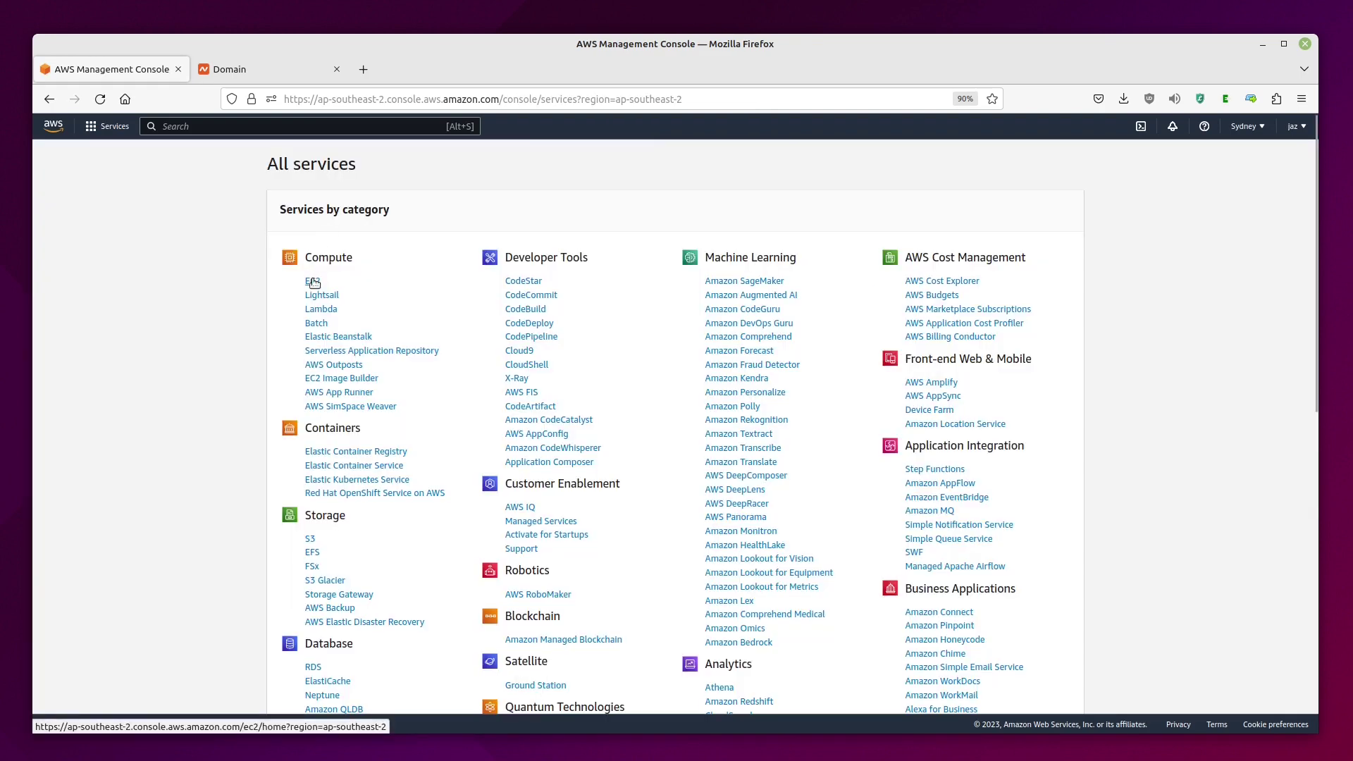
left_click(312, 282)
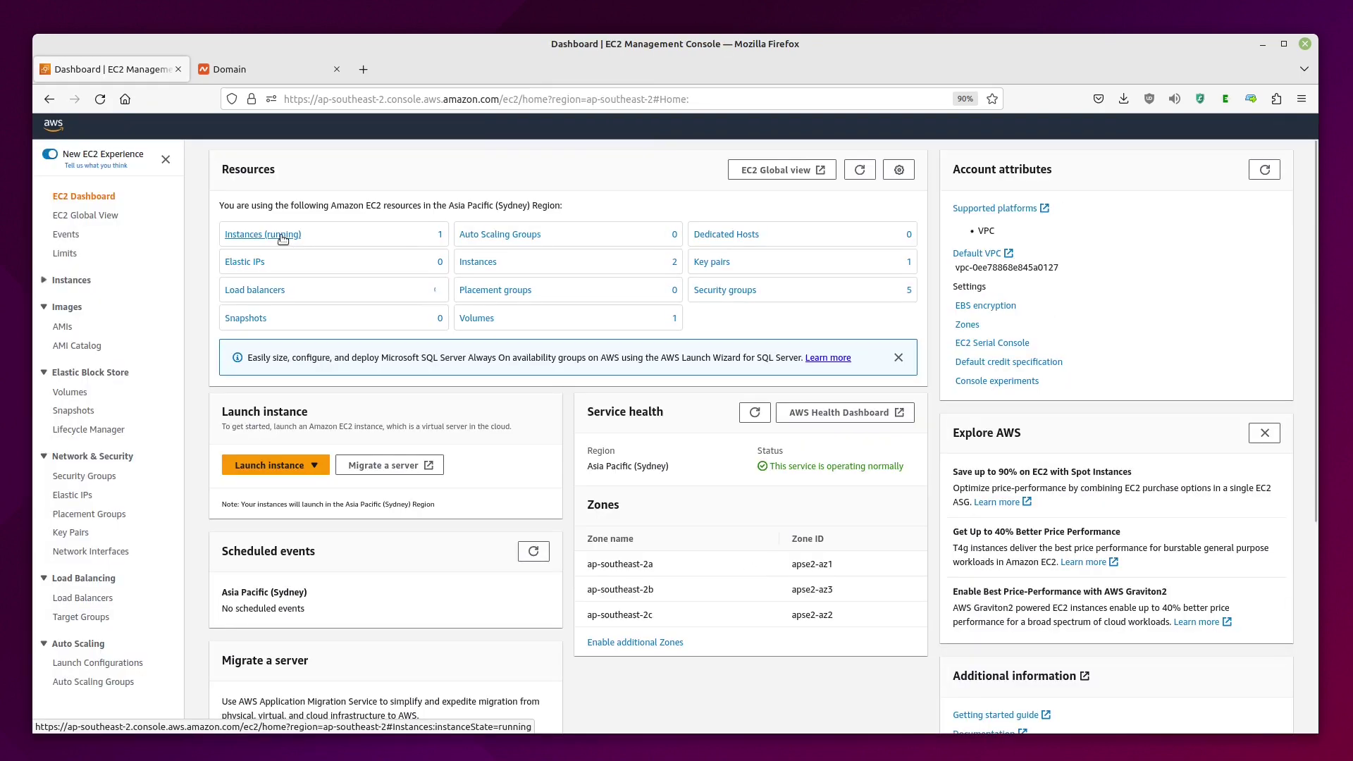
left_click(282, 237)
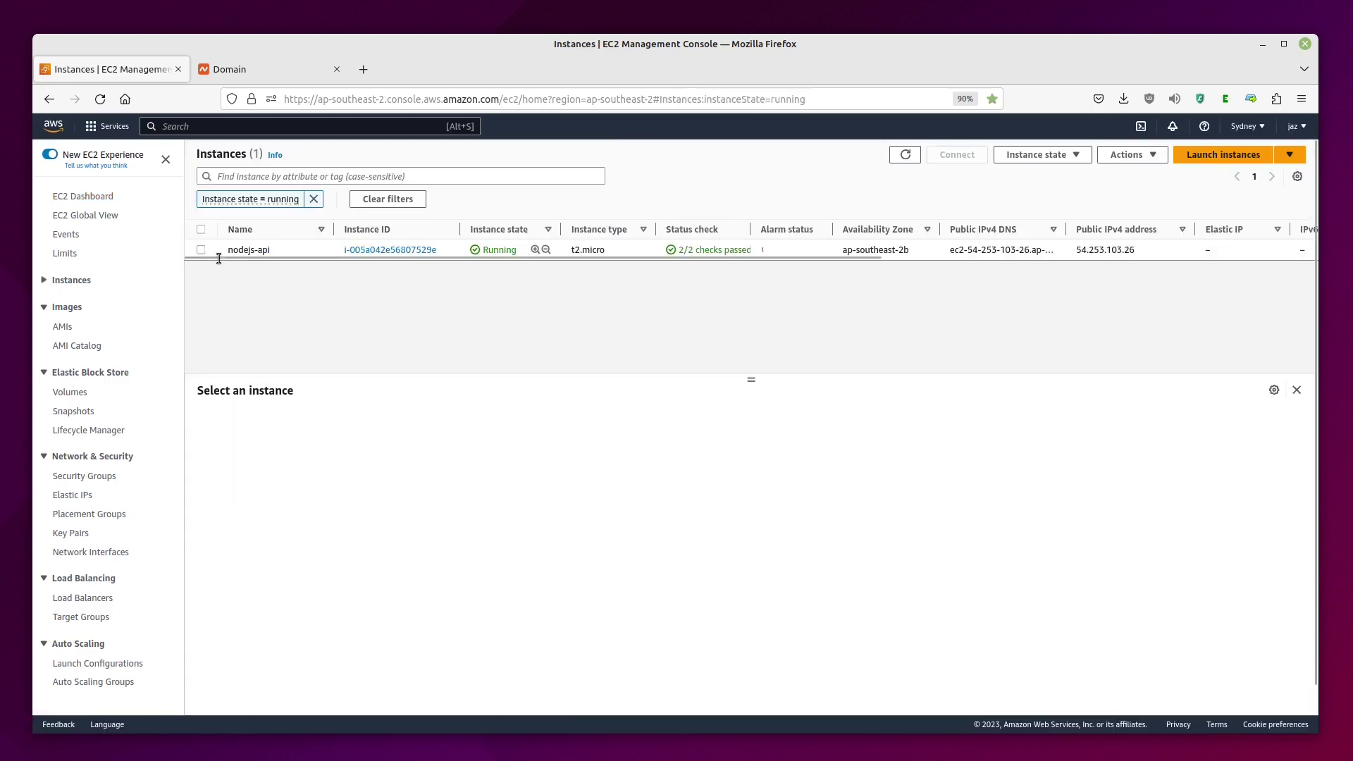
Step: Select the nodejs-api instance and copy its public IPv4 DNS name
left_click(199, 250)
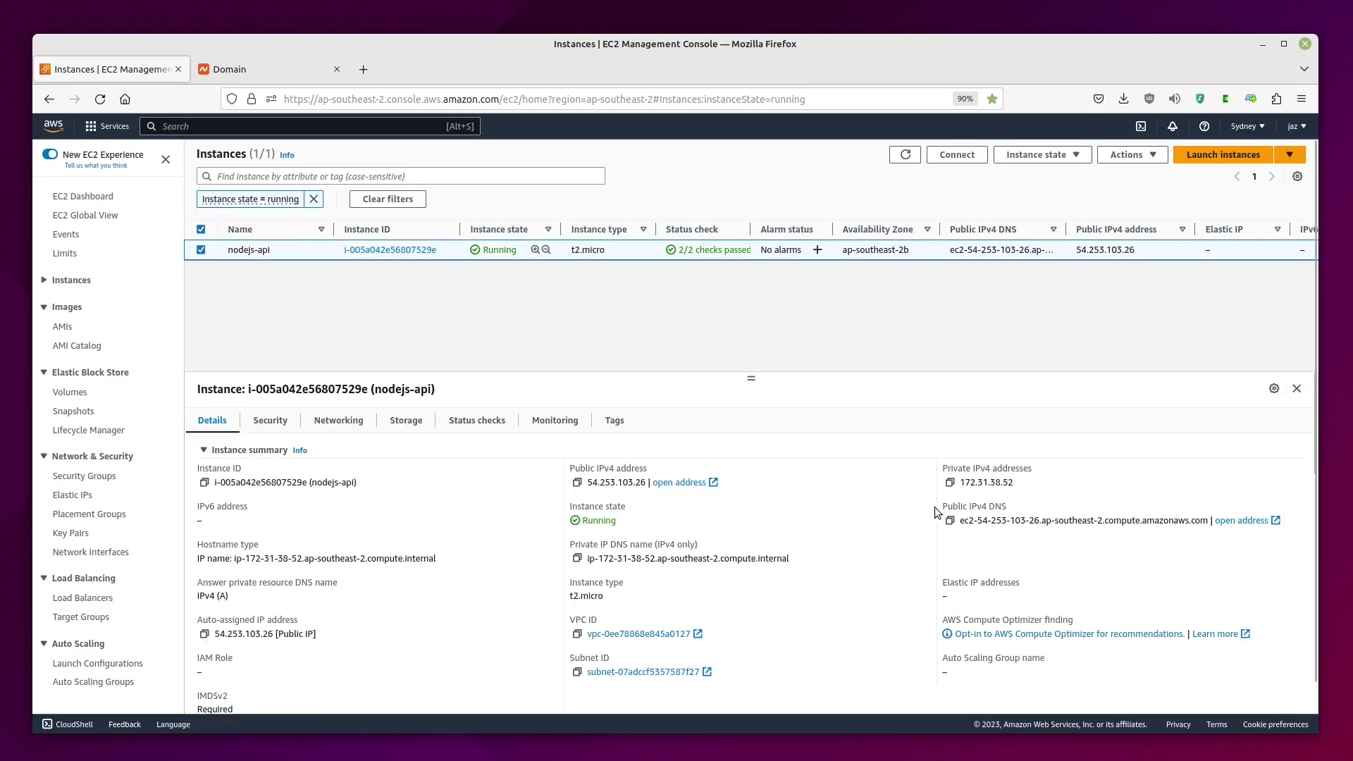
left_click_drag(945, 508, 991, 503)
left_click(1021, 502)
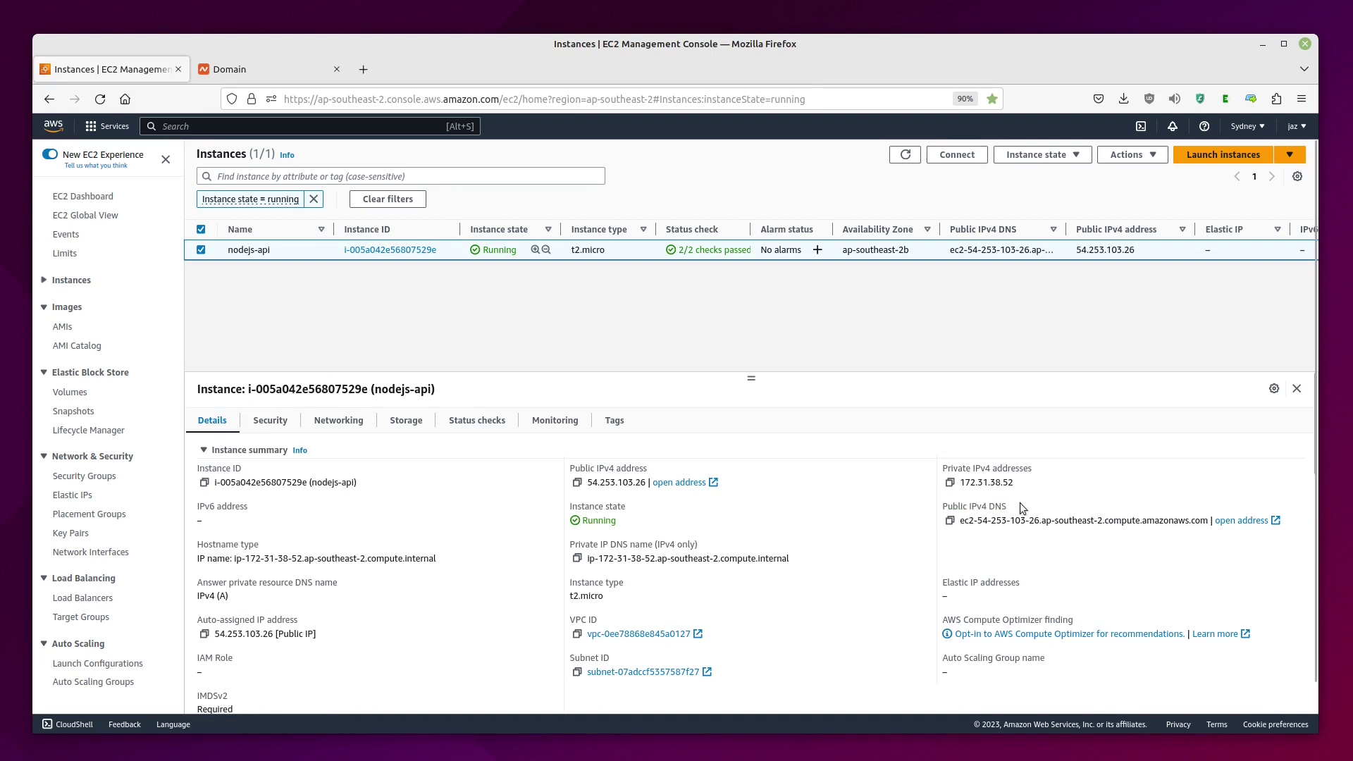
left_click(950, 522)
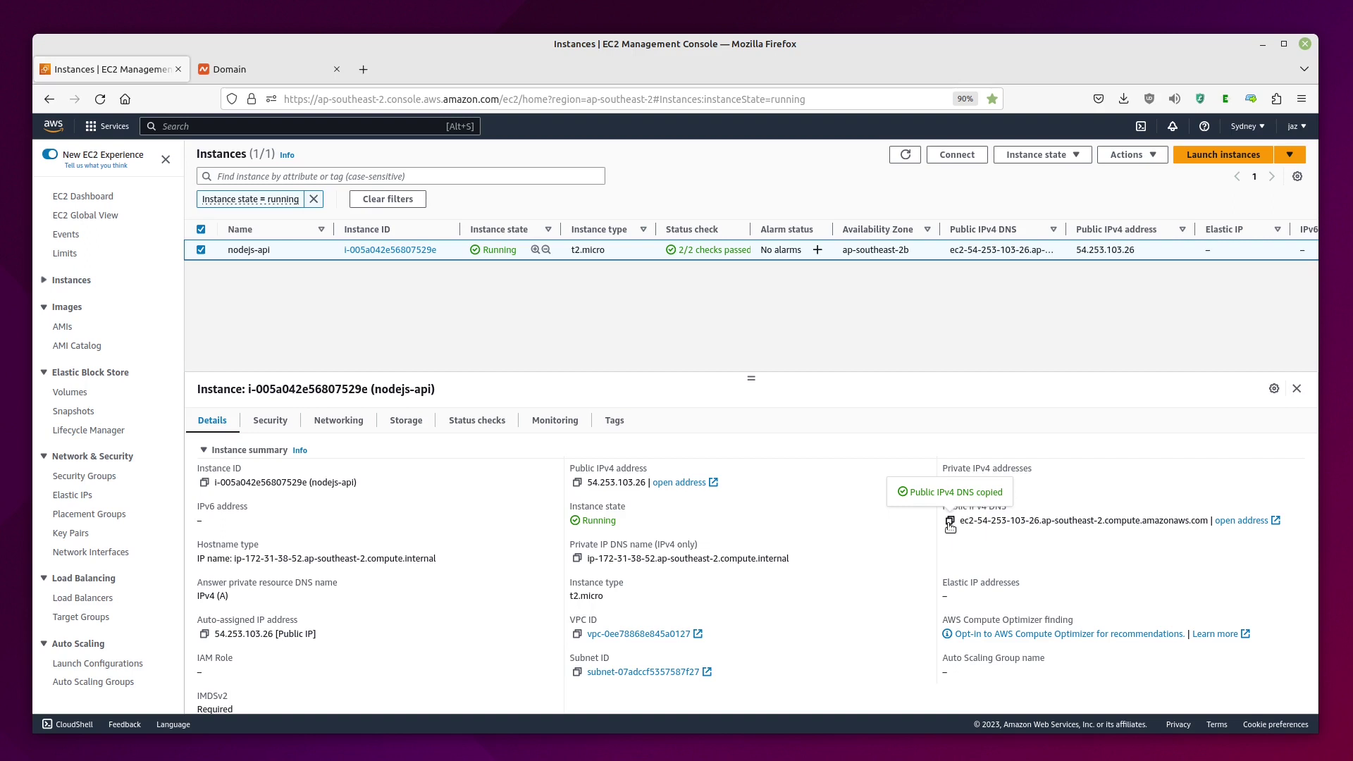
Step: Open the instance's launch-wizard-2 security group and examine the inbound rule for AWS CloudFront
left_click(271, 421)
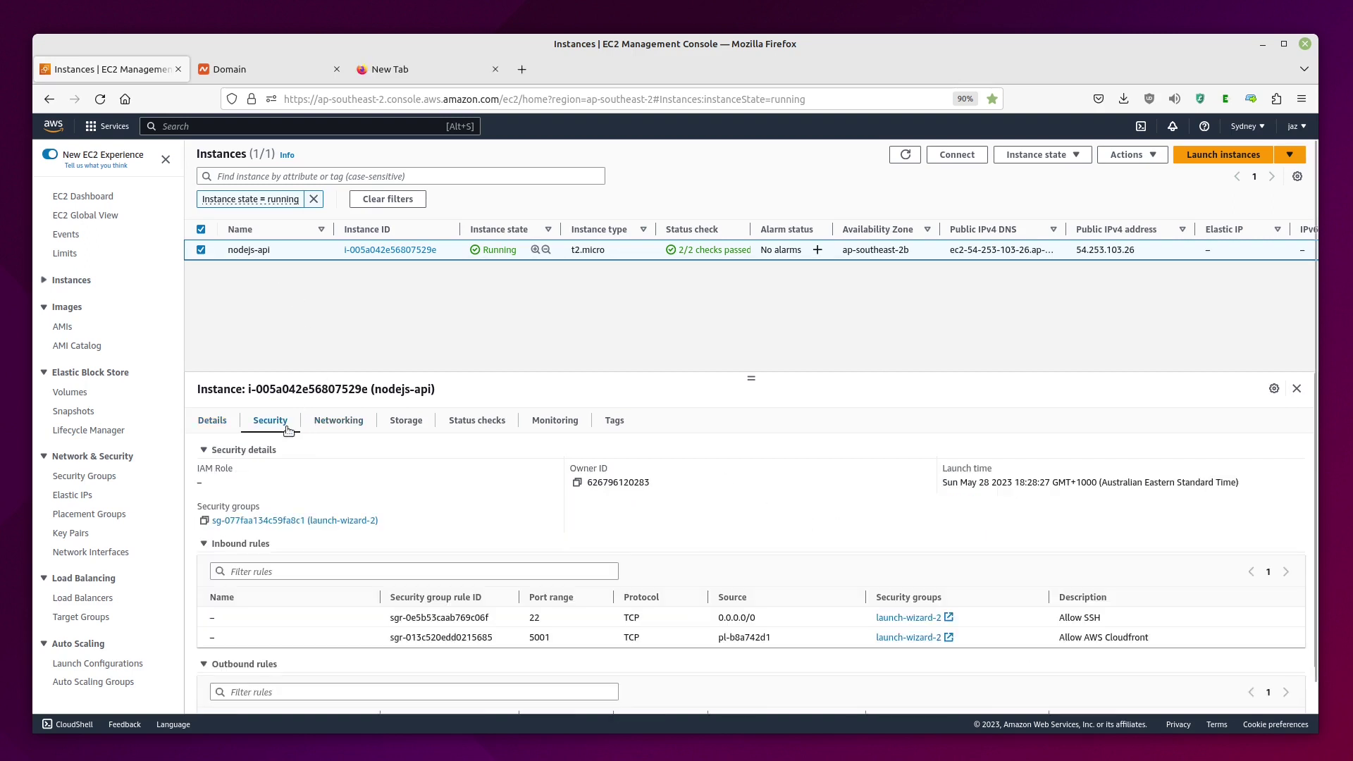
left_click(345, 520)
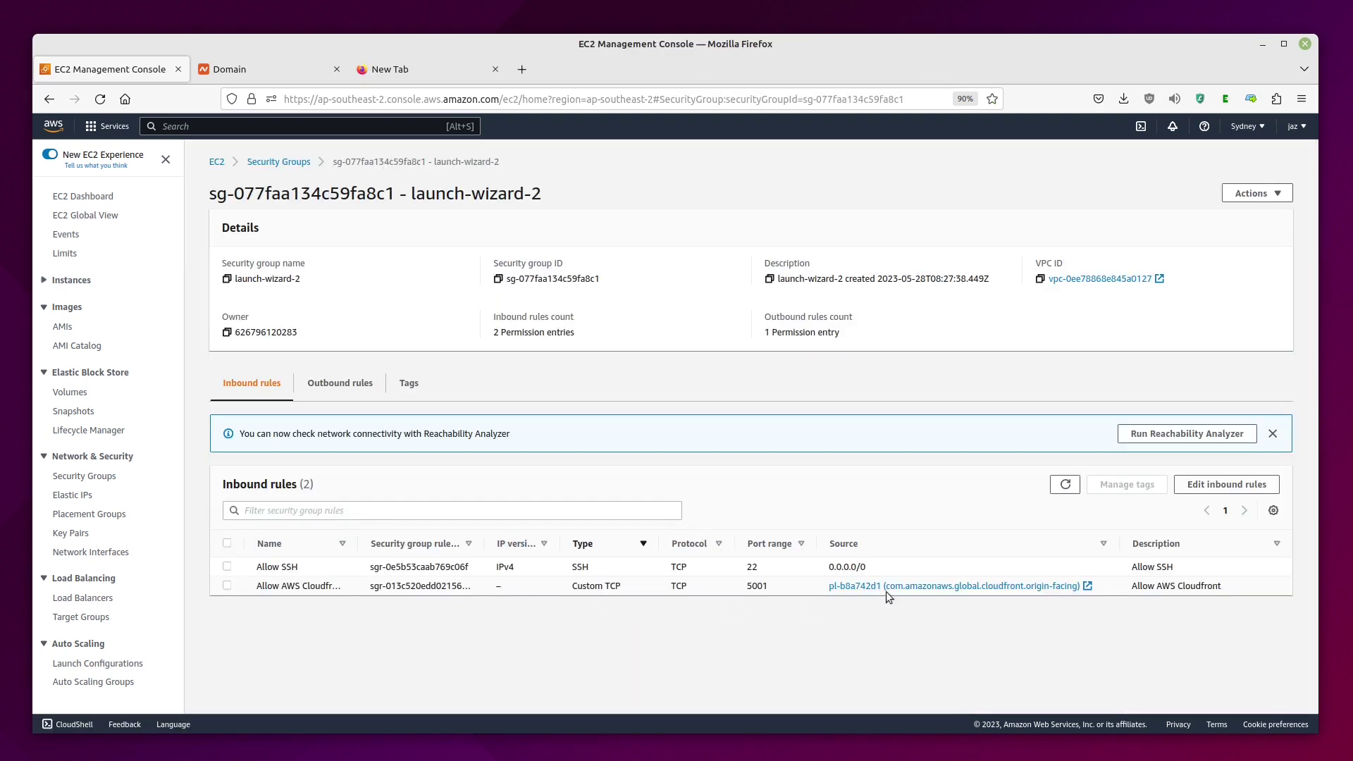
left_click_drag(1082, 586, 980, 590)
left_click(972, 621)
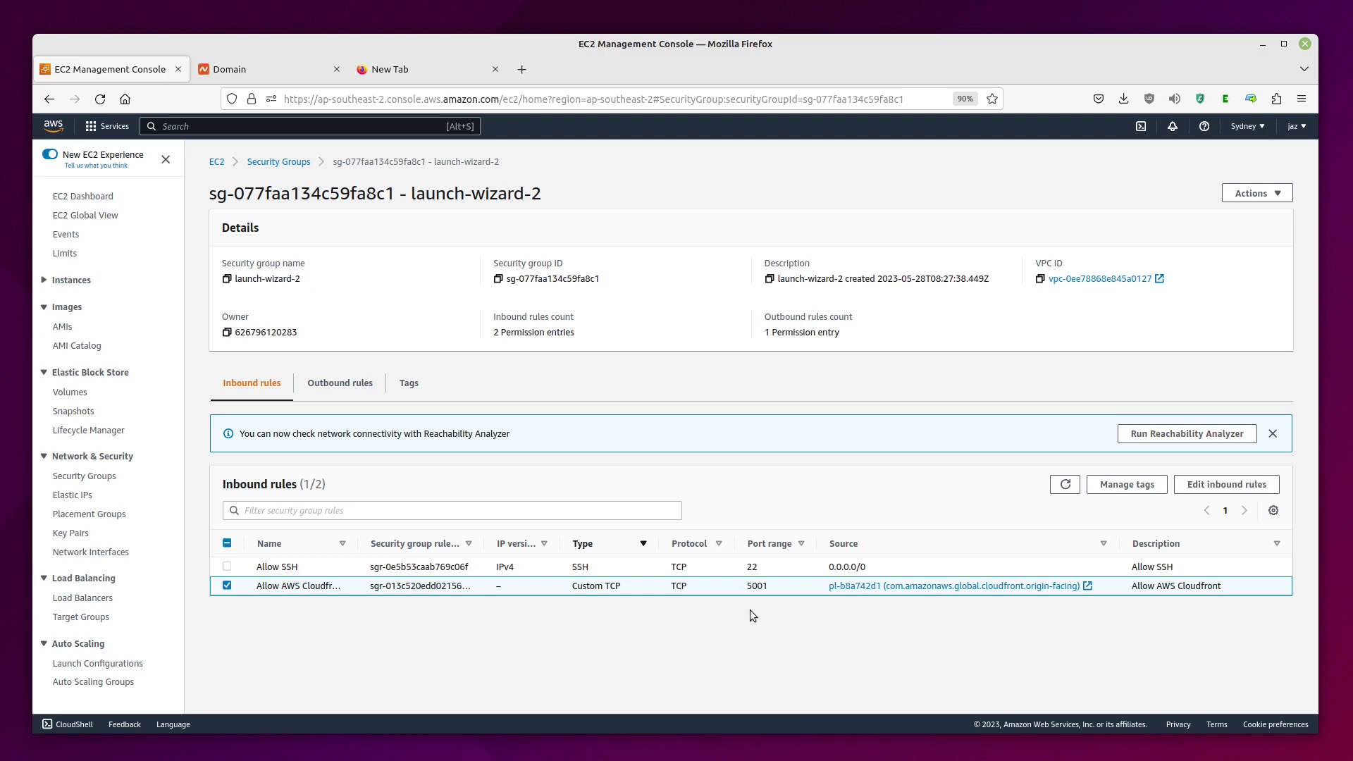
Step: Open CloudFront from the full services list and start creating a distribution
left_click(108, 126)
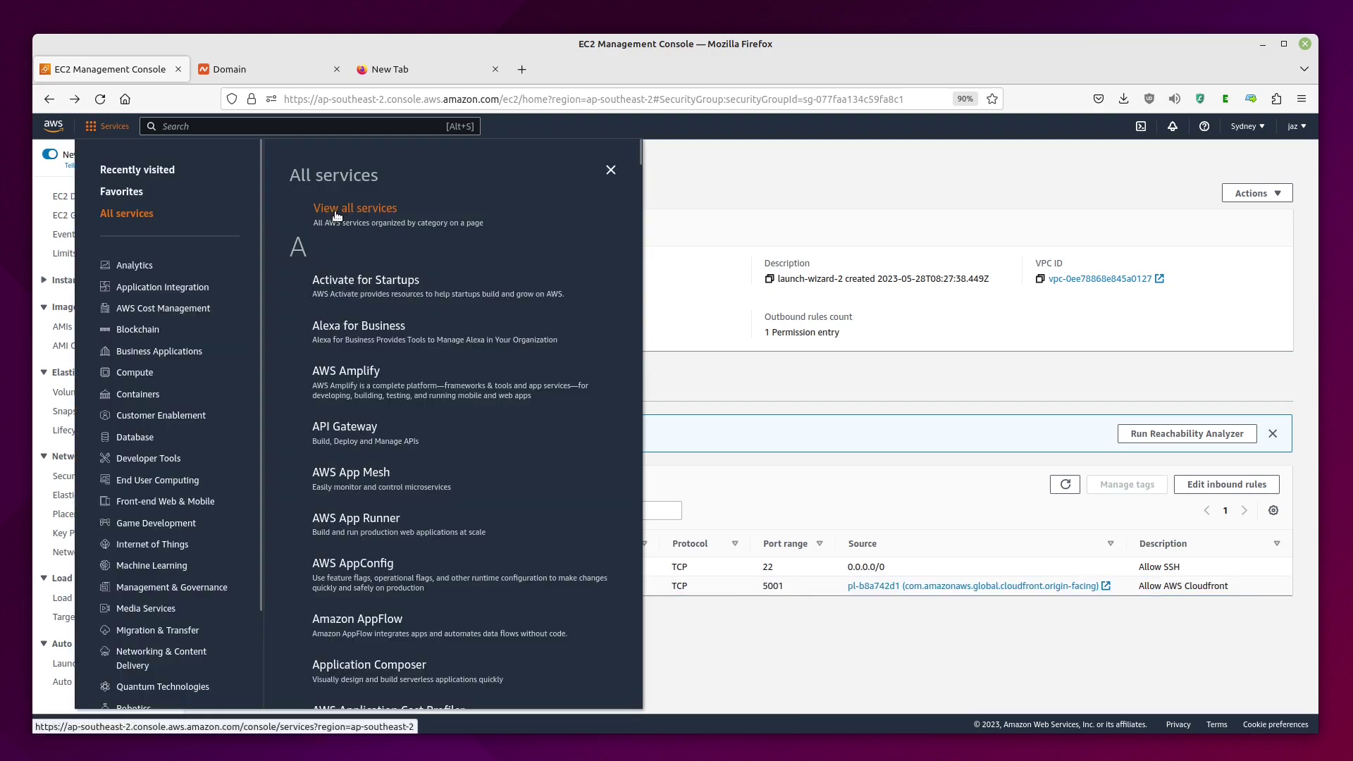
left_click(335, 212)
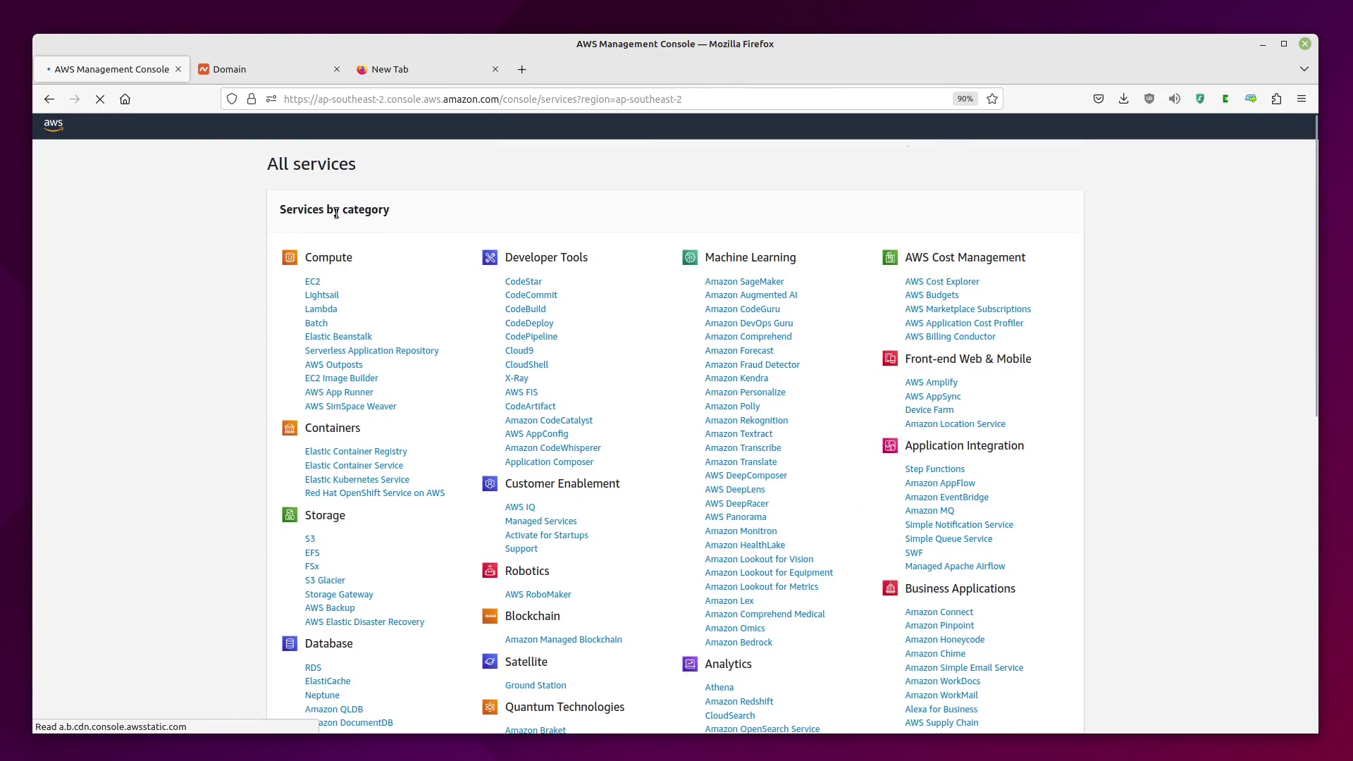
left_click(321, 448)
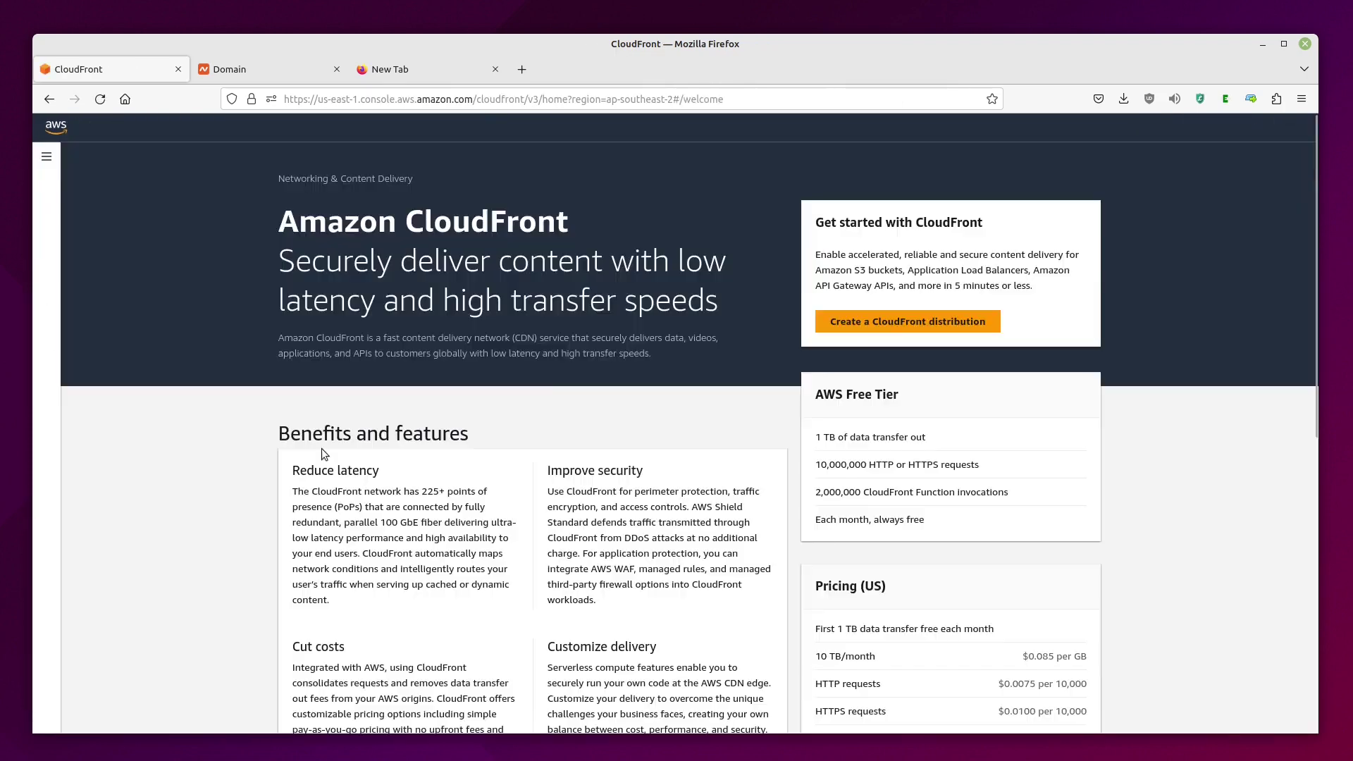
left_click(885, 319)
Step: Set the origin domain to the copied address ec2-54-253-103-26.ap-southeast-2.compute.amazonaws.com and the origin's HTTP port to 5001
left_click(393, 324)
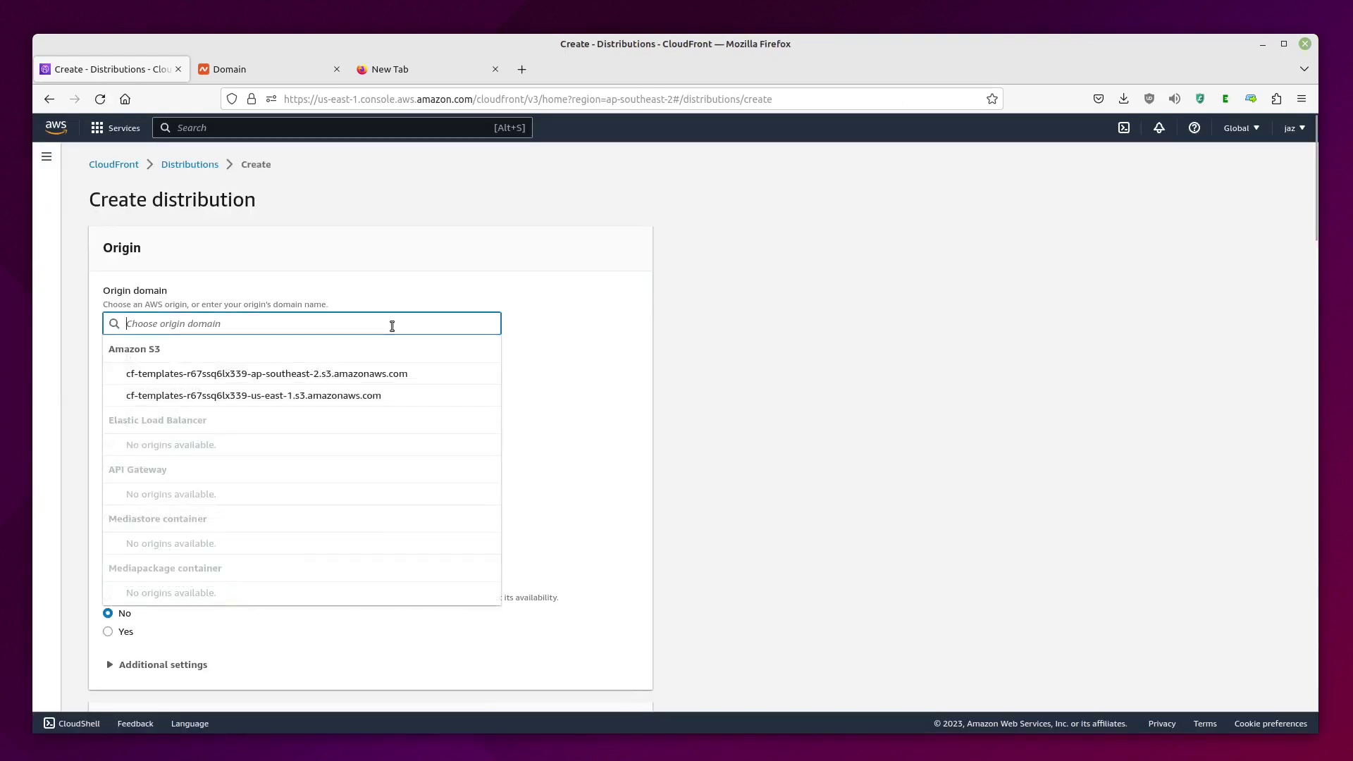
right_click(391, 327)
left_click(440, 410)
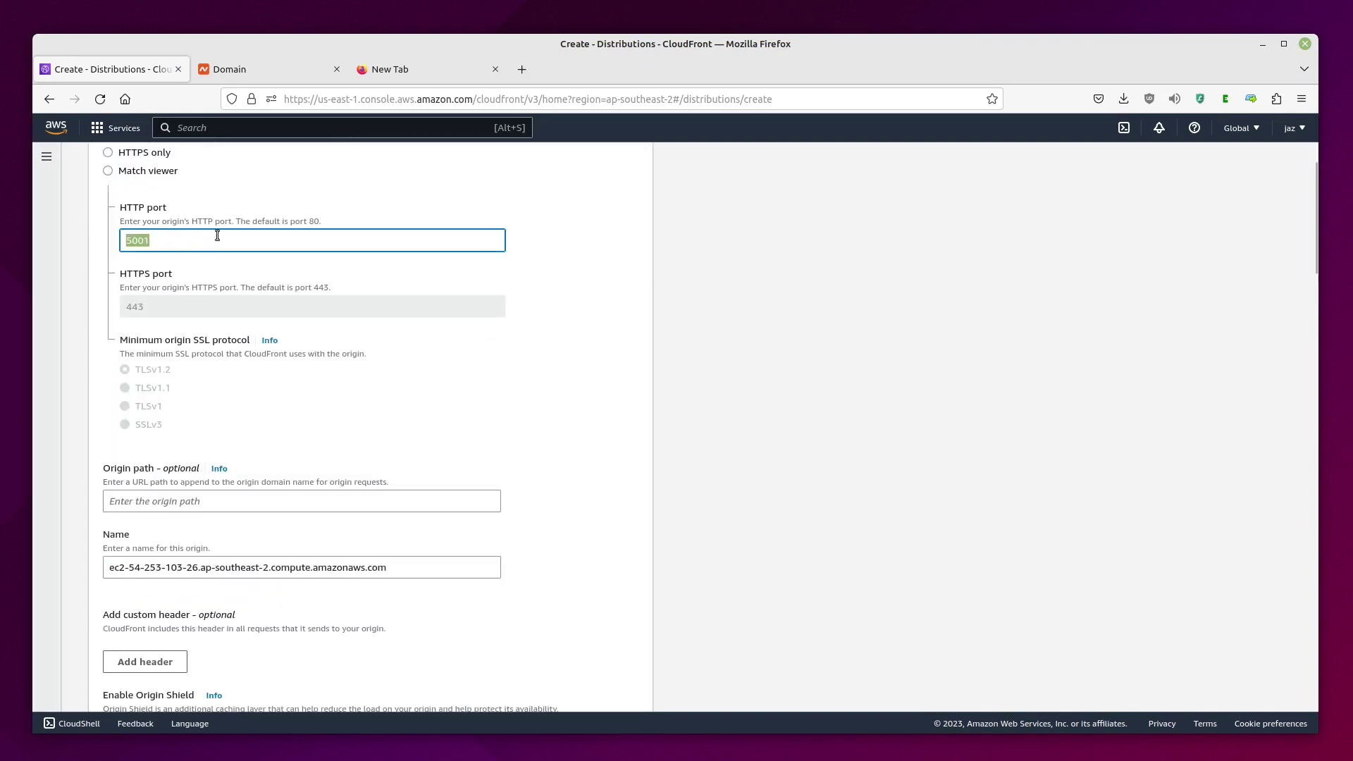
left_click(302, 239)
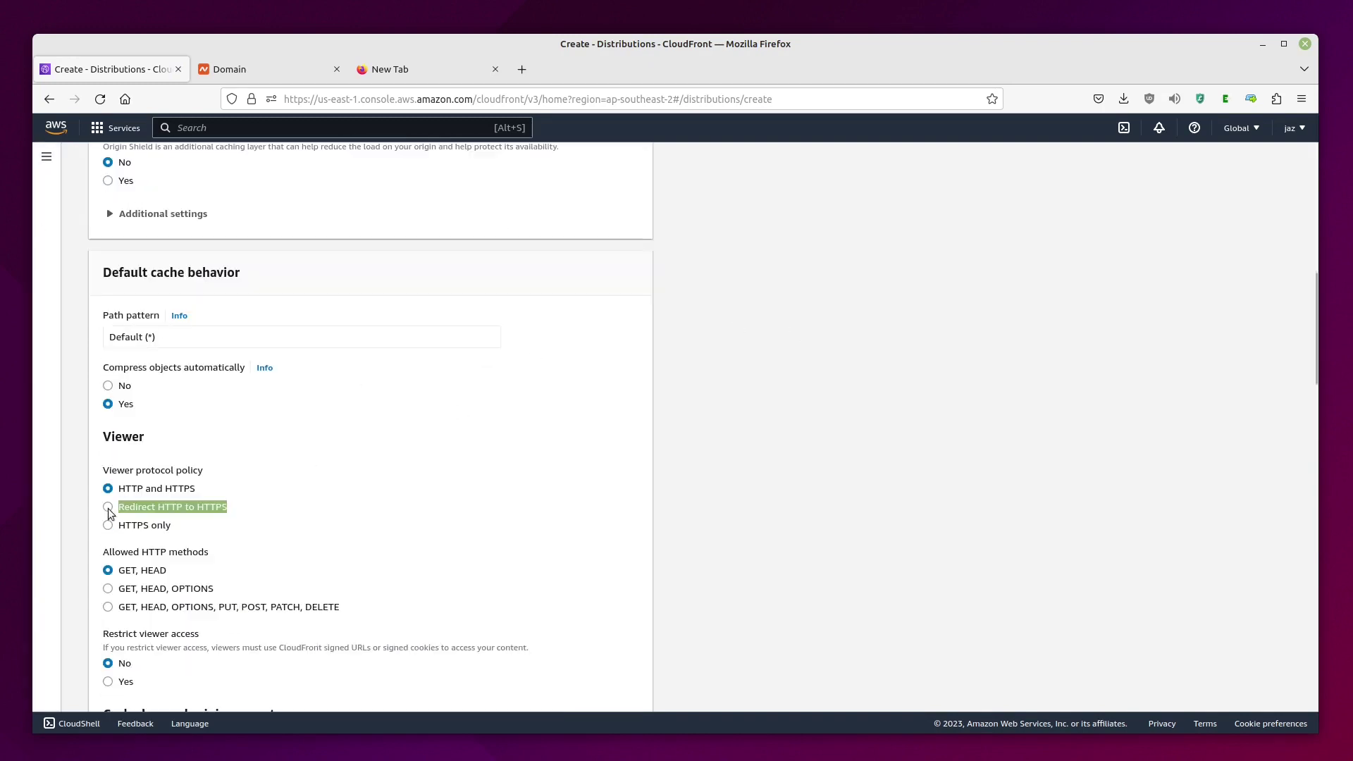
Step: Set the viewer protocol policy to Redirect HTTP to HTTPS and allow GET, HEAD, OPTIONS, PUT, POST, PATCH and DELETE methods
left_click(108, 507)
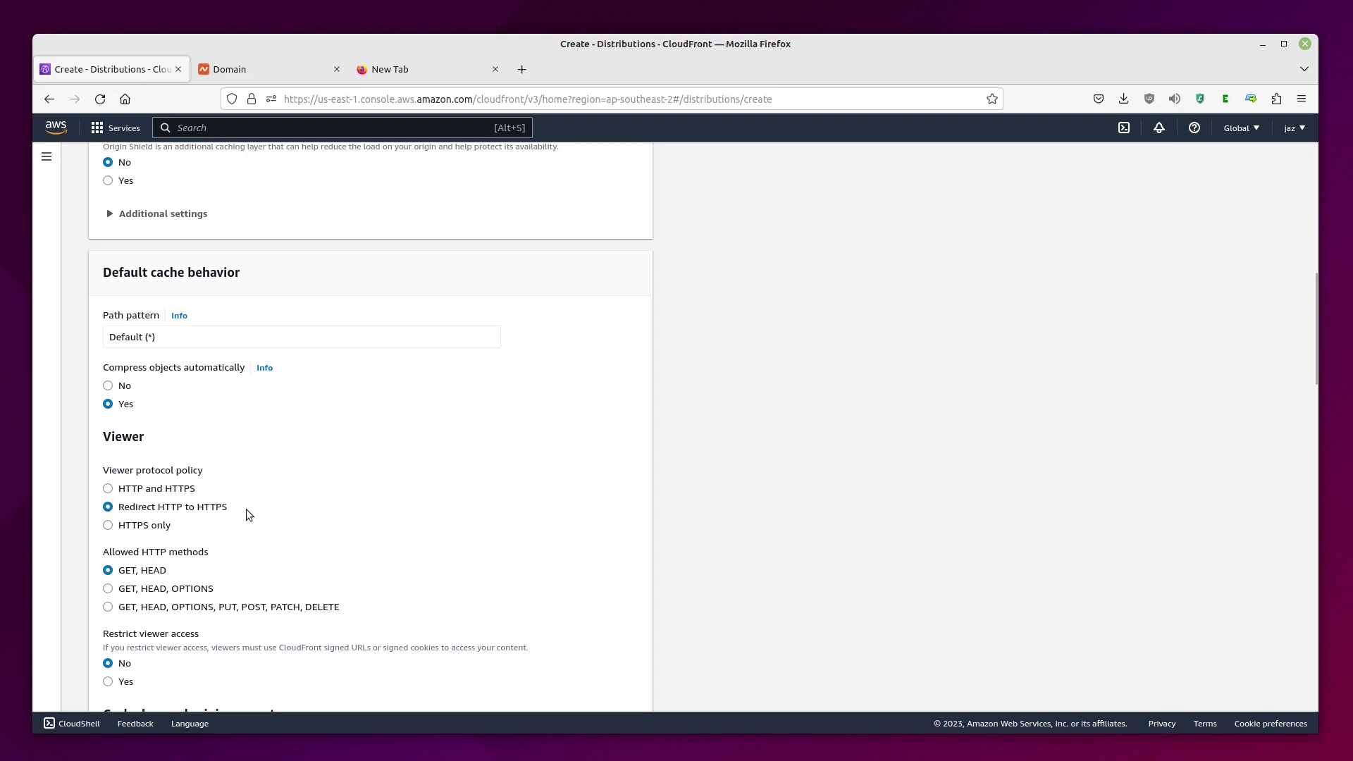
scroll(246, 509, "down", 2)
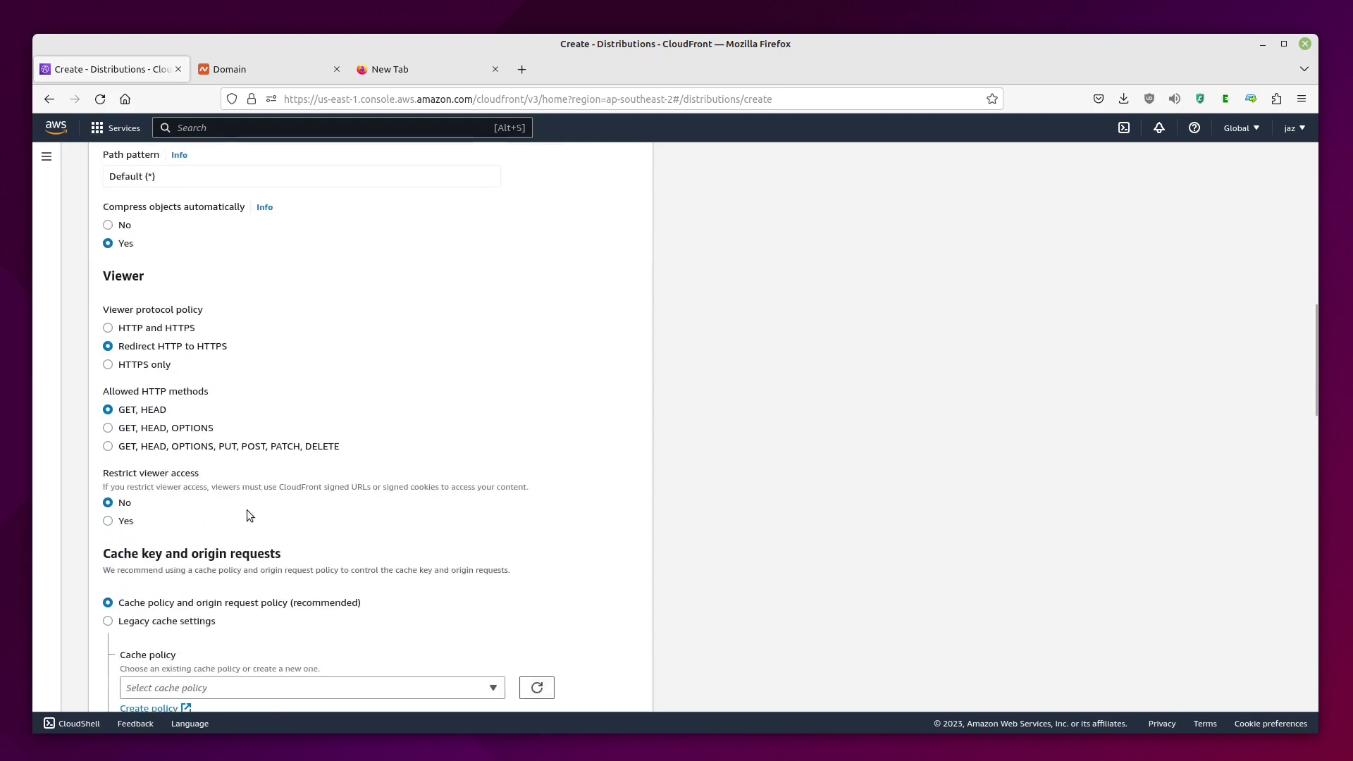
left_click(109, 447)
Step: Set the default cache behavior's cache policy to CachingDisabled
scroll(122, 451, "down", 2)
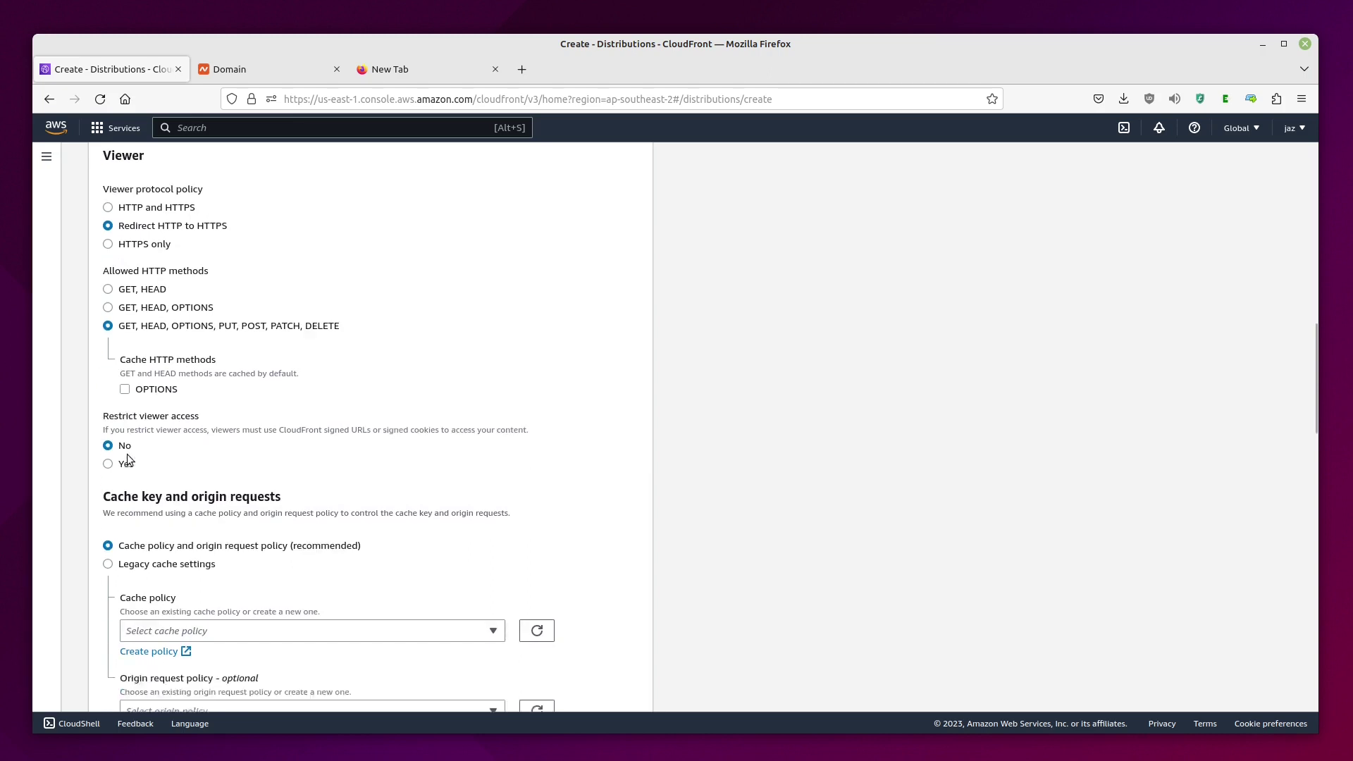
scroll(128, 460, "down", 2)
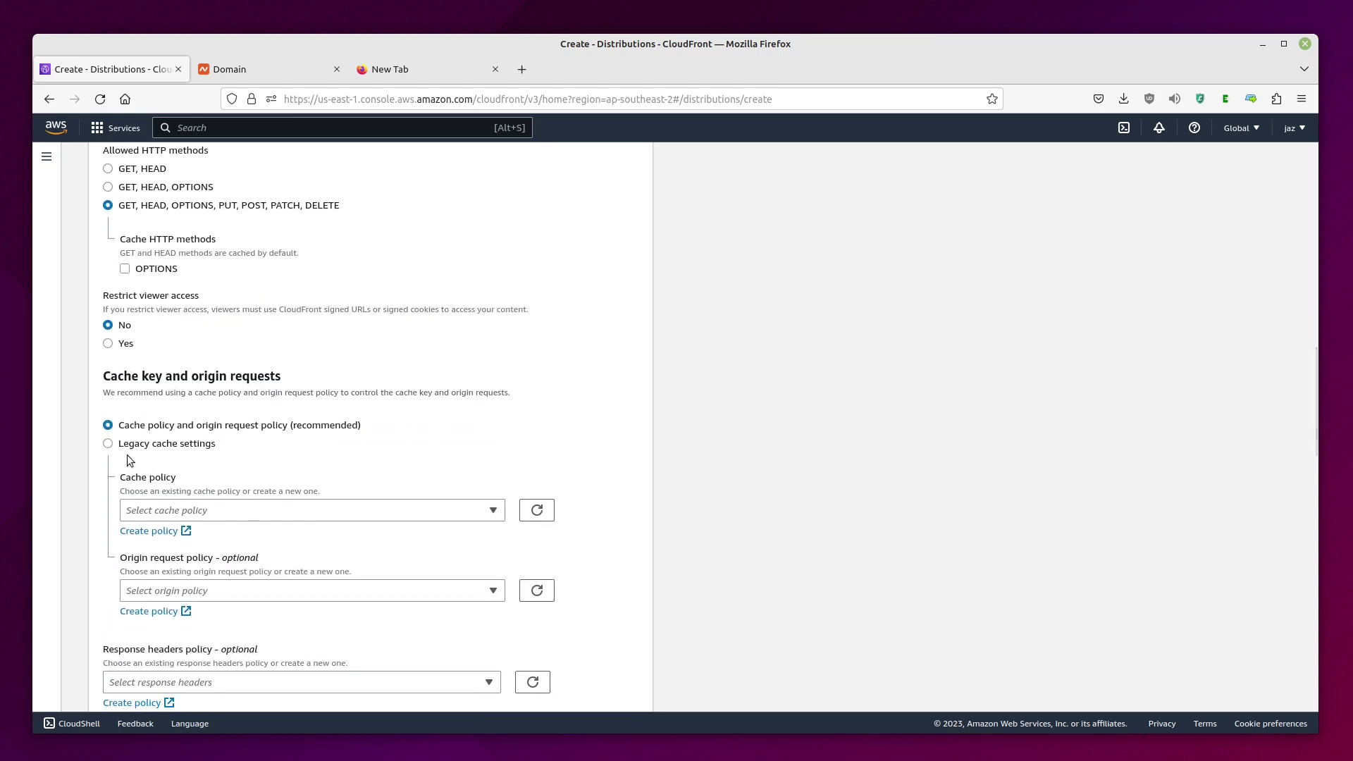
left_click(204, 513)
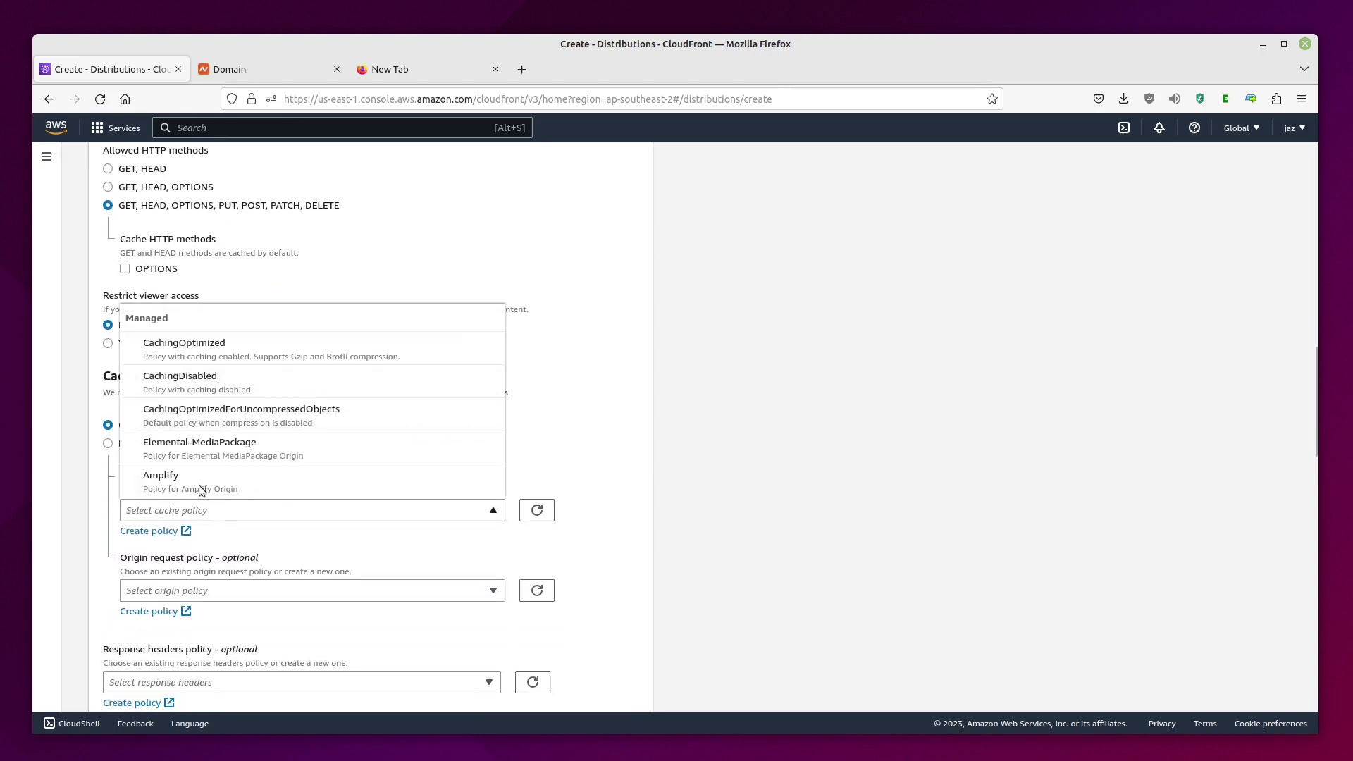
left_click(202, 392)
Step: Choose not to enable Web Application Firewall security protections for the distribution
scroll(302, 465, "down", 3)
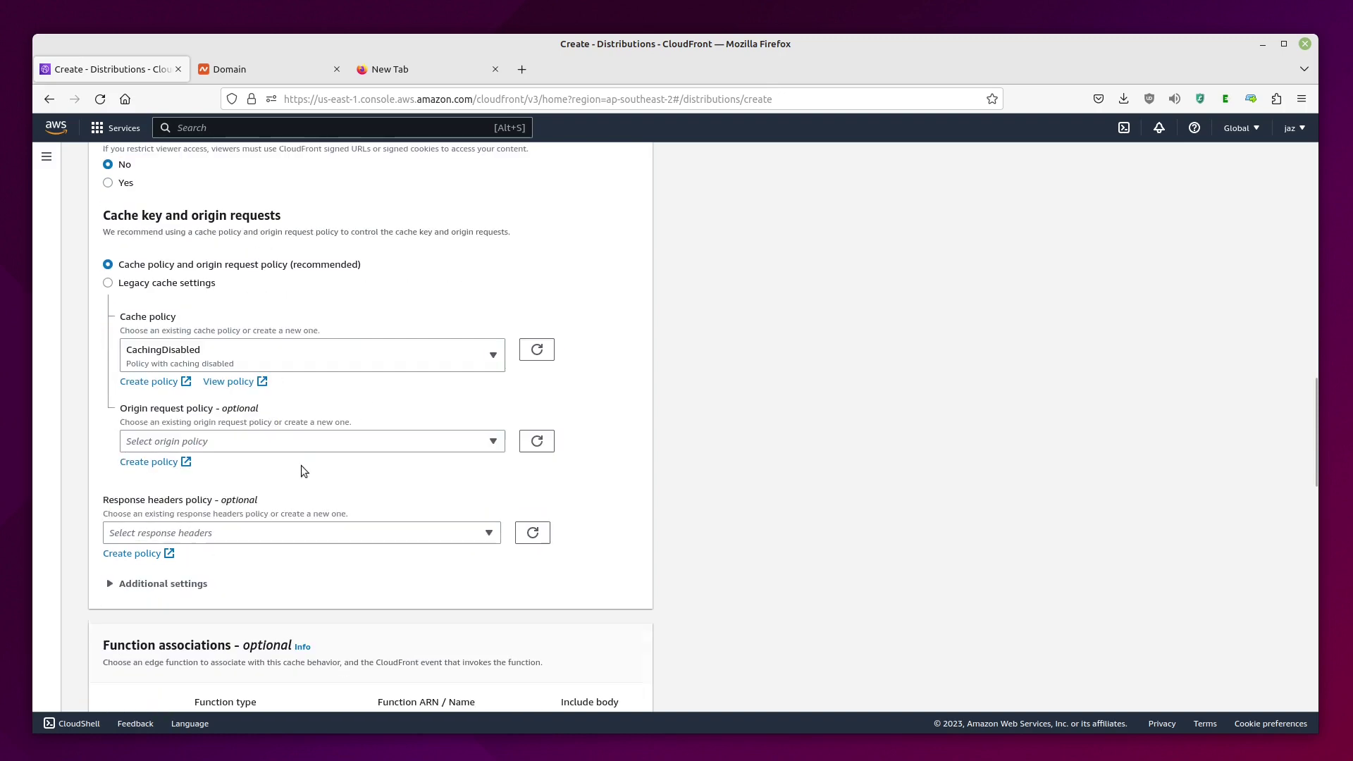
scroll(314, 486, "down", 1)
scroll(323, 530, "down", 7)
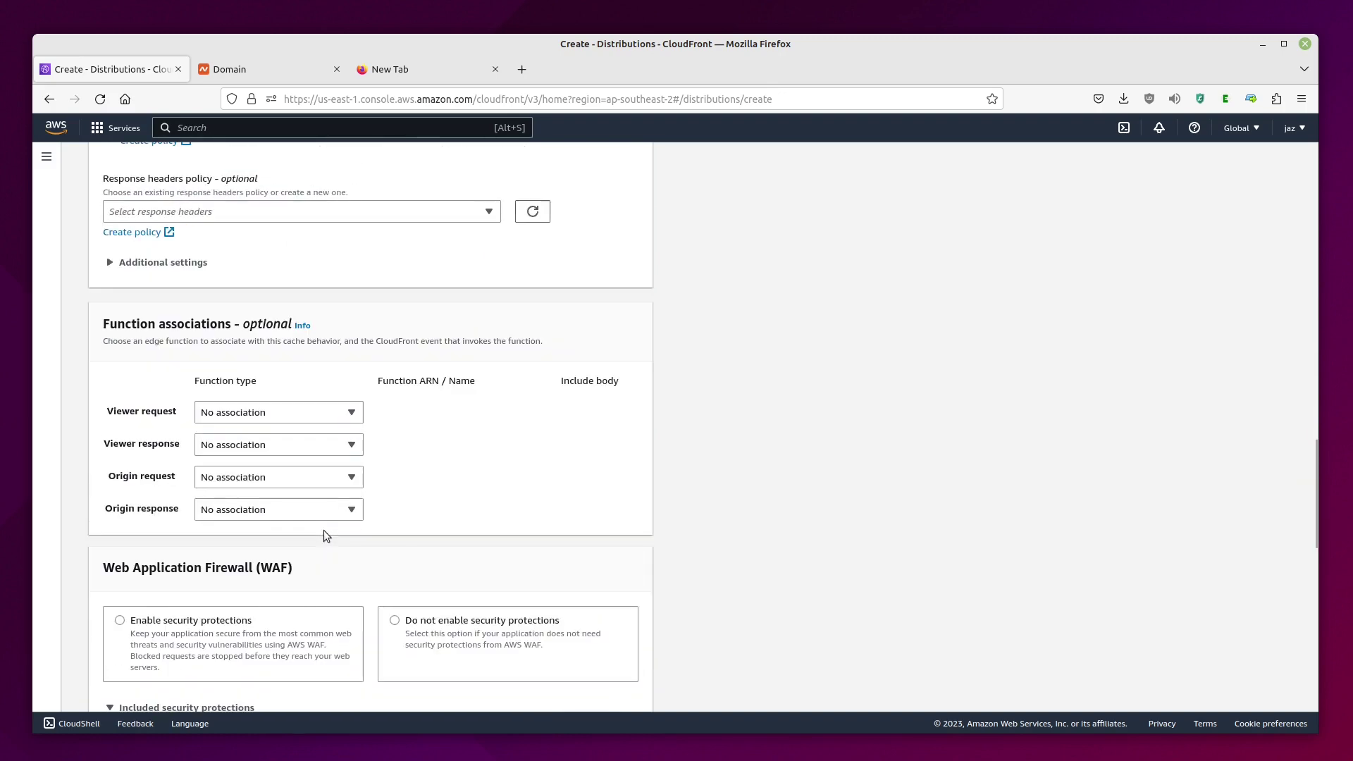
left_click(167, 386)
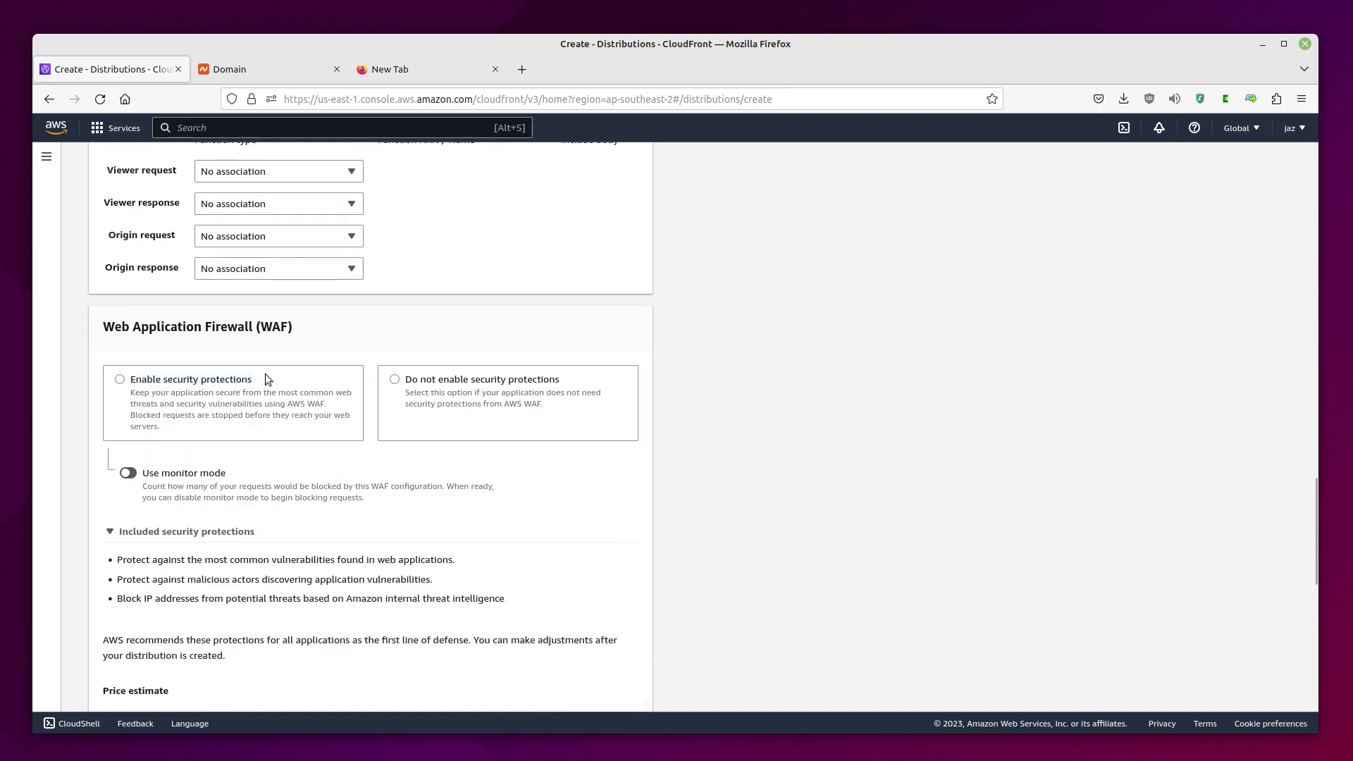
left_click(393, 380)
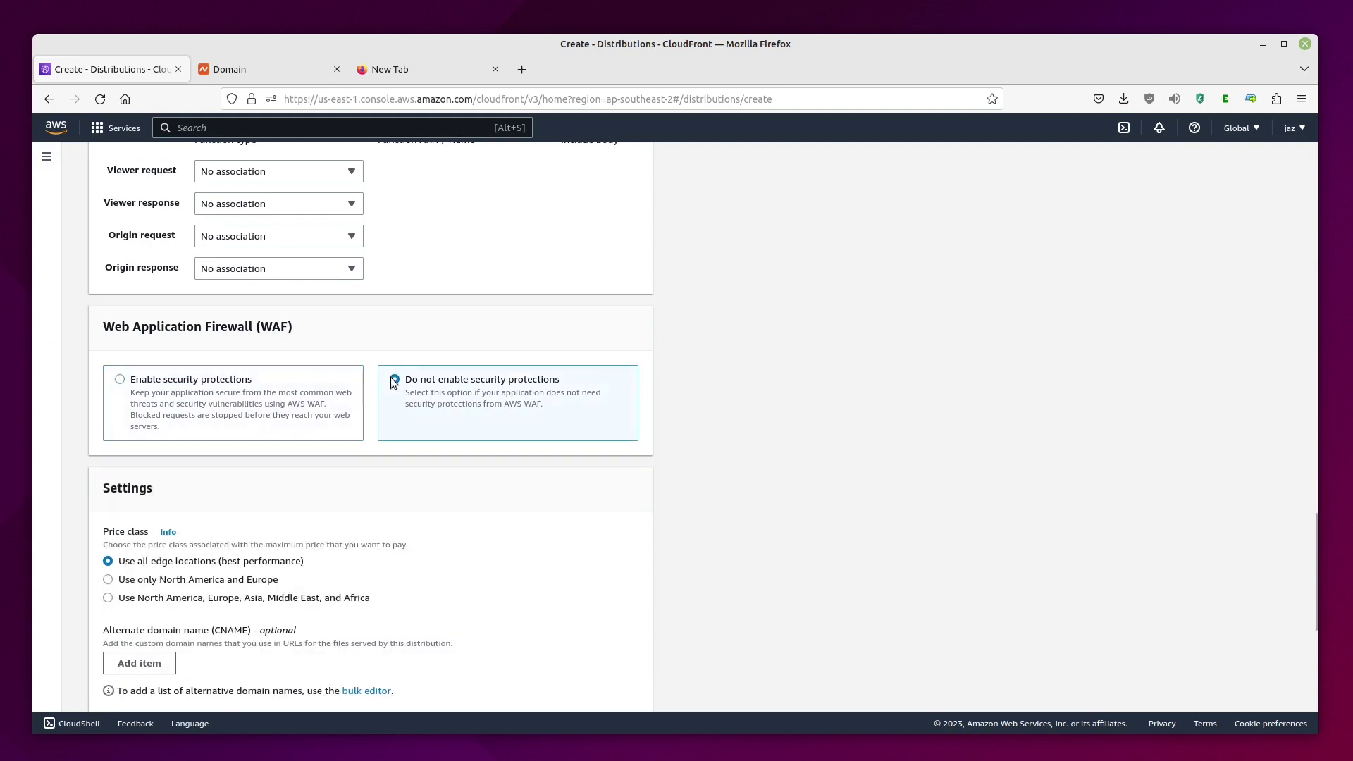
scroll(365, 501, "down", 2)
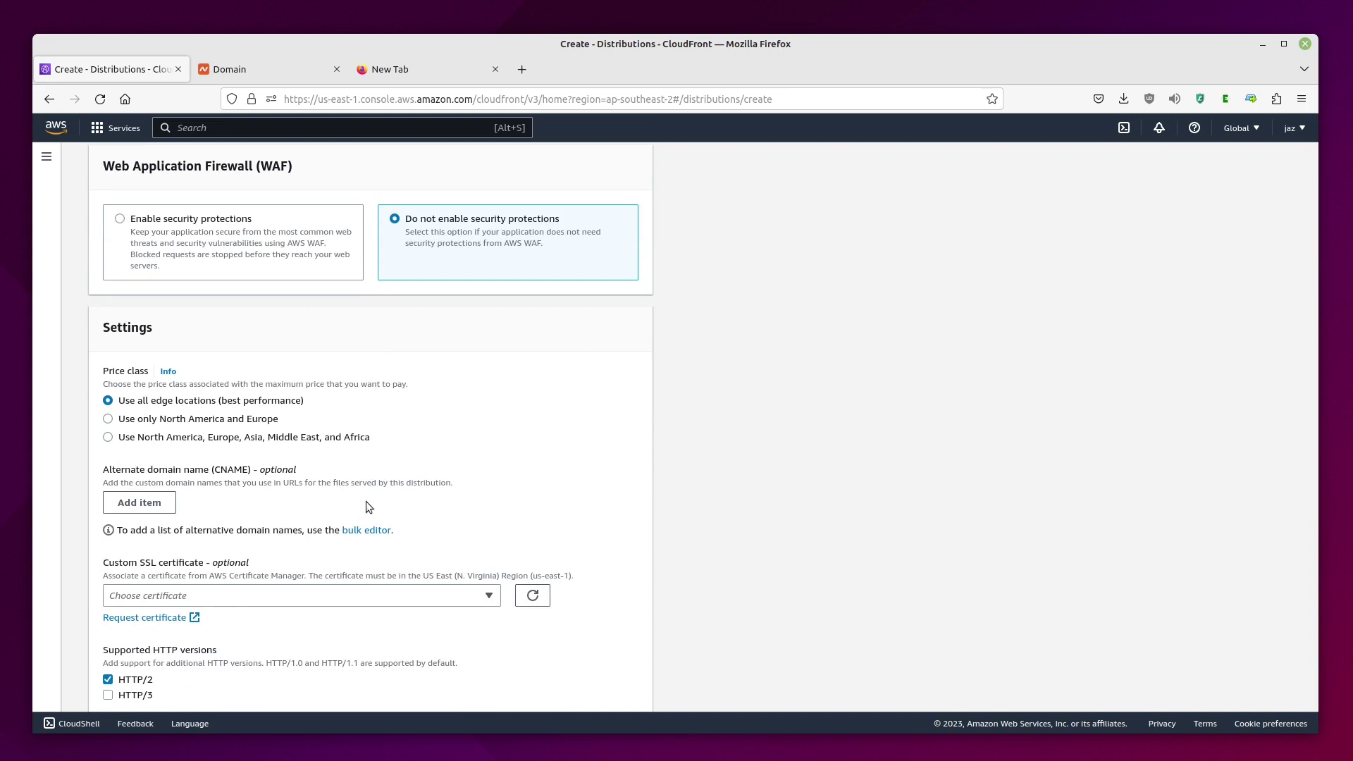
scroll(366, 501, "down", 1)
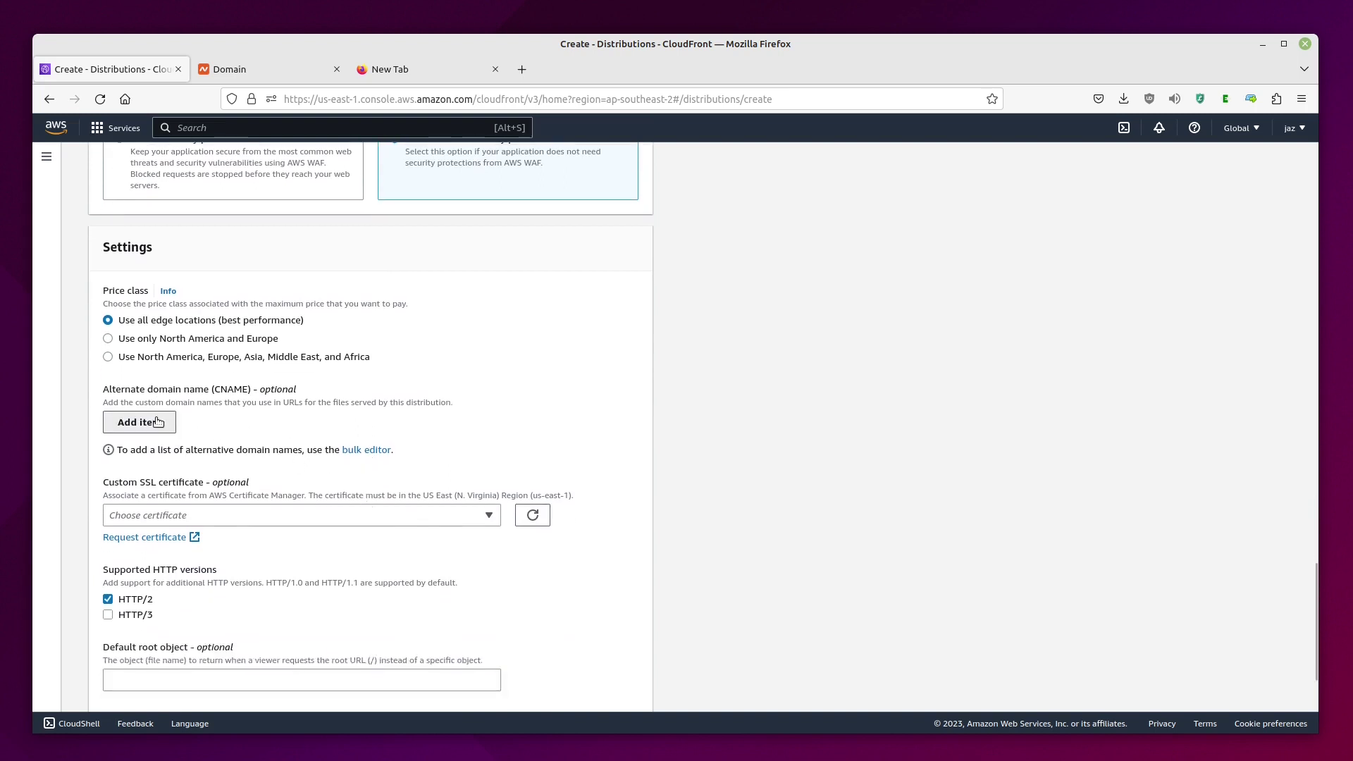
left_click(158, 422)
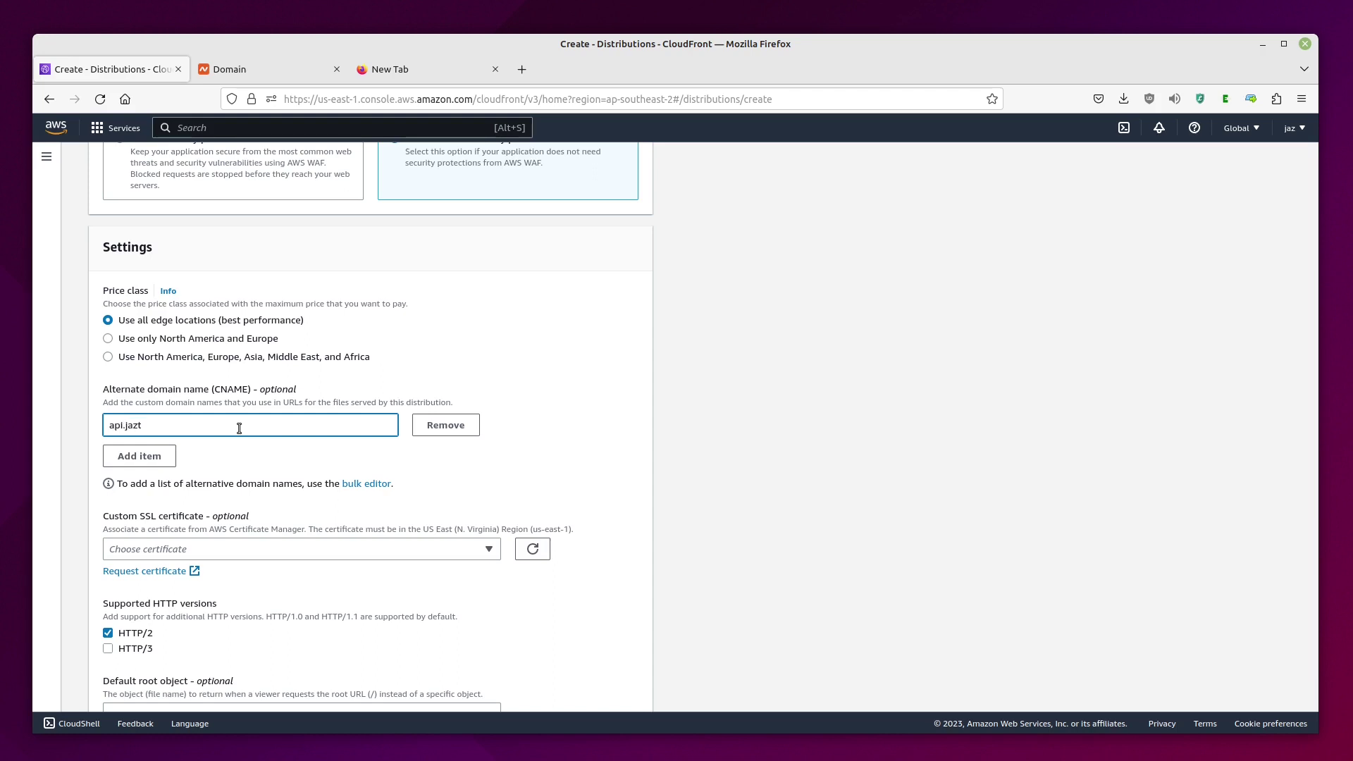
type(".cloud")
left_click(173, 454)
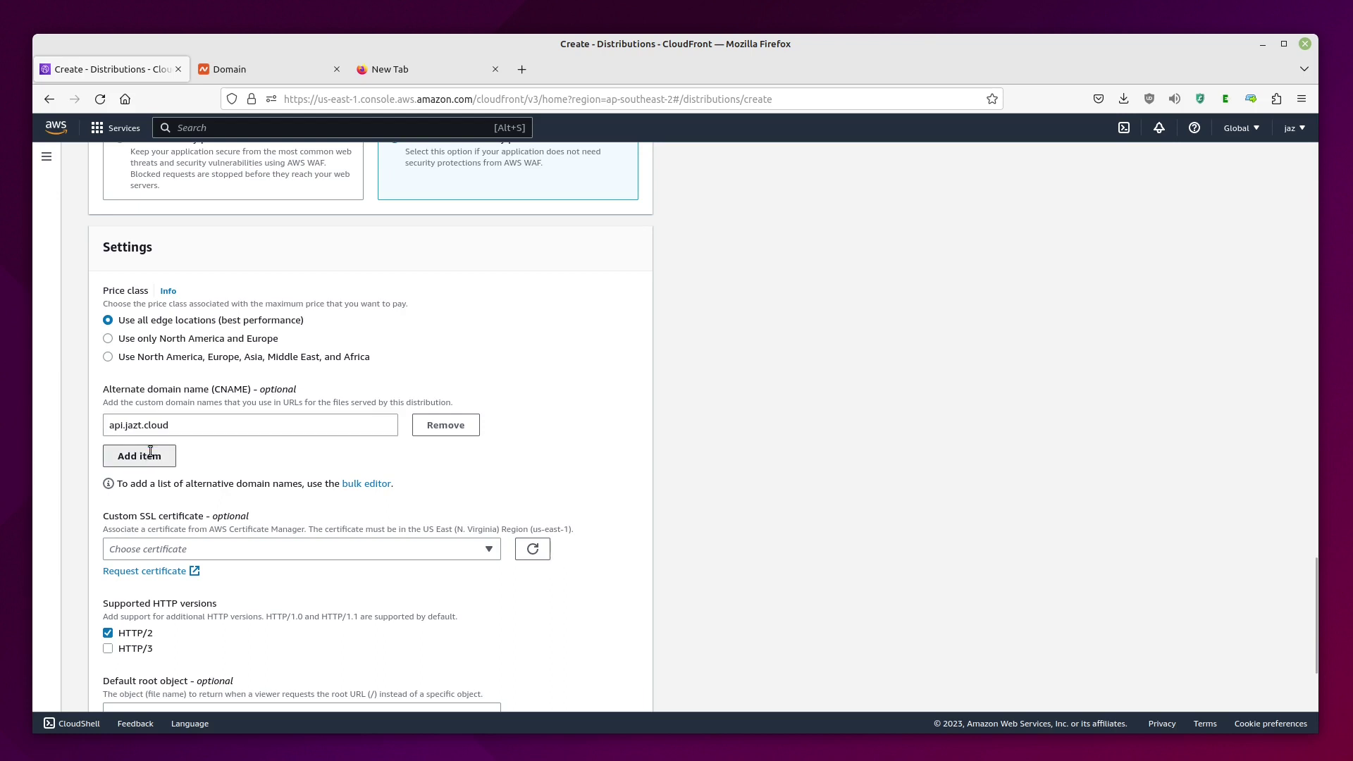
type("www.j")
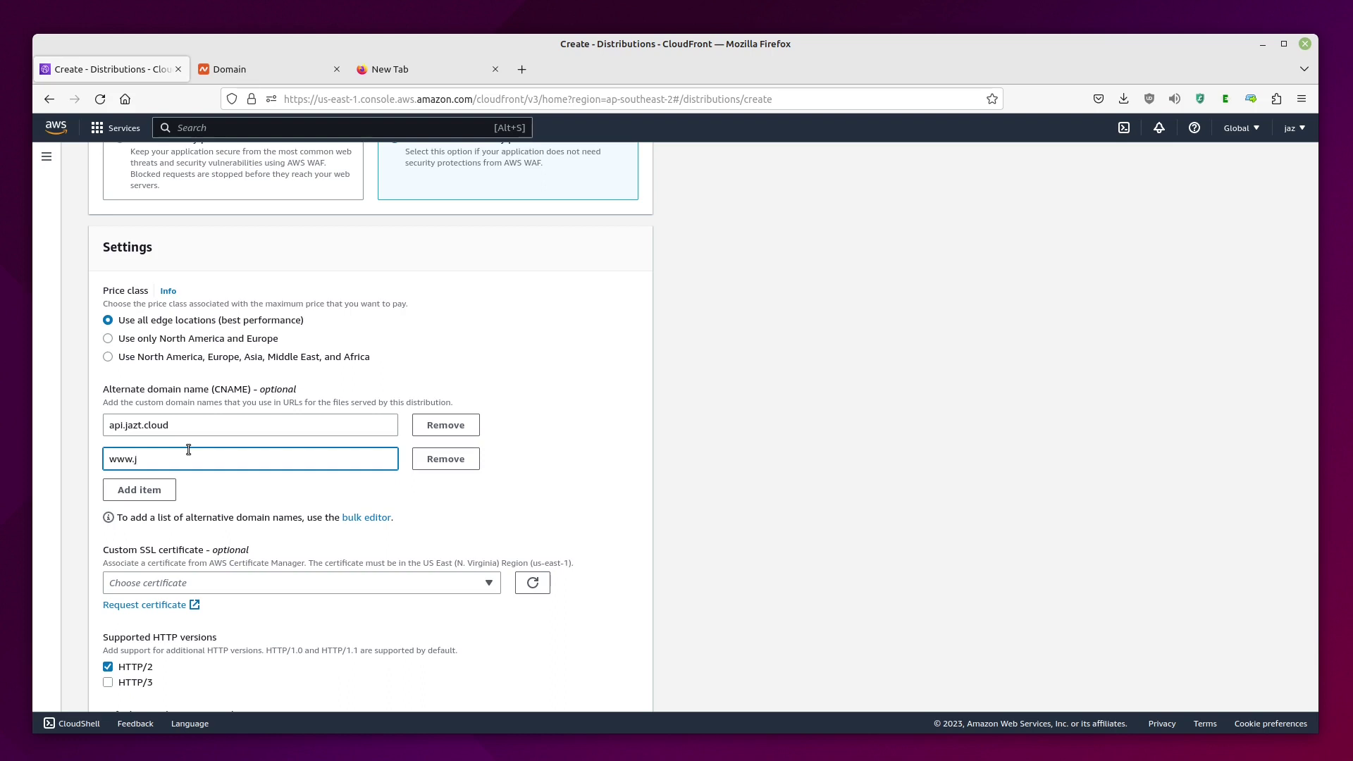
type("api.jazt.cloud")
left_click(442, 496)
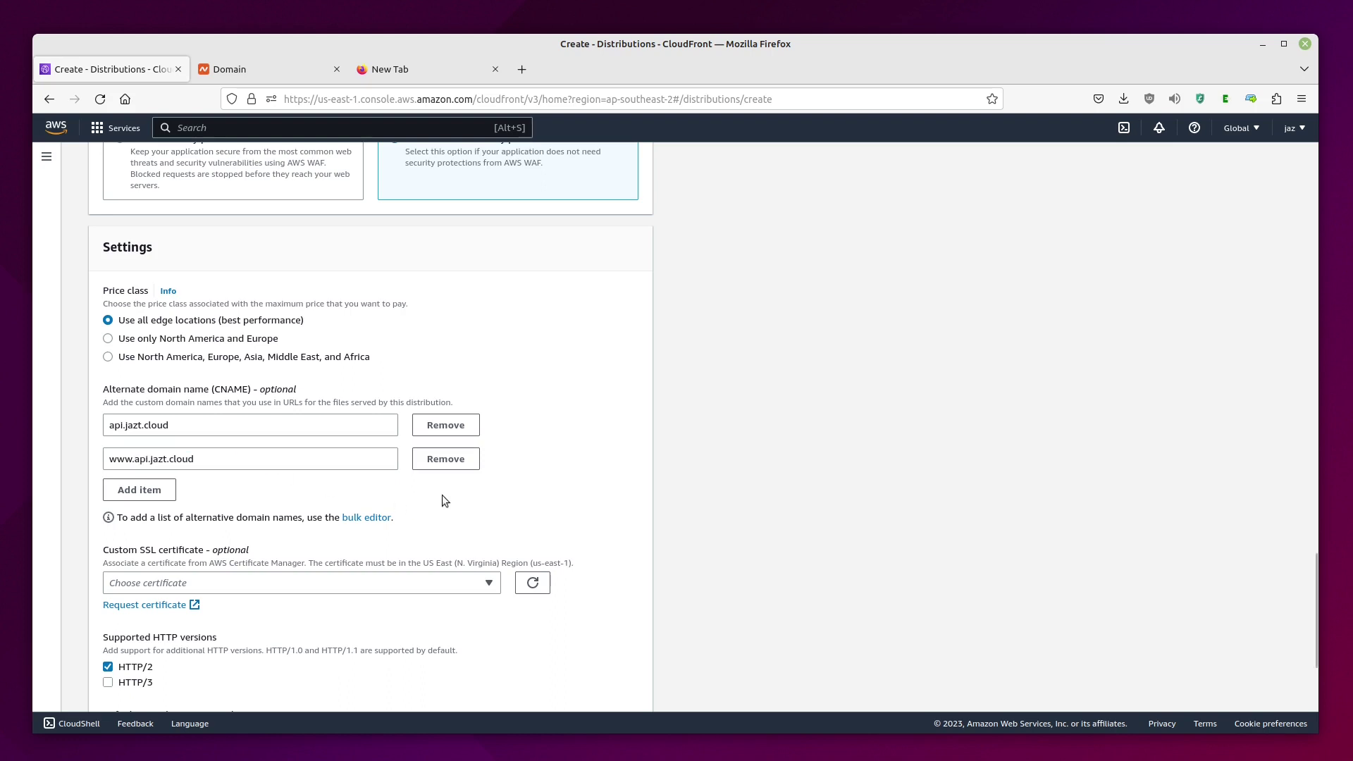
Step: Assign the ACM certificate for api.jazt.cloud as the distribution's custom SSL certificate
scroll(442, 494, "down", 3)
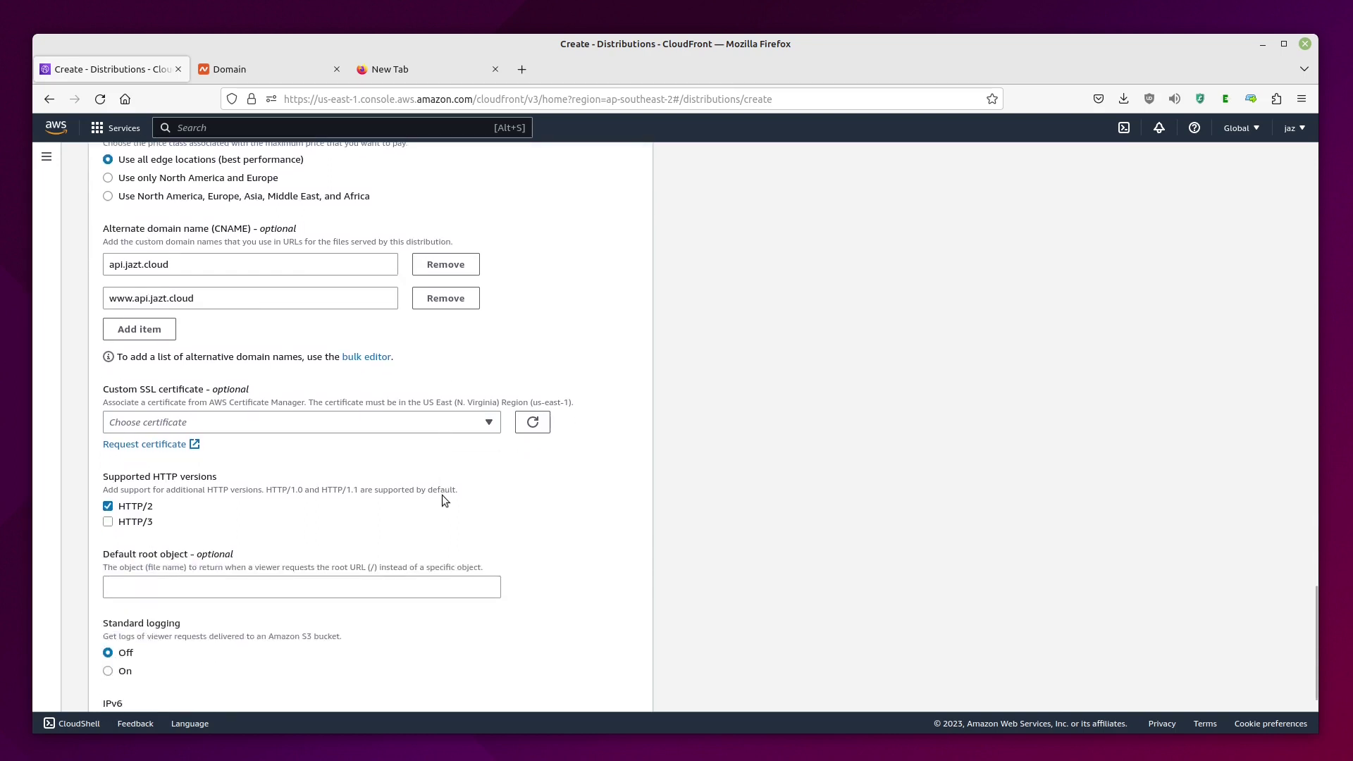
left_click(489, 423)
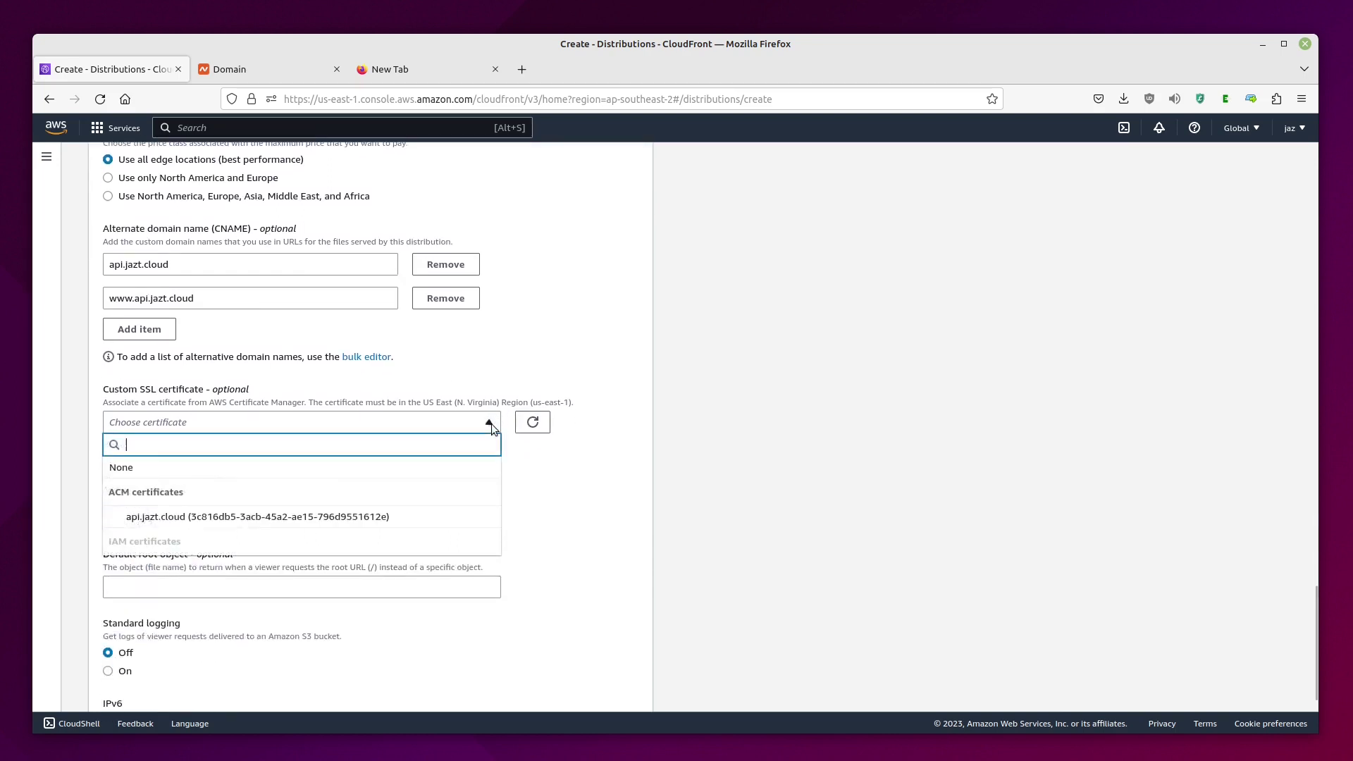
left_click(354, 520)
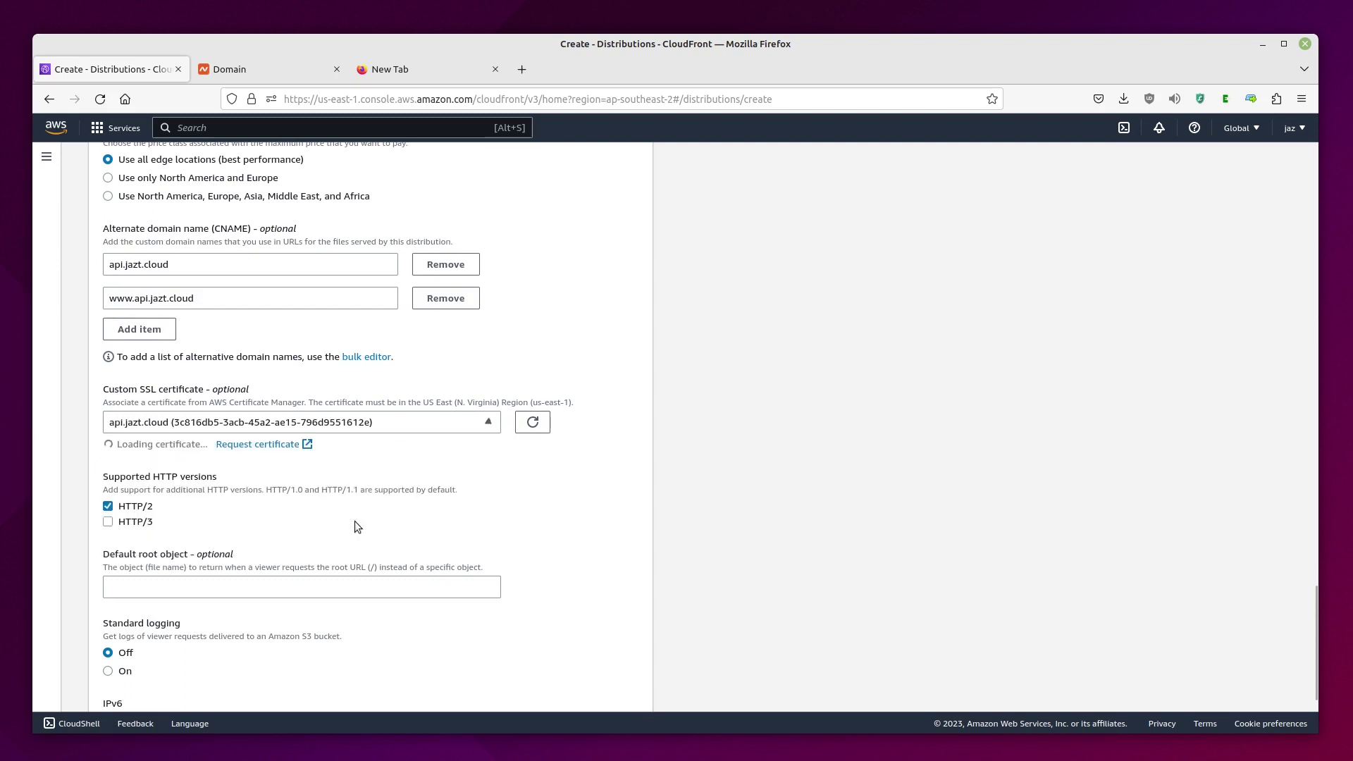
left_click_drag(502, 403, 423, 403)
left_click(607, 471)
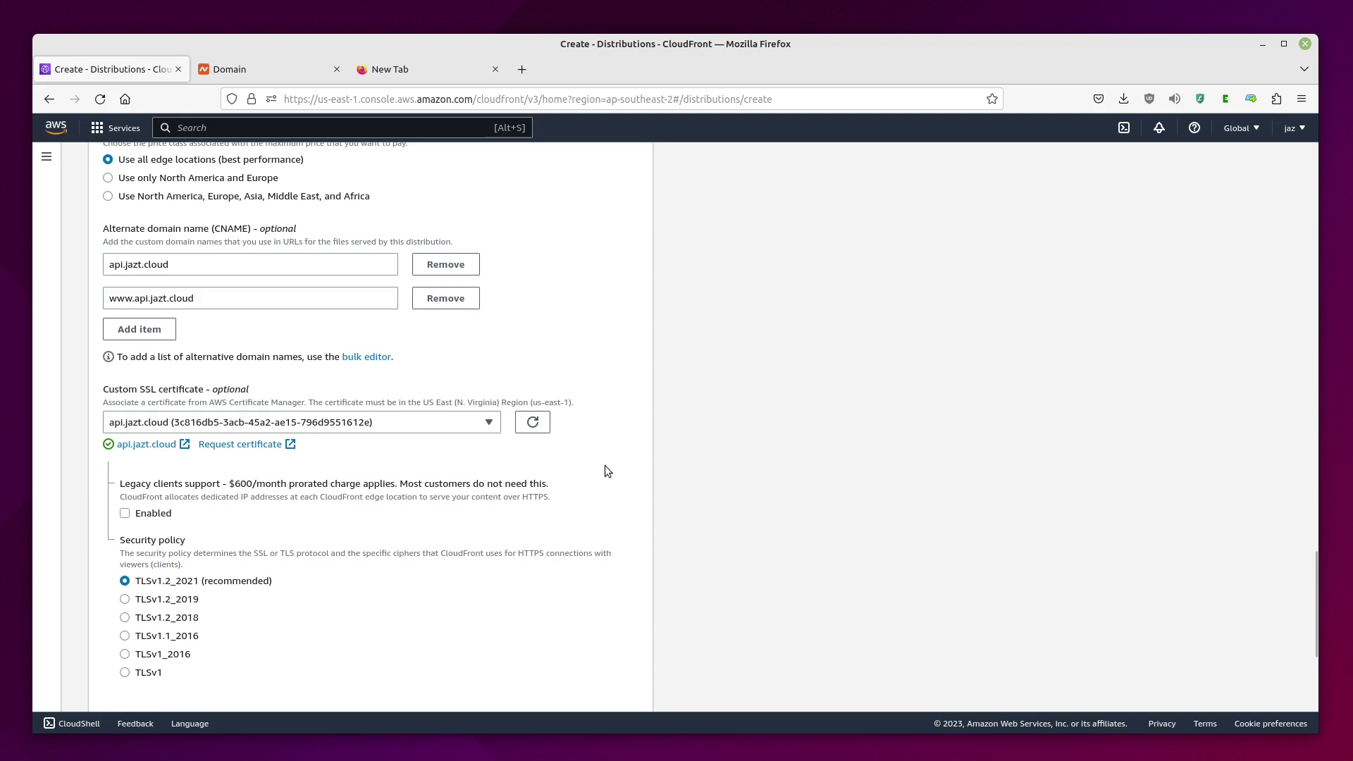
Step: Create the distribution, keeping the default security policy, HTTP version, logging and IPv6 settings
scroll(600, 492, "down", 5)
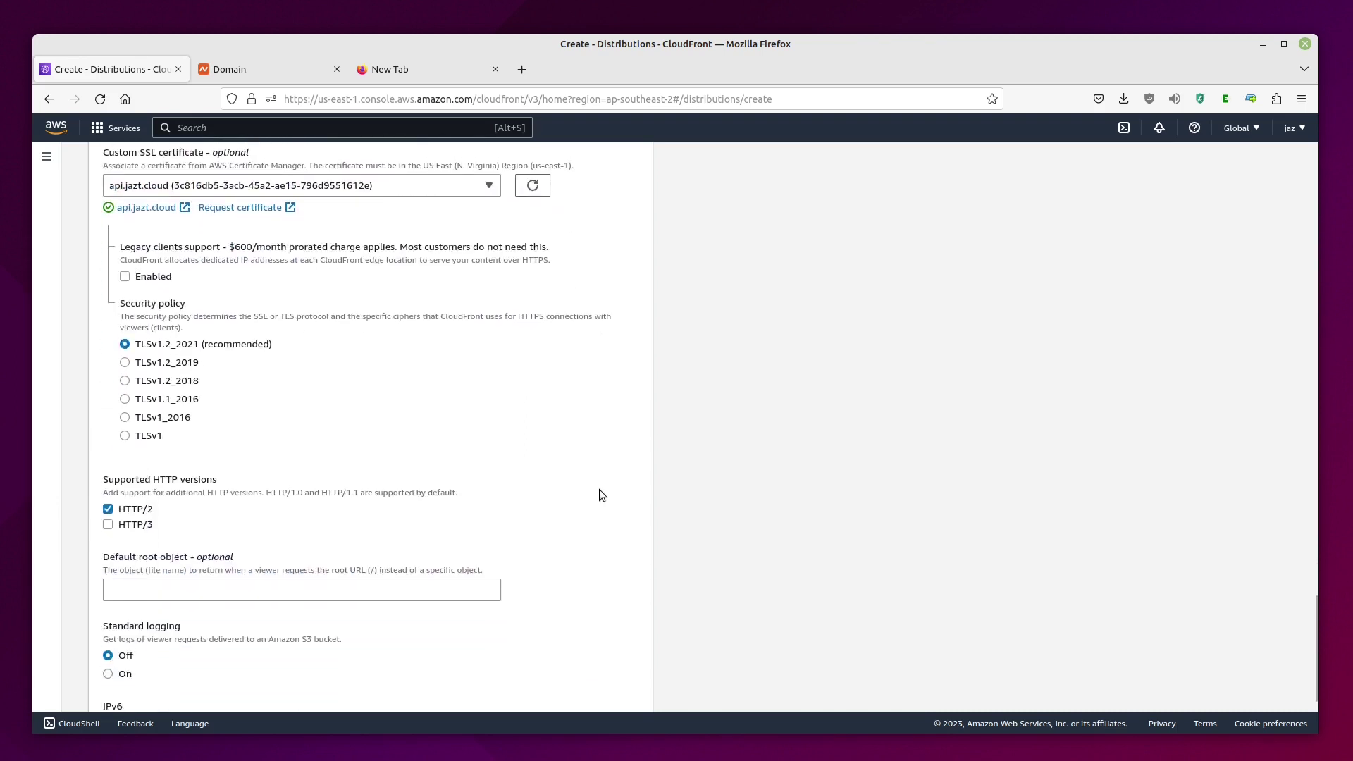
scroll(599, 495, "down", 1)
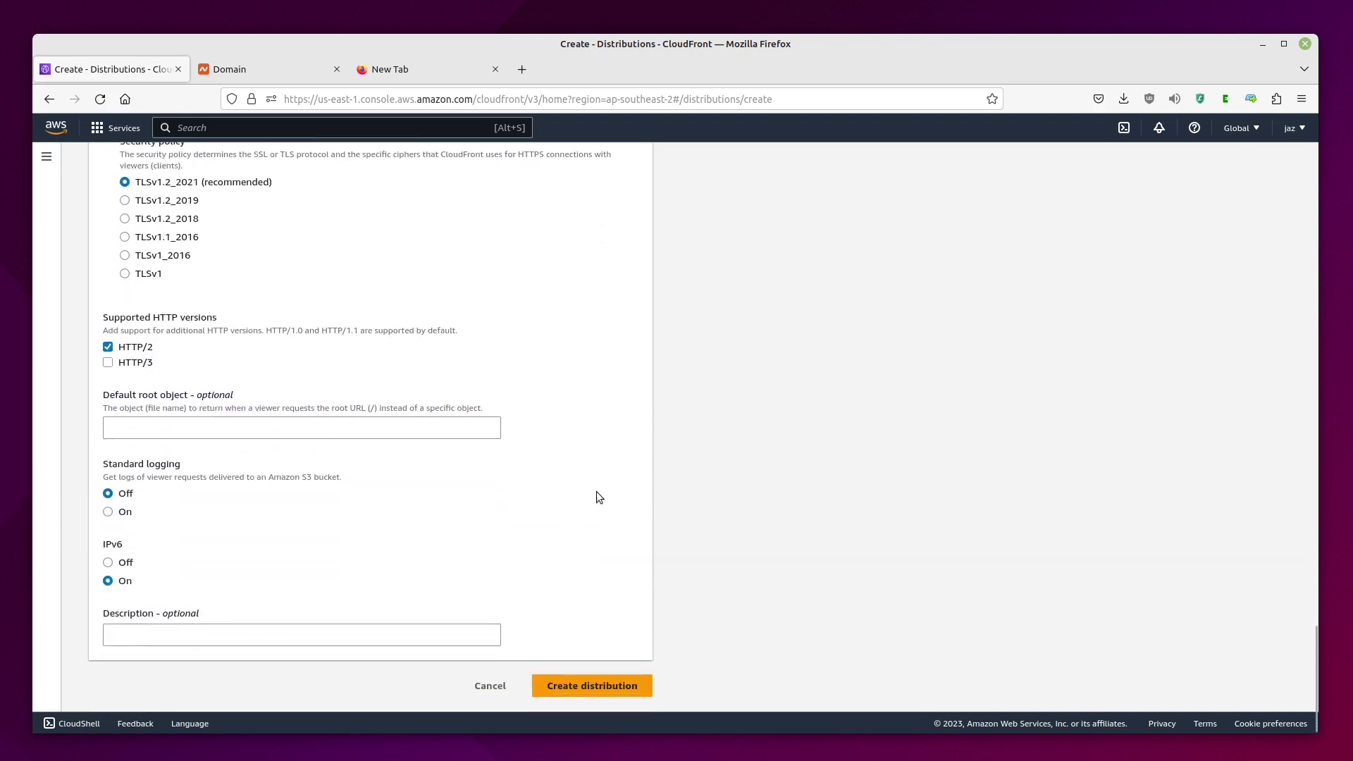
left_click(591, 694)
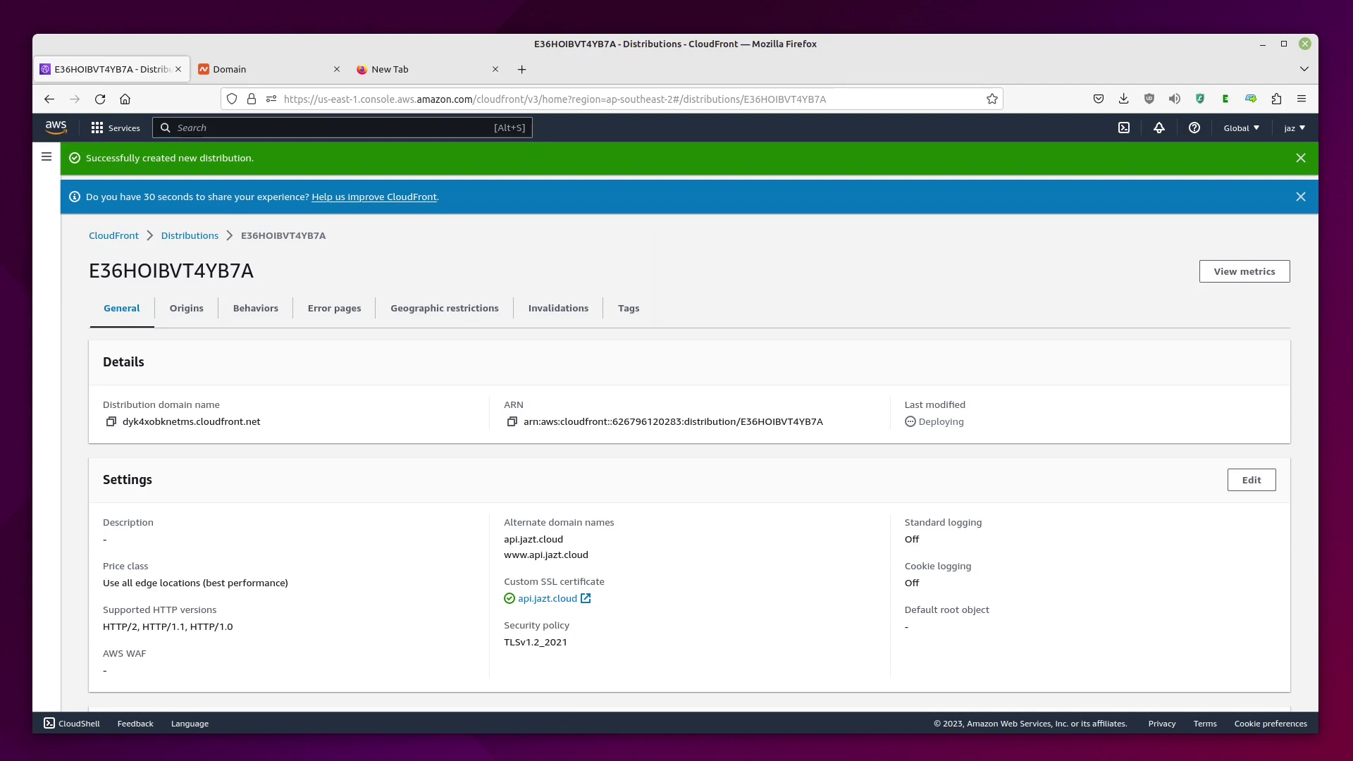
Step: Copy the distribution domain name, load it in a new browser tab and check the site's connection security
left_click(111, 422)
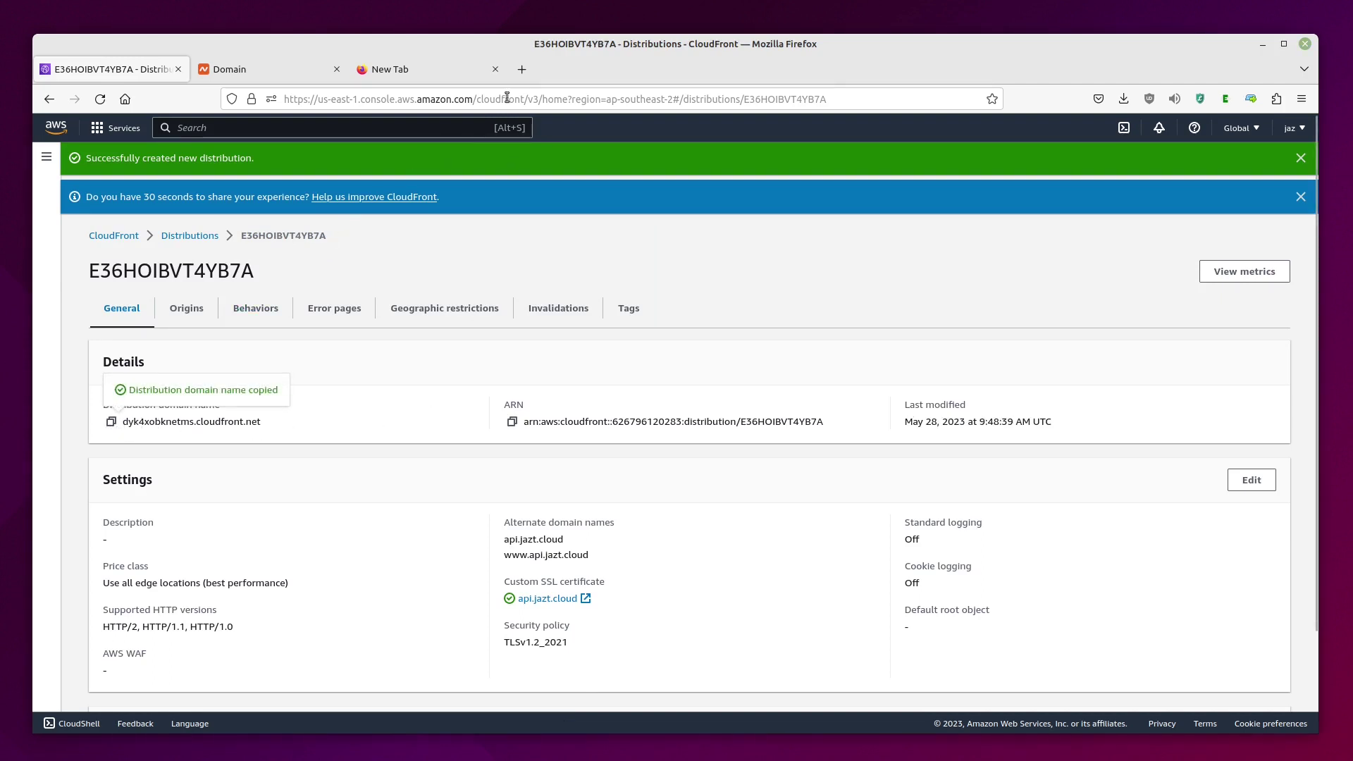
left_click(522, 69)
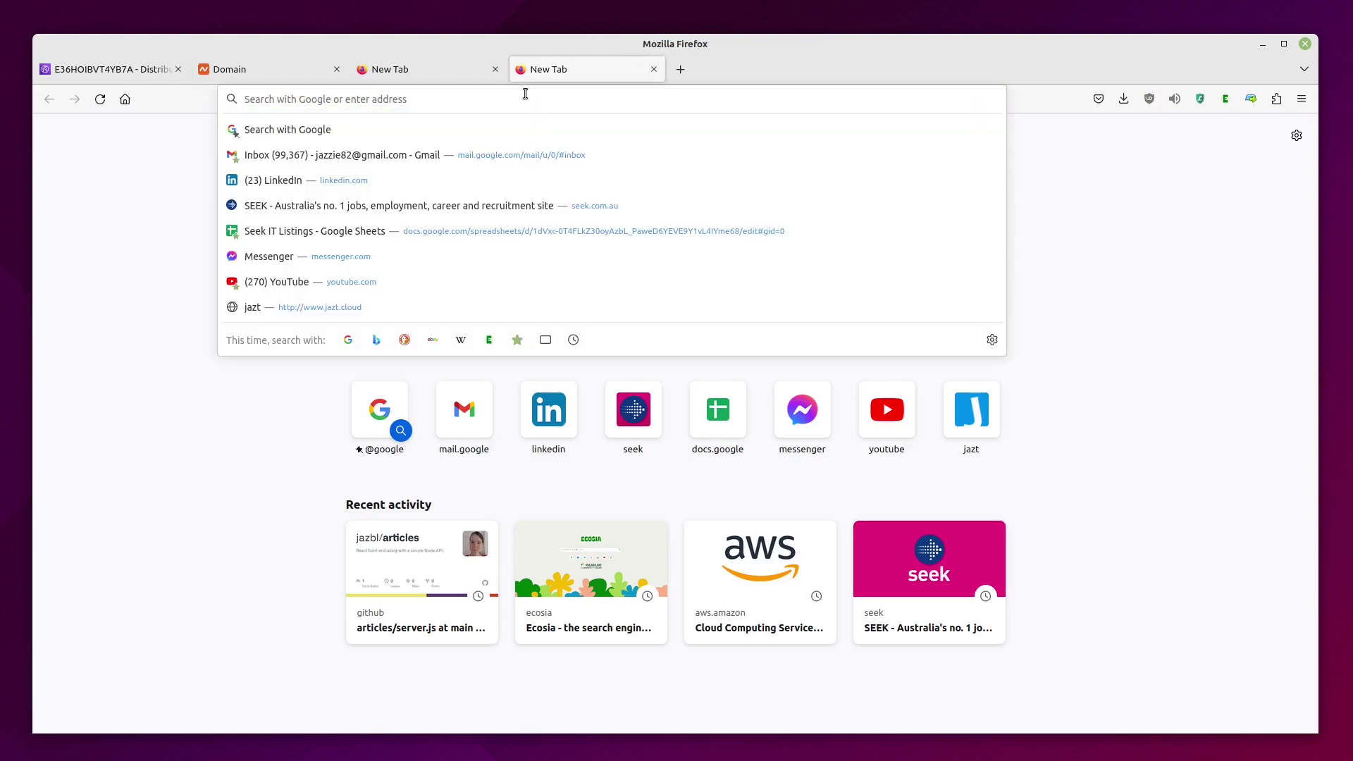
right_click(525, 95)
left_click(559, 194)
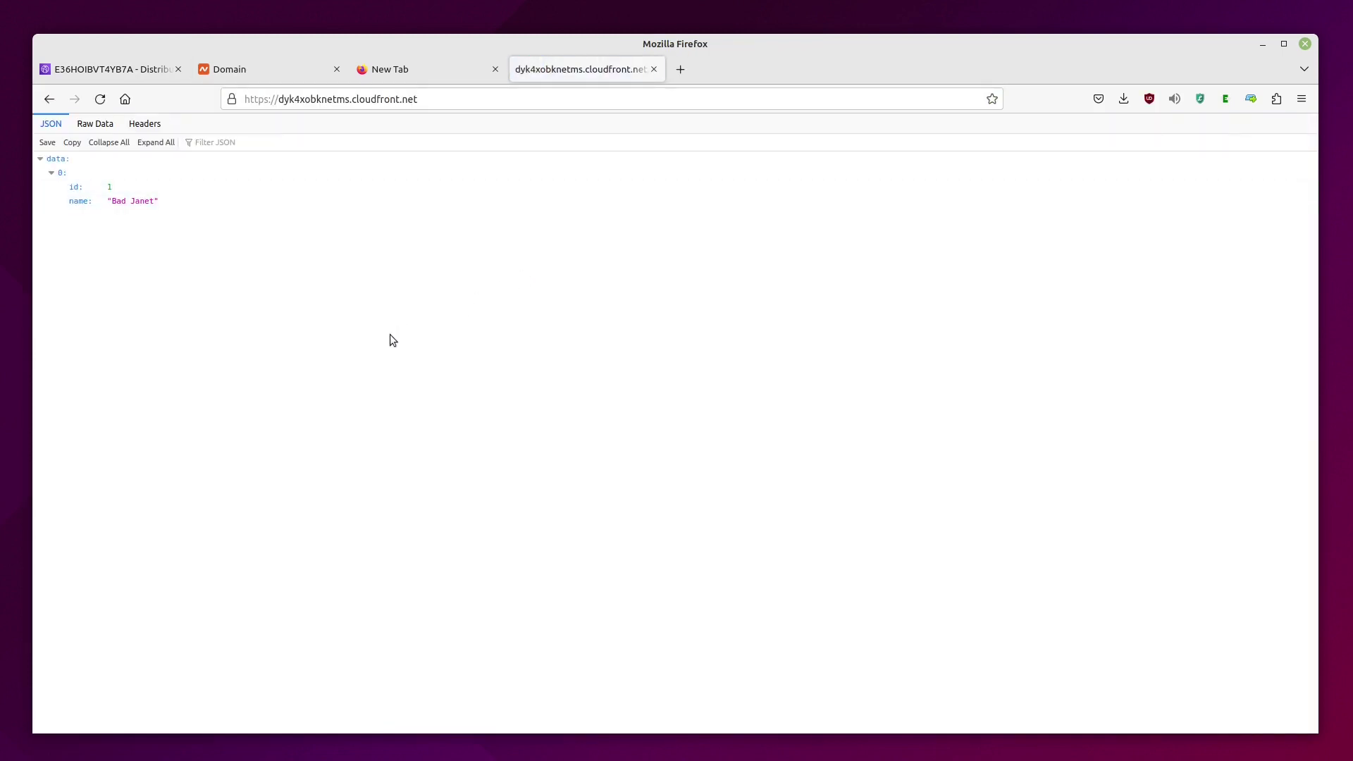
left_click(232, 103)
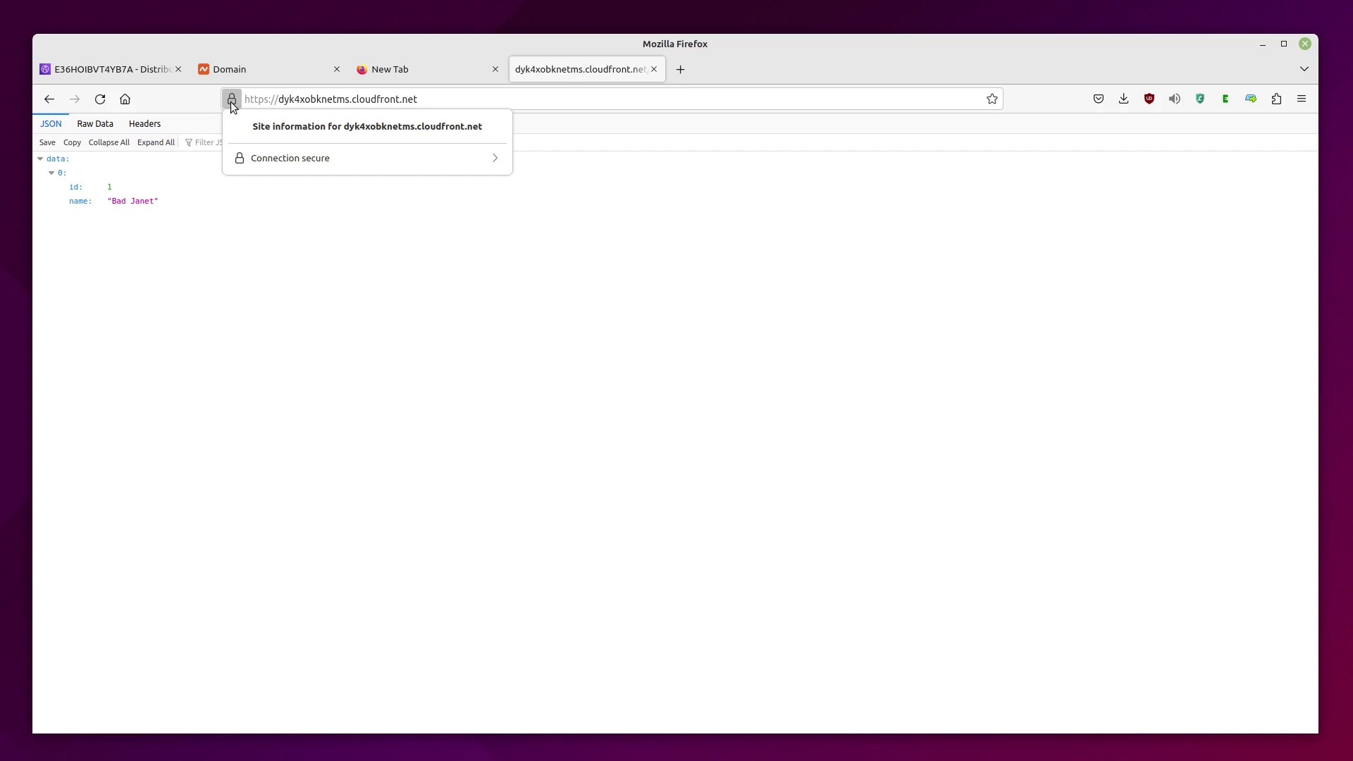
left_click(231, 101)
Step: Go back to the AWS console and open the api.jazt.cloud hosted zone in Route 53
left_click(129, 69)
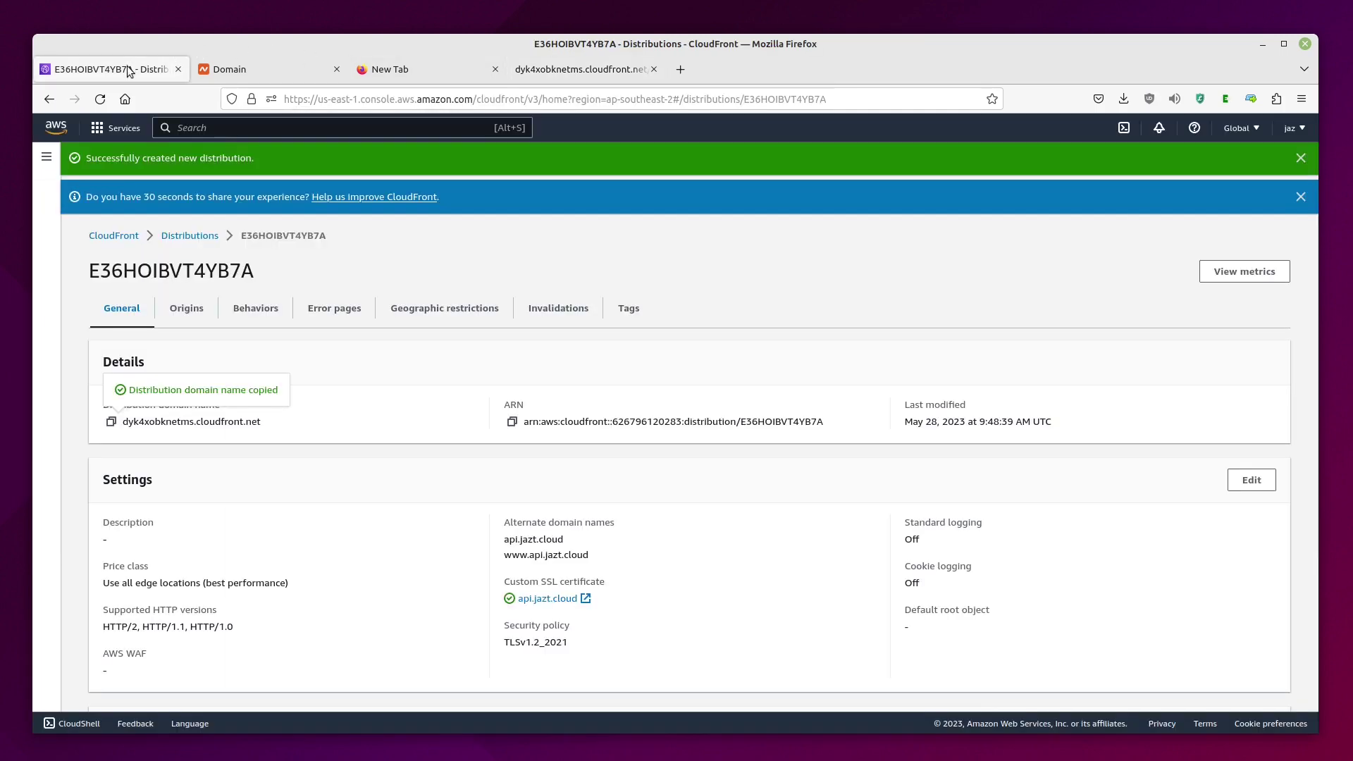
left_click(110, 128)
left_click(312, 386)
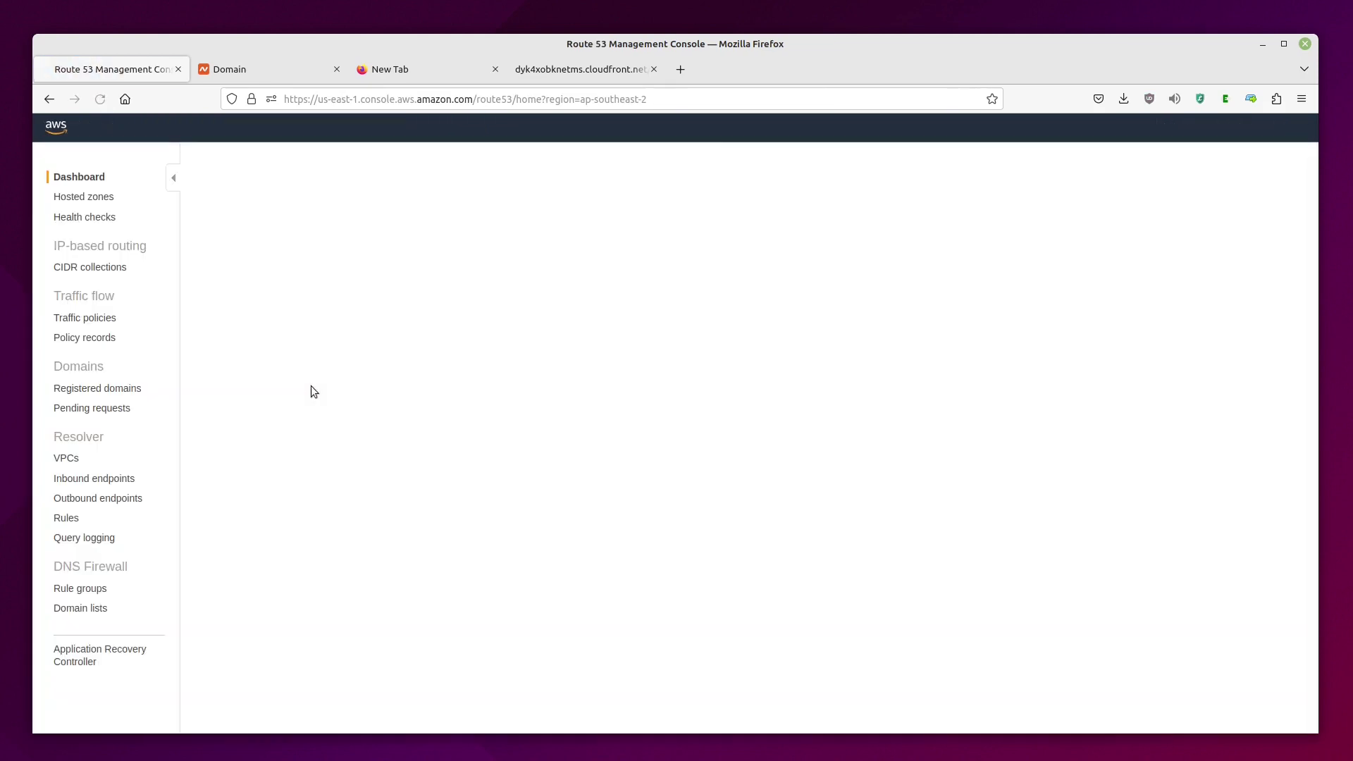
left_click(389, 303)
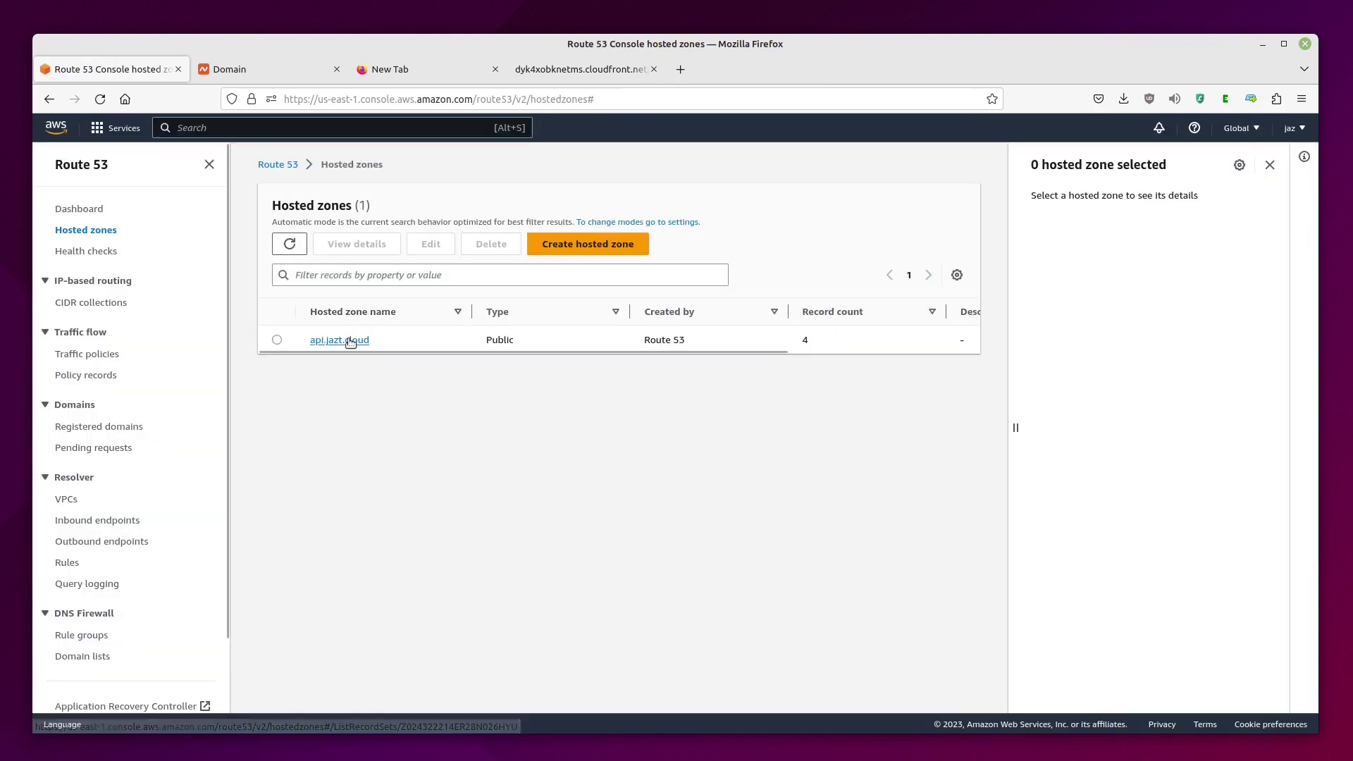
left_click(355, 340)
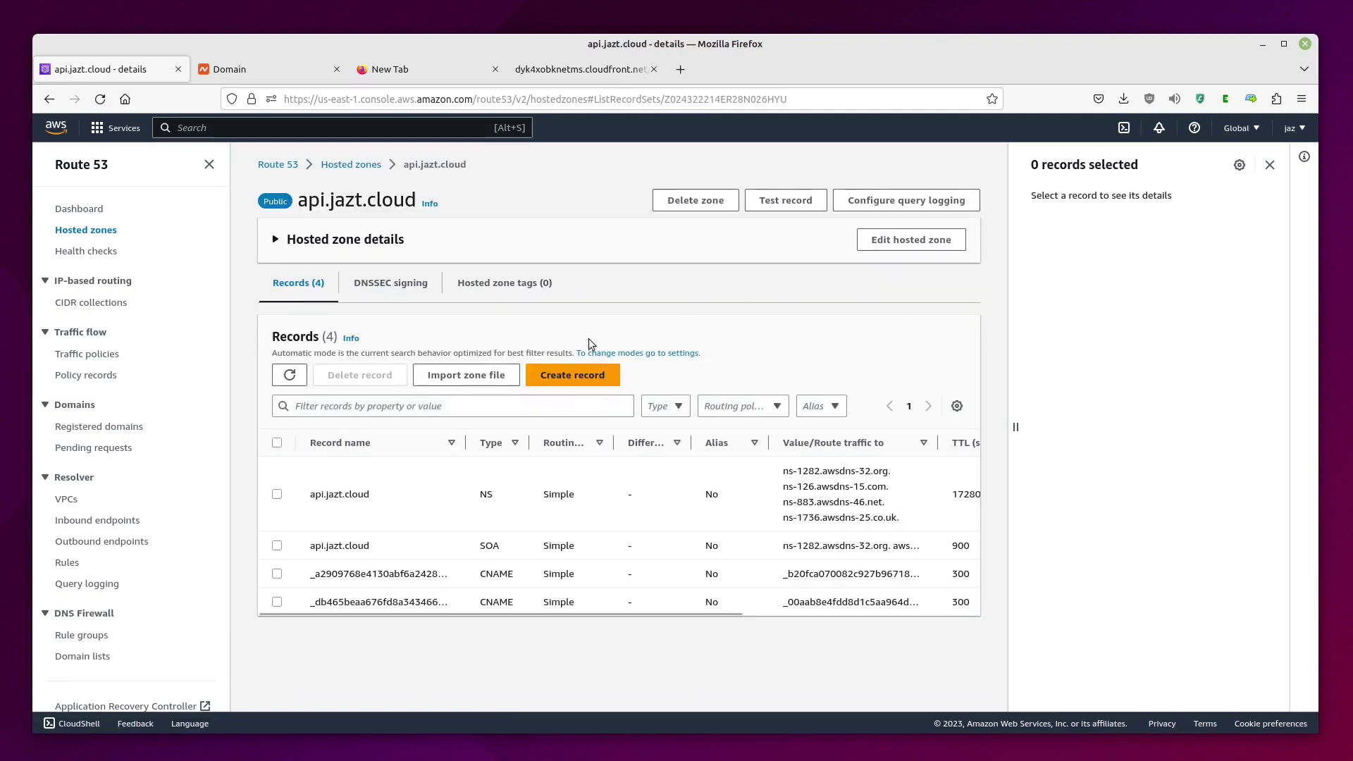
Step: Start a root-domain A record as an alias to the CloudFront distribution dyk4xobknetms.cloudfront.net with simple routing
left_click(576, 376)
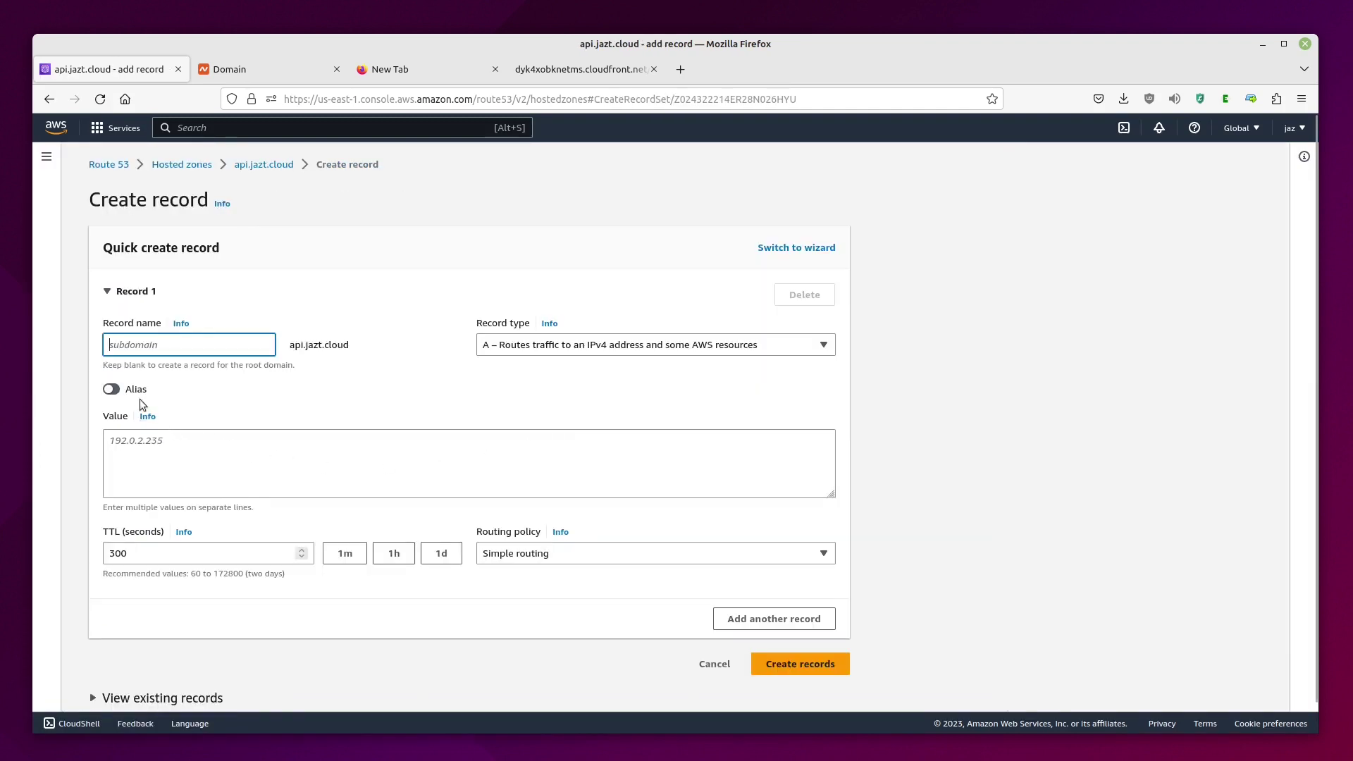
left_click(111, 390)
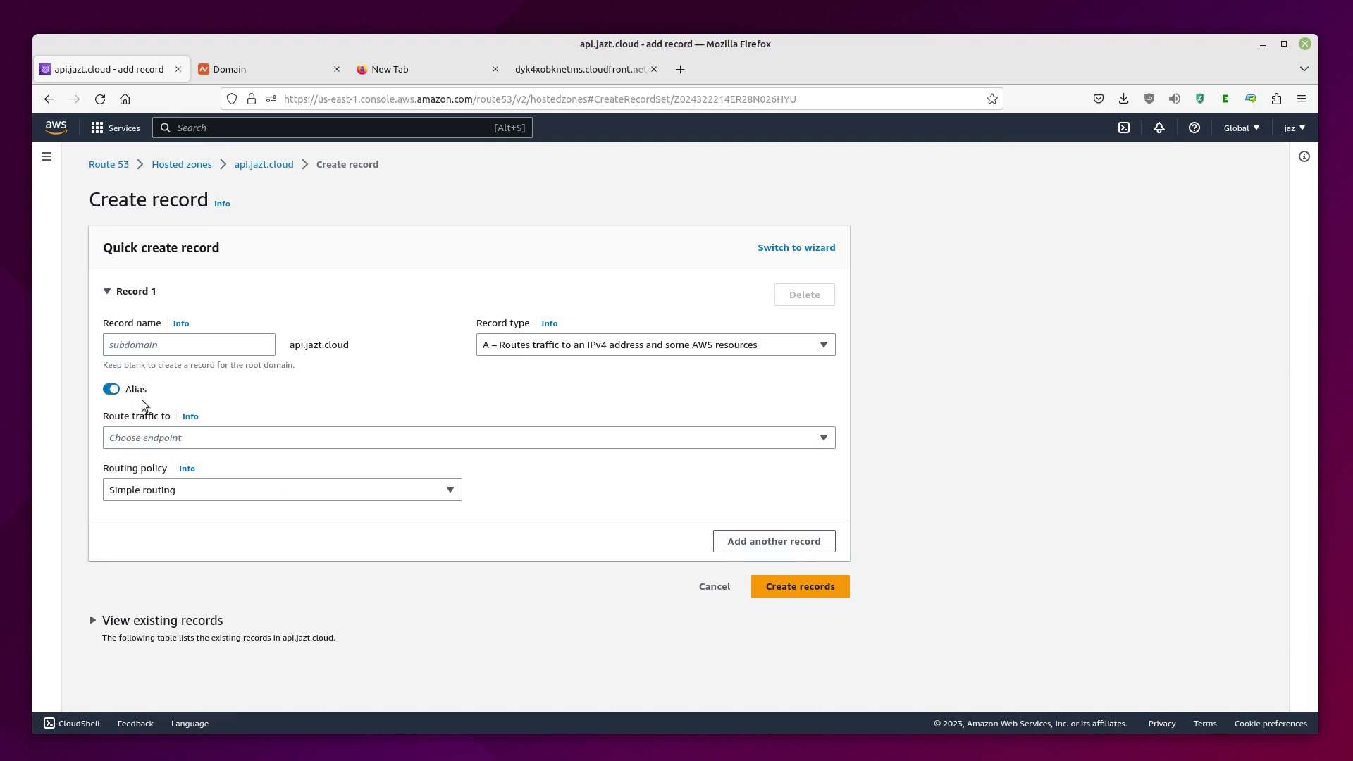
left_click(192, 436)
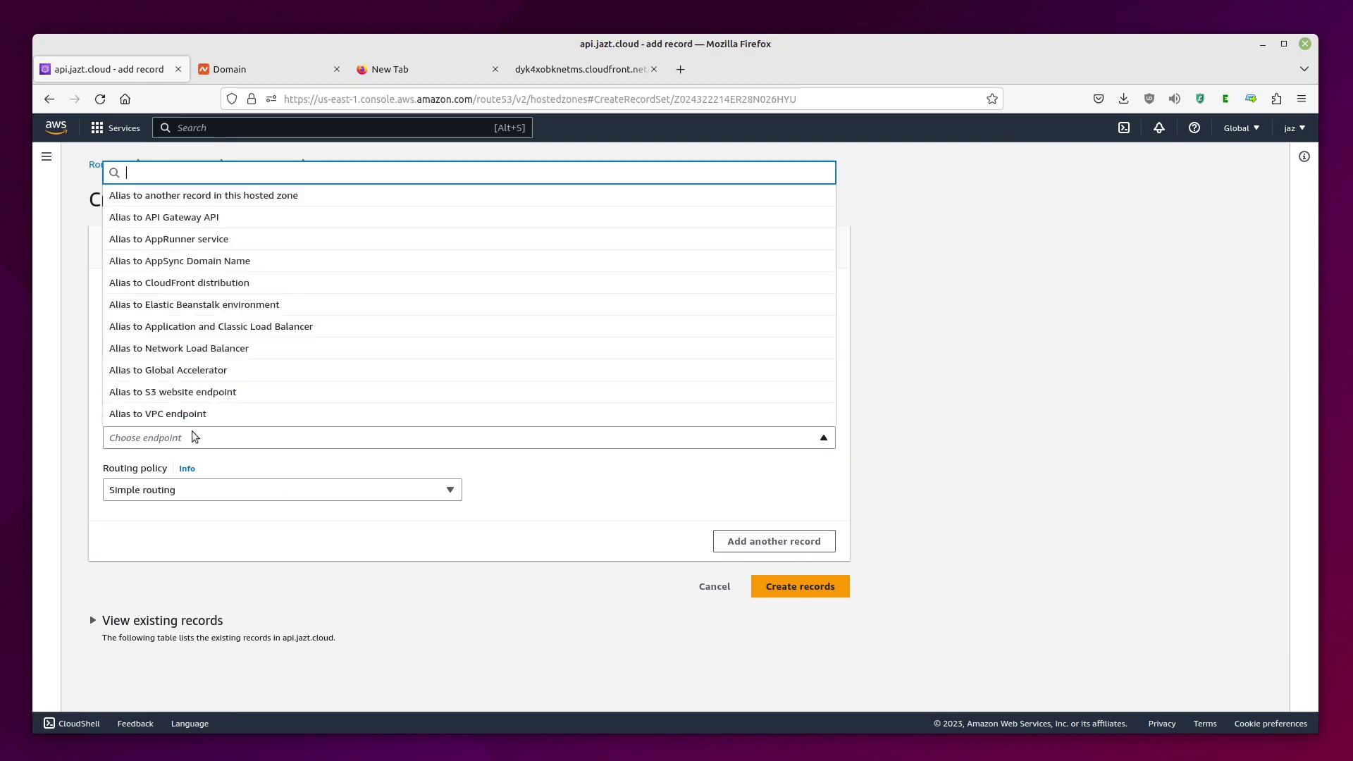
left_click(241, 286)
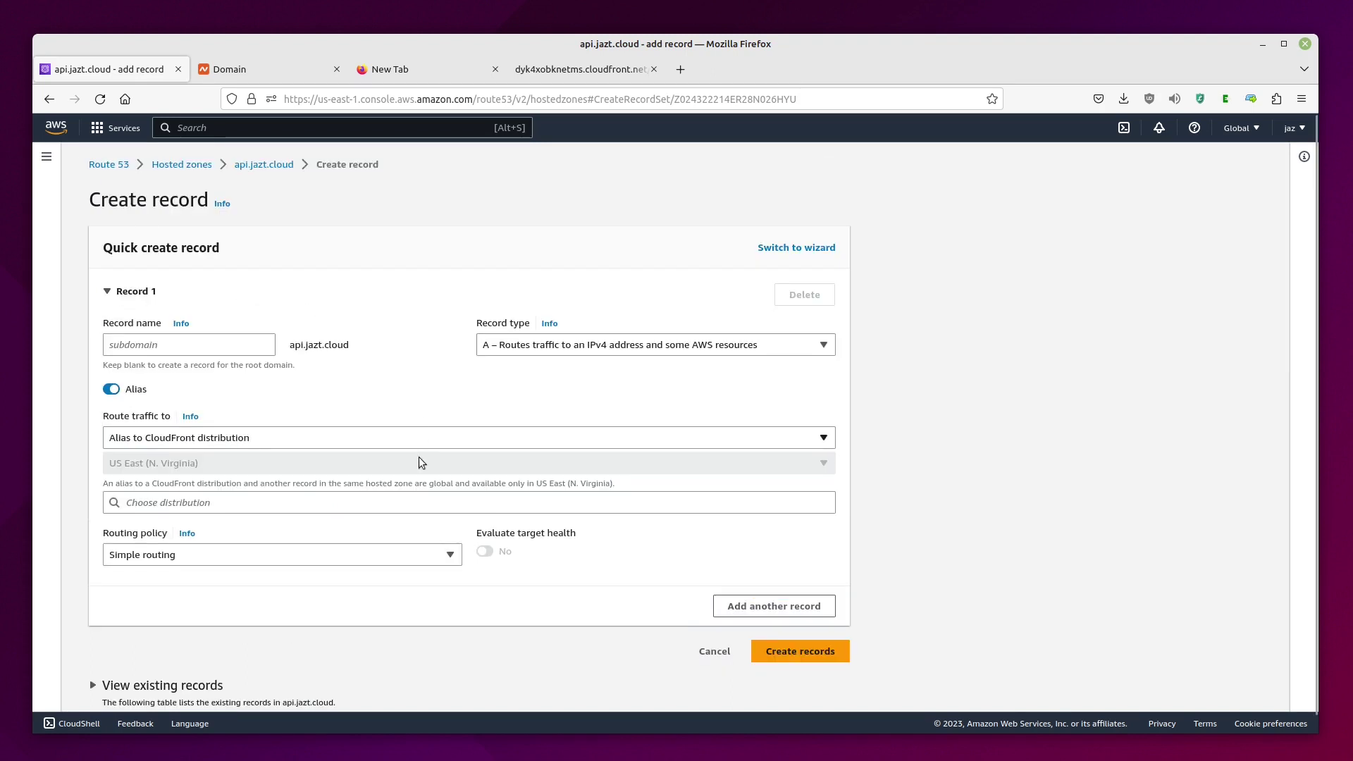
left_click(405, 502)
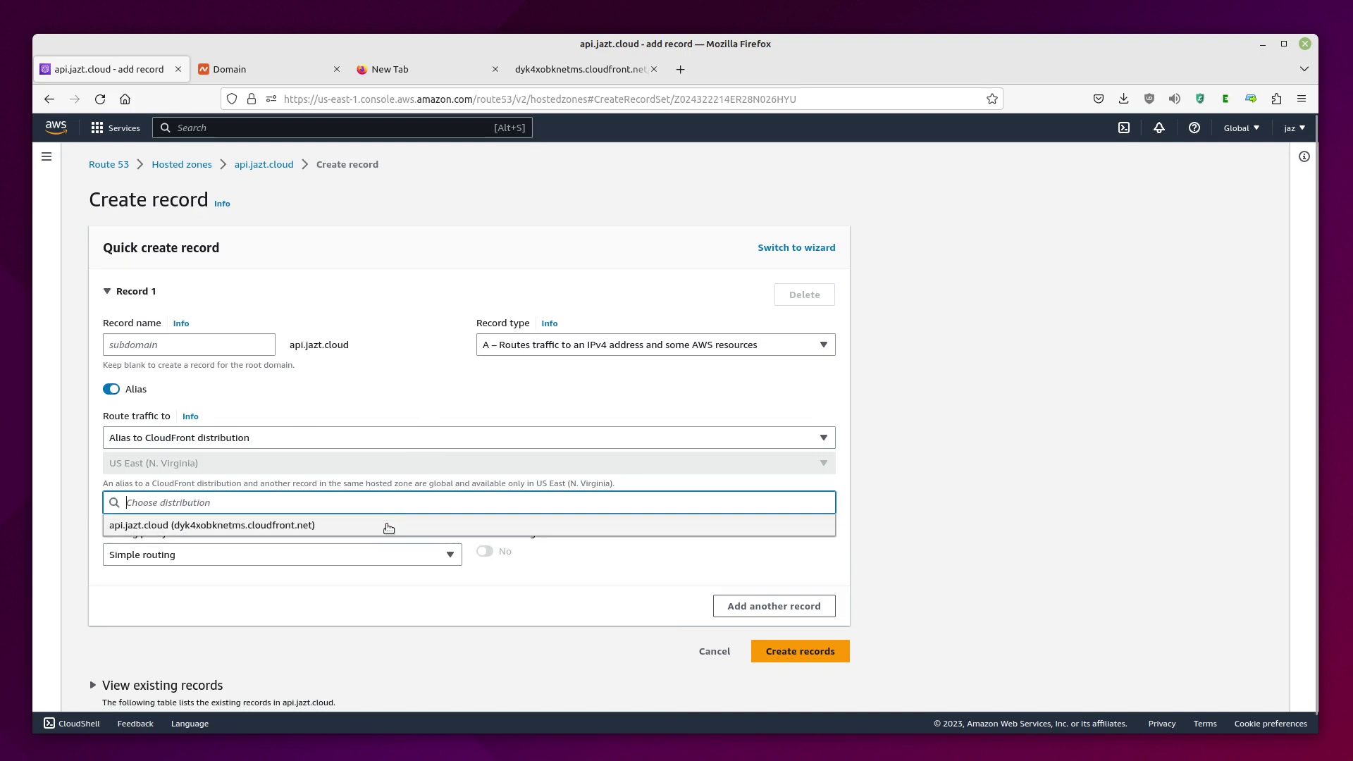
left_click(236, 527)
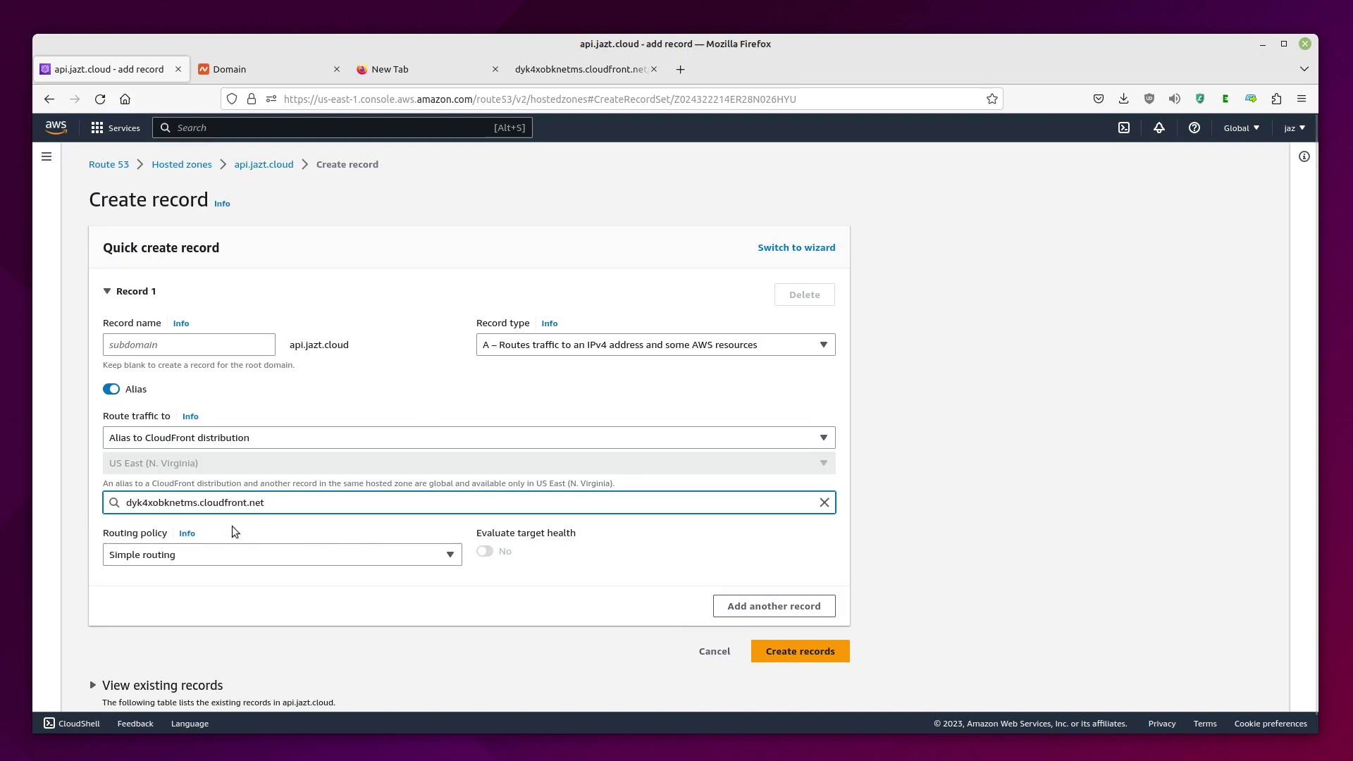
Step: Add a second A record named www, aliased to the CloudFront distribution dyk4xobknetms.cloudfront.net, and create both records
left_click(752, 609)
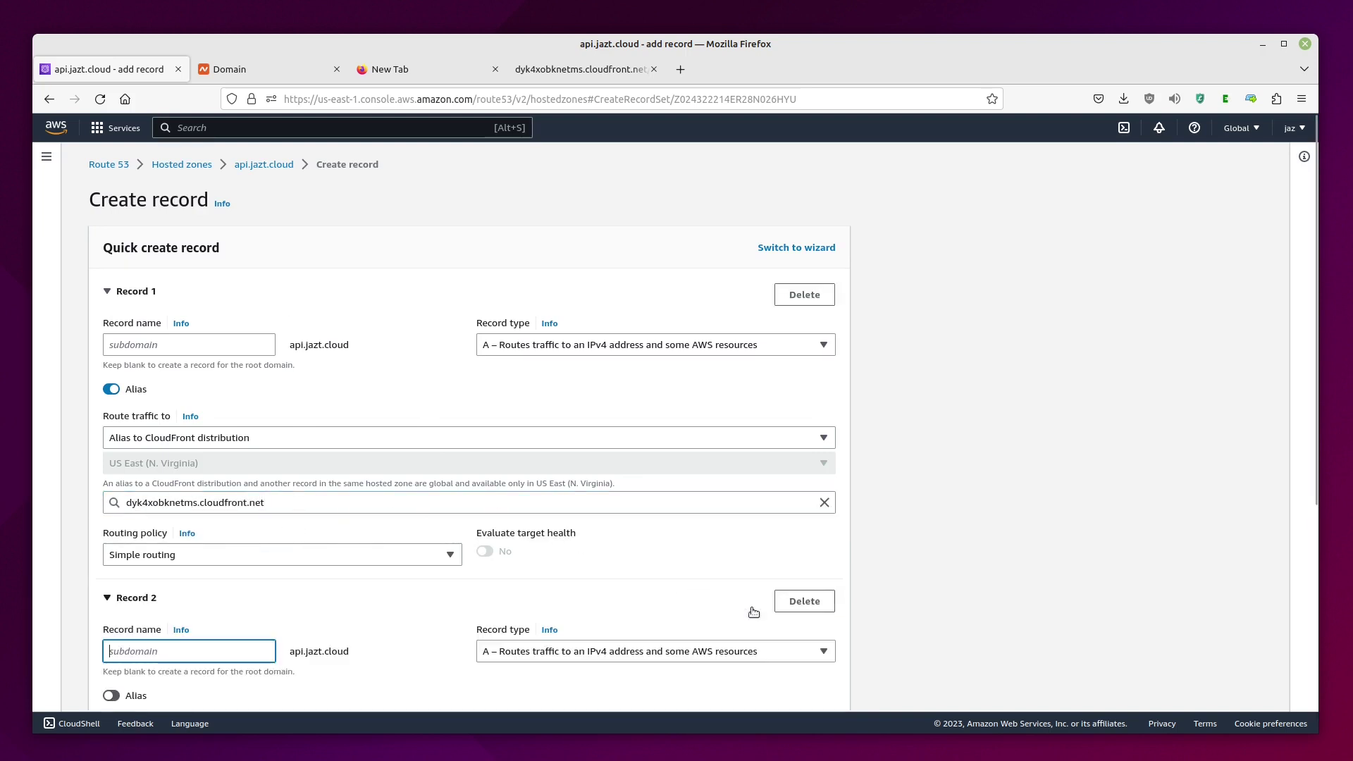
scroll(478, 404, "down", 2)
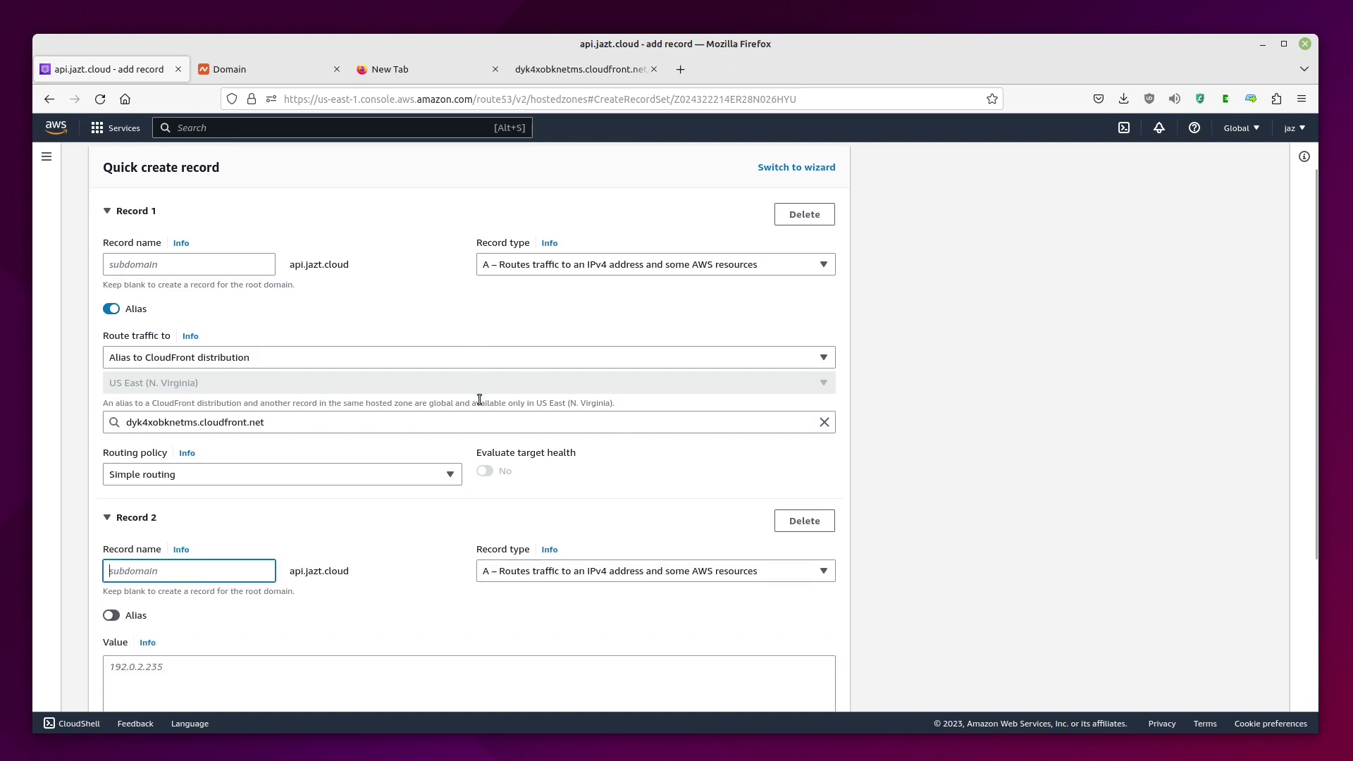
scroll(479, 400, "down", 6)
type("www")
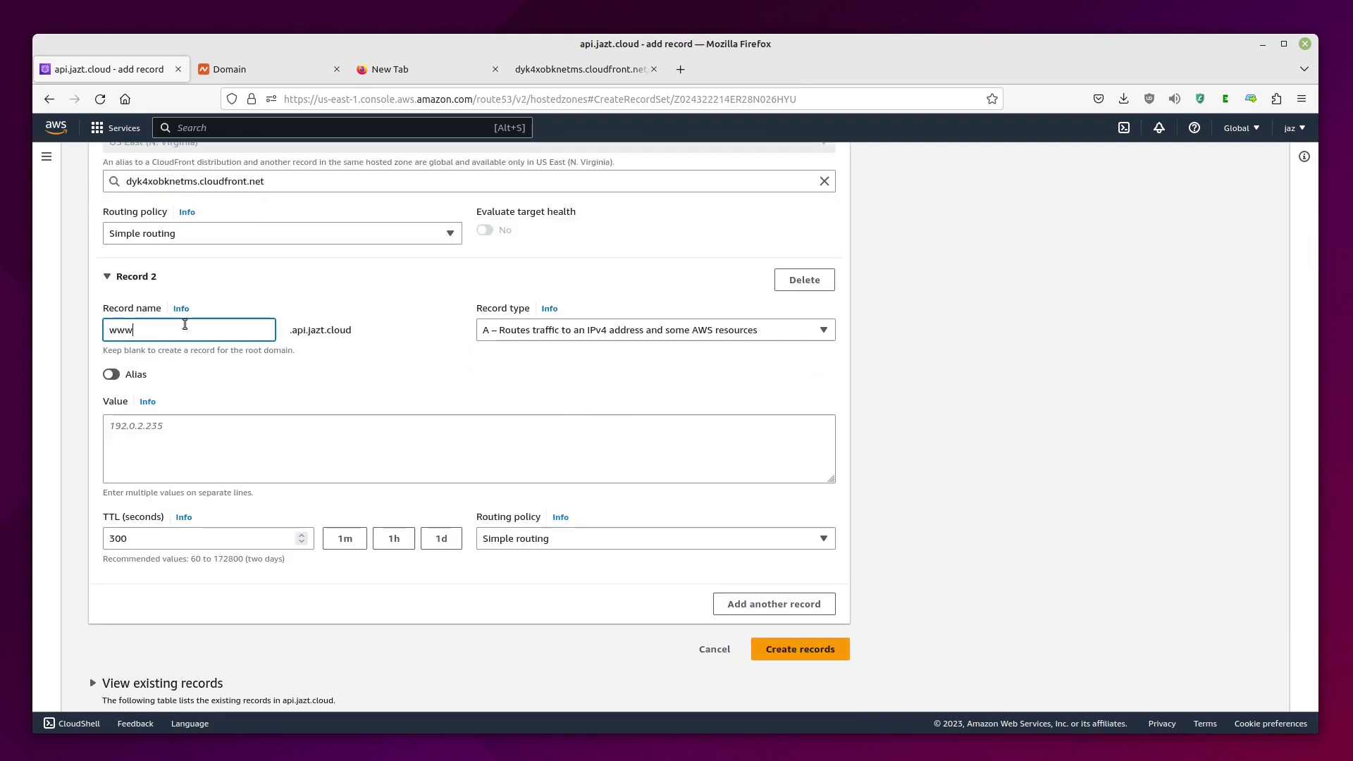
left_click(112, 374)
left_click(383, 551)
left_click(384, 571)
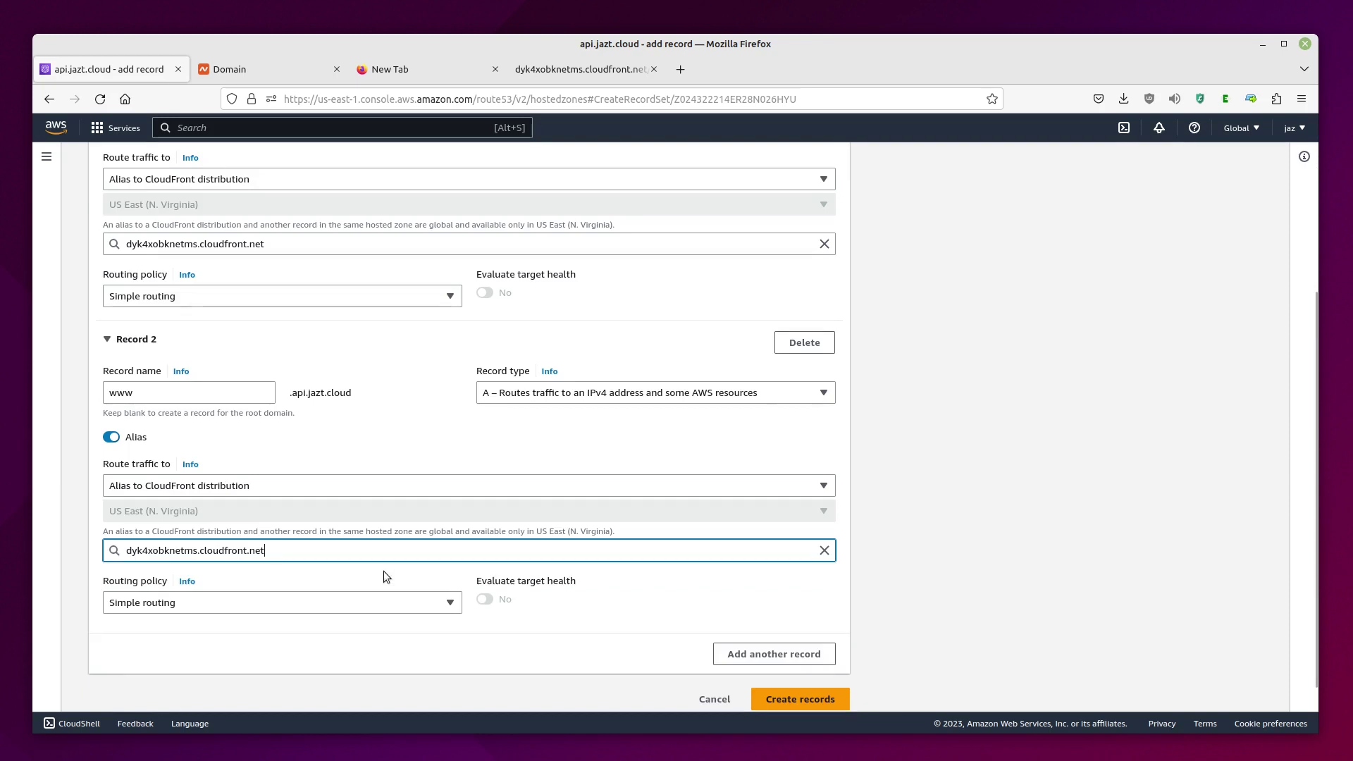
left_click(801, 701)
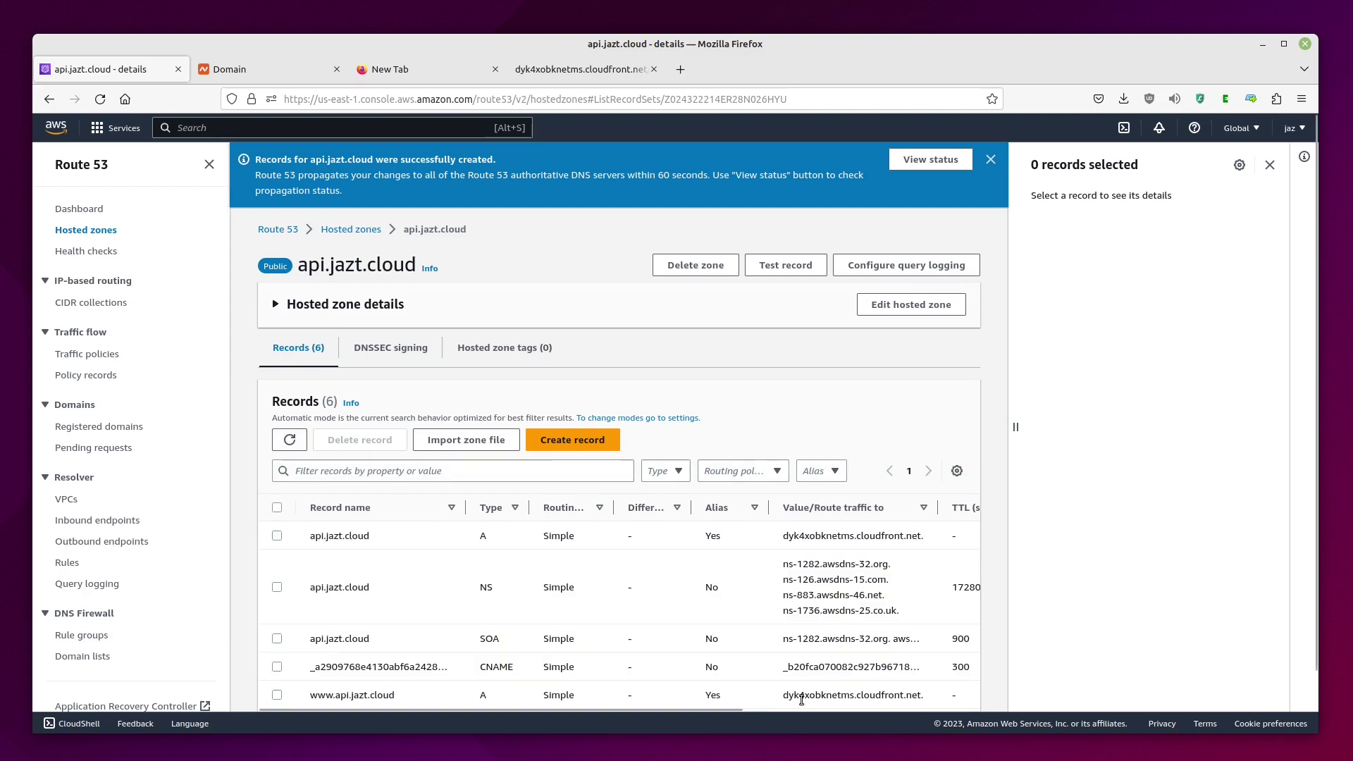
scroll(778, 655, "down", 2)
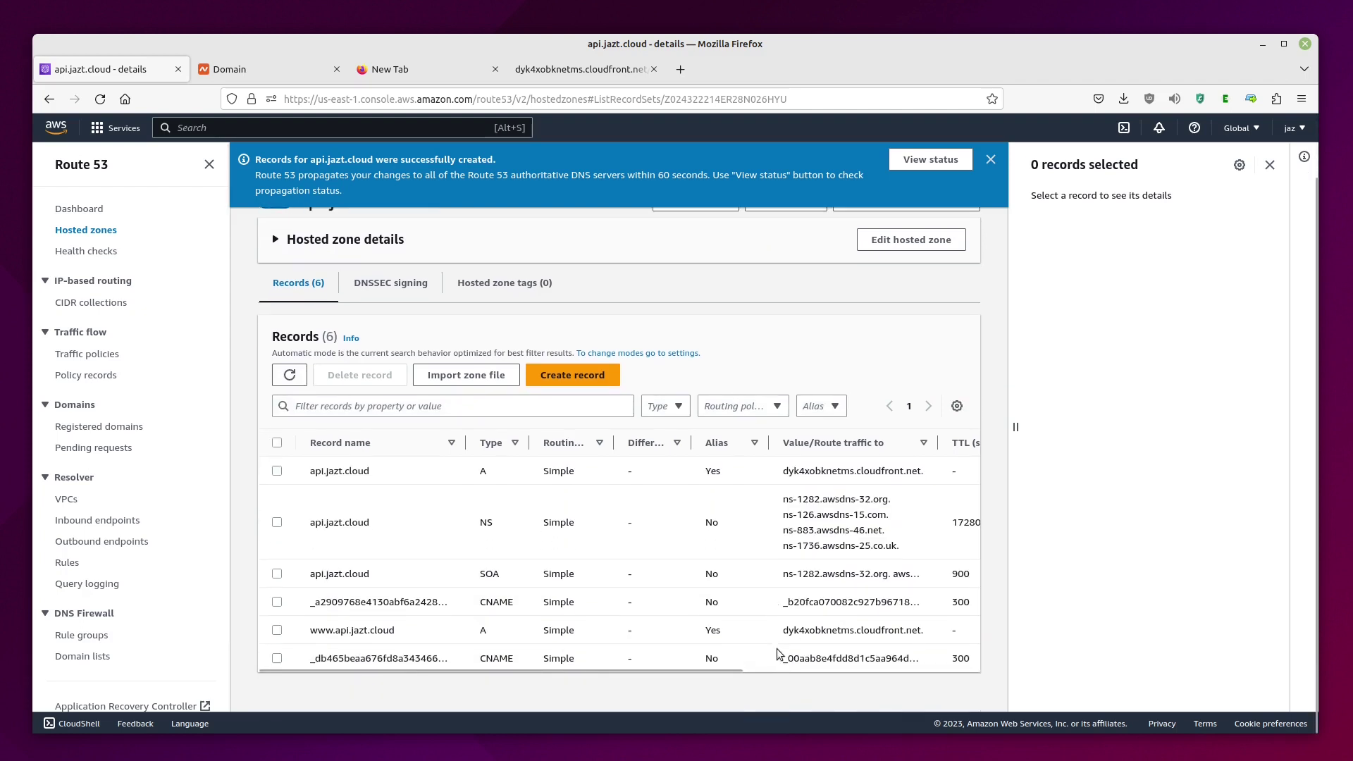
scroll(778, 654, "up", 2)
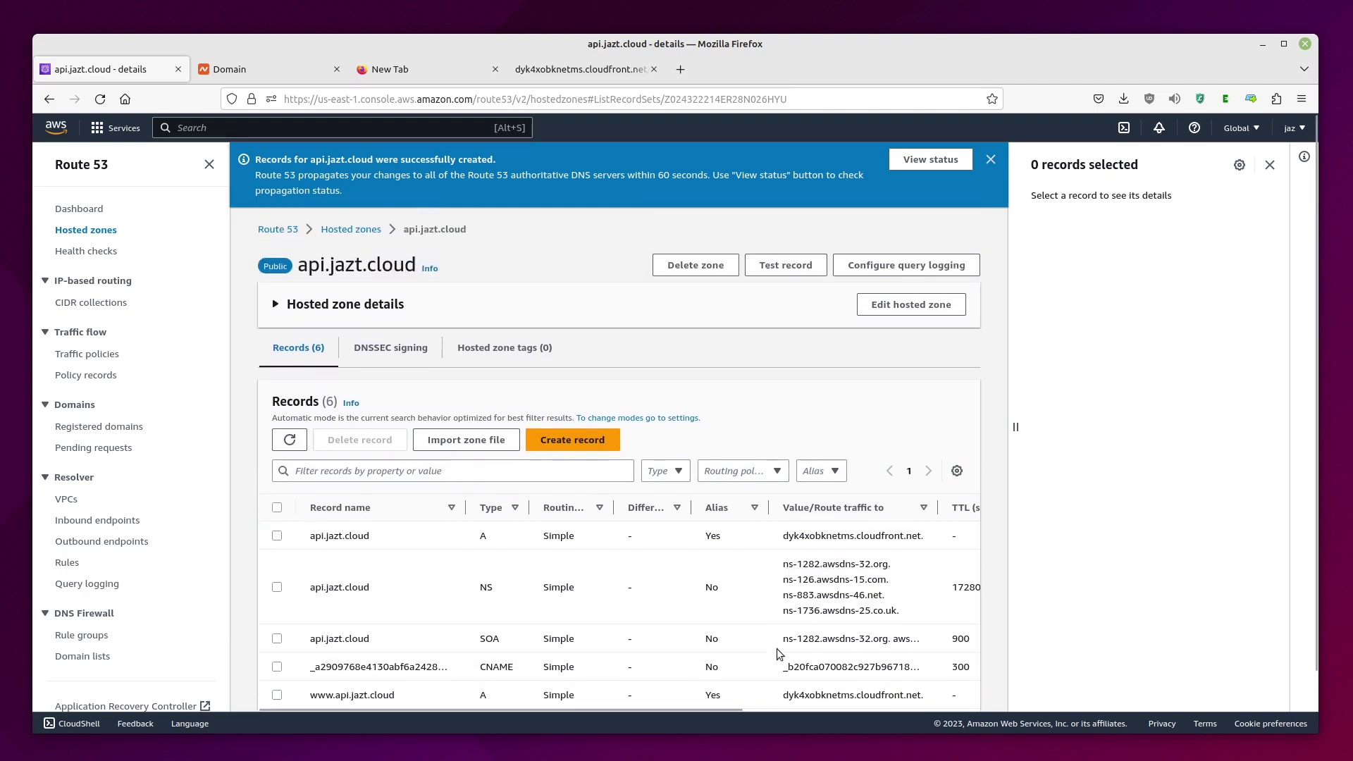
scroll(777, 654, "down", 5)
left_click(680, 69)
type("https://api.jazt.cloud")
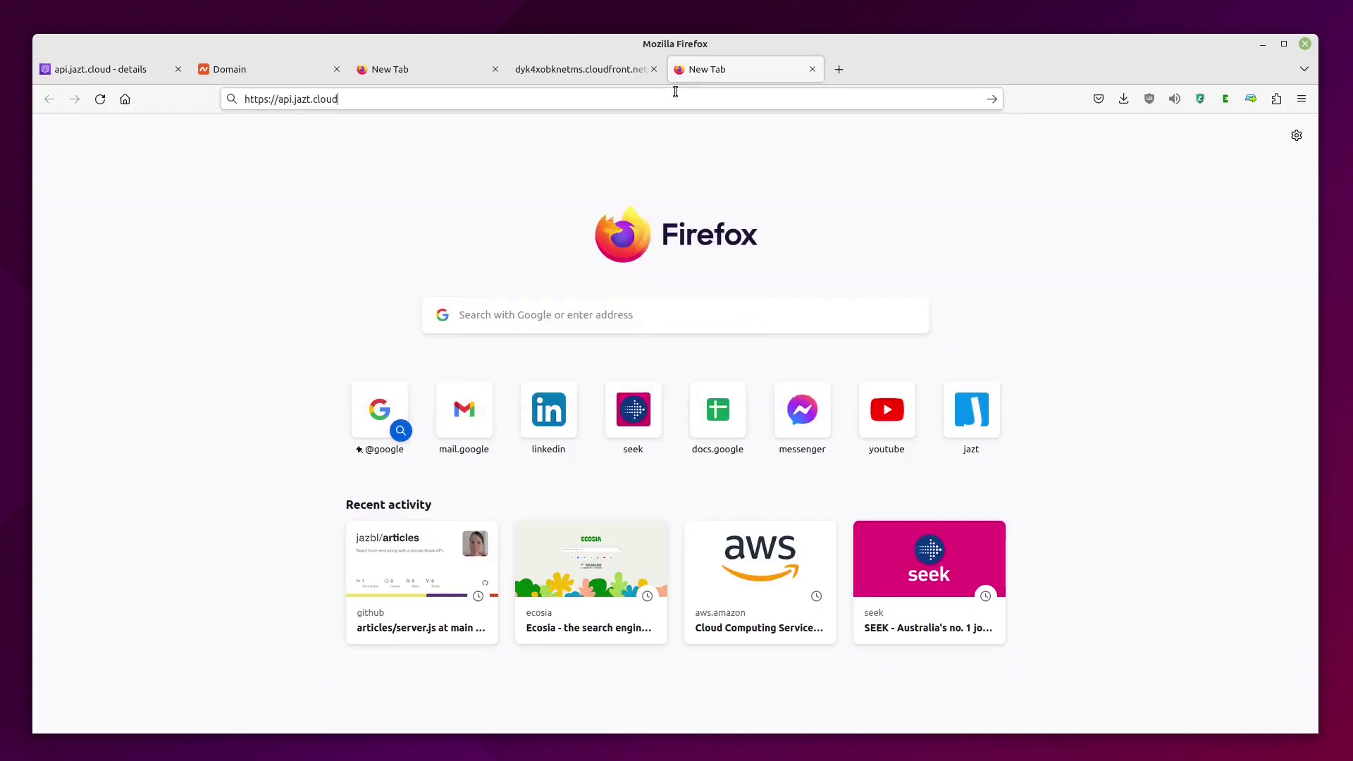
key("Return")
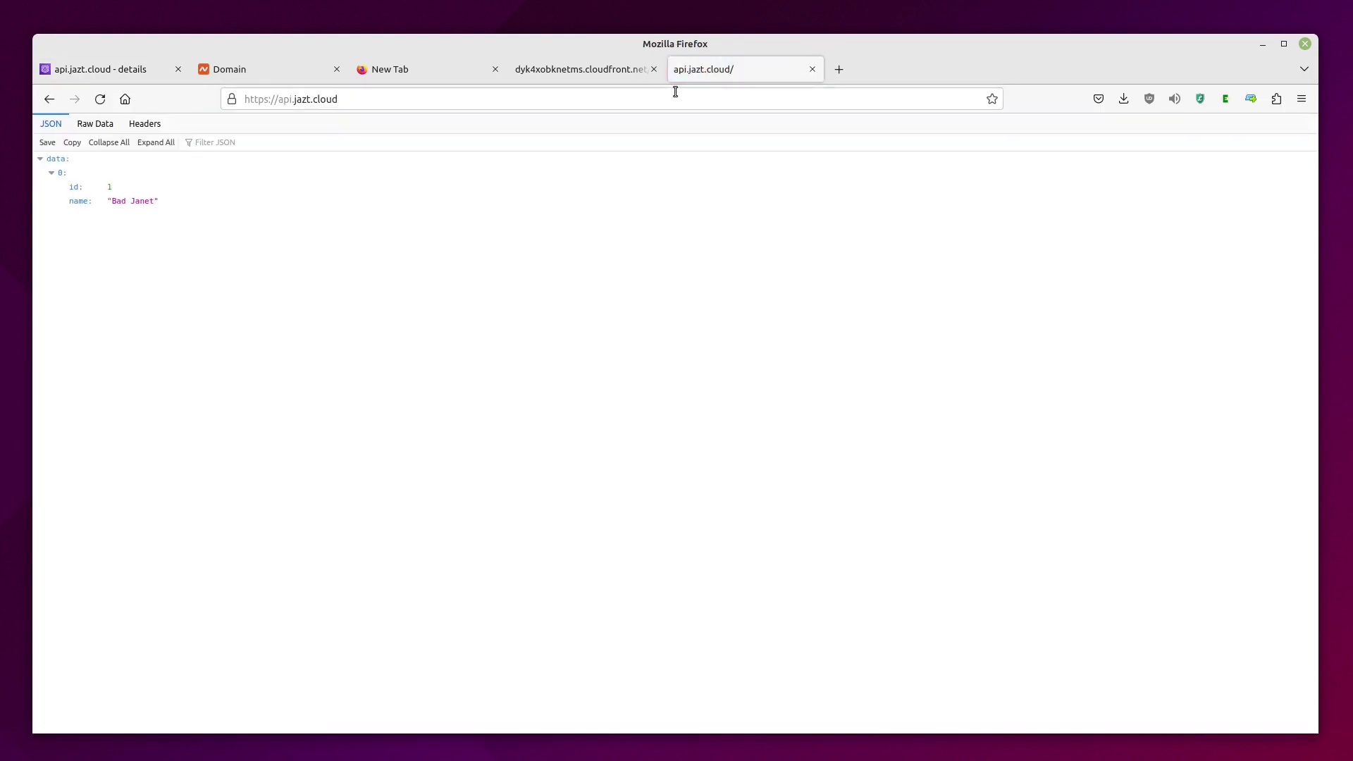
left_click(232, 98)
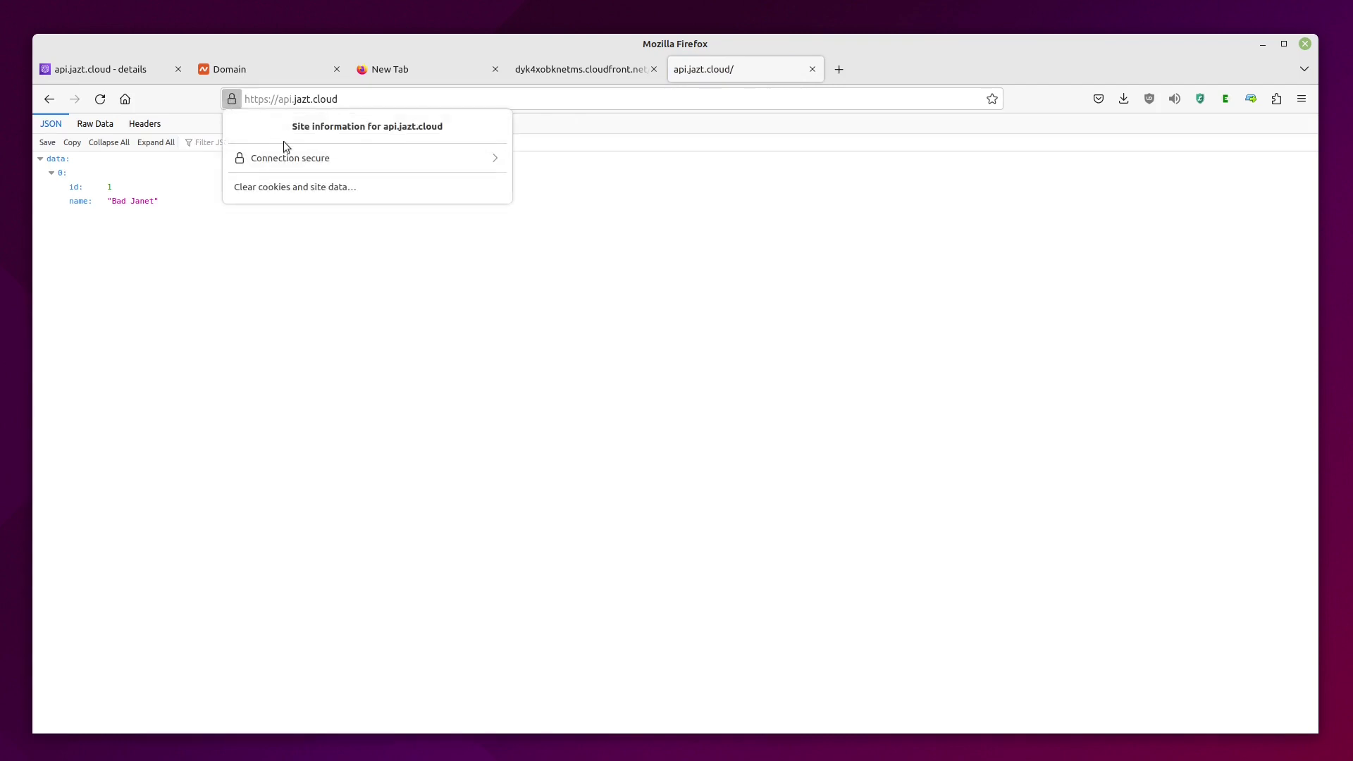
left_click(630, 187)
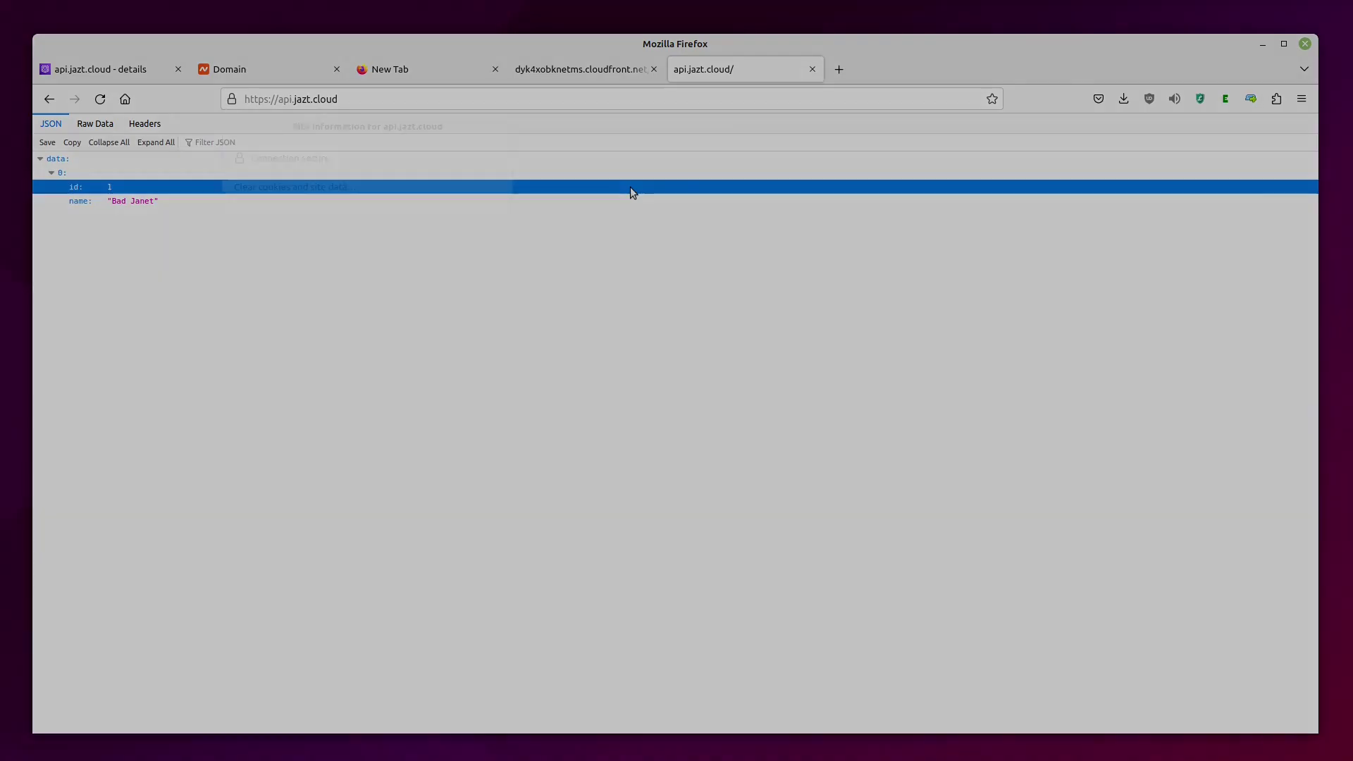